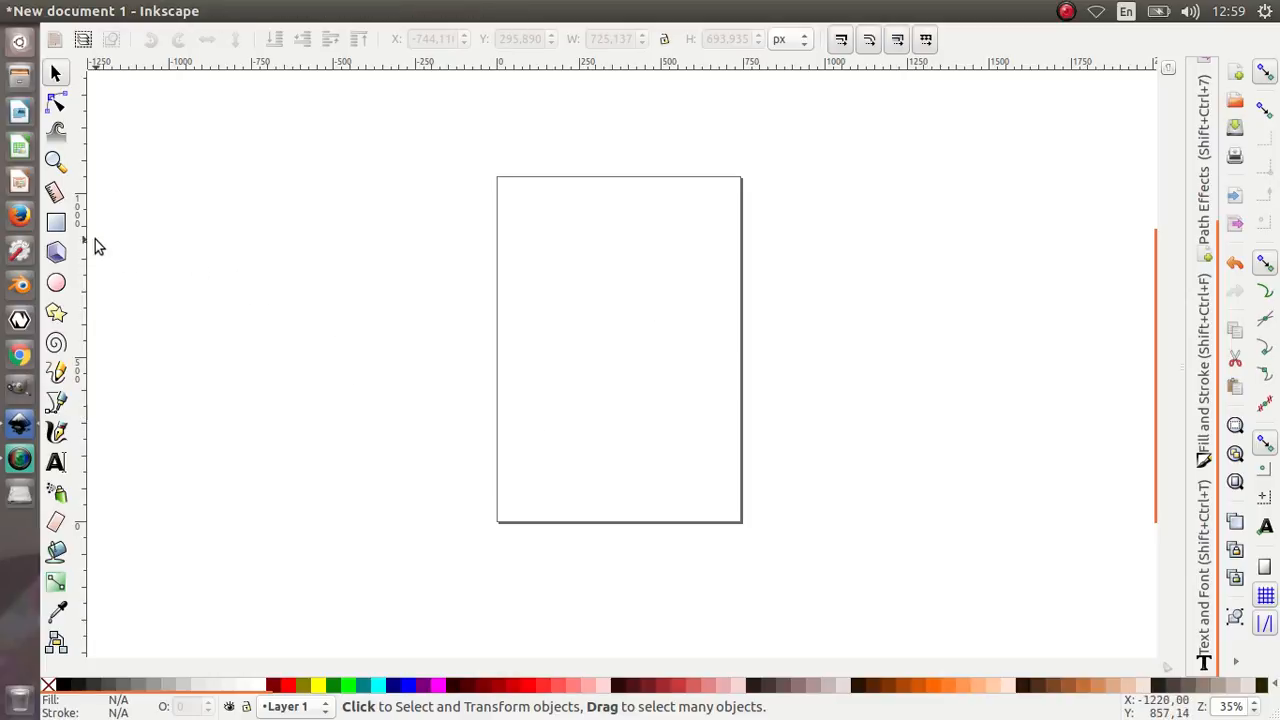
- Draw a square about 469 px wide beside the page and a circle about 511 px across overlapping the page edge
{"action": "left_click", "coordinate": [56, 222]}
{"action": "left_click_drag", "start_coordinate": [216, 252], "coordinate": [374, 408]}
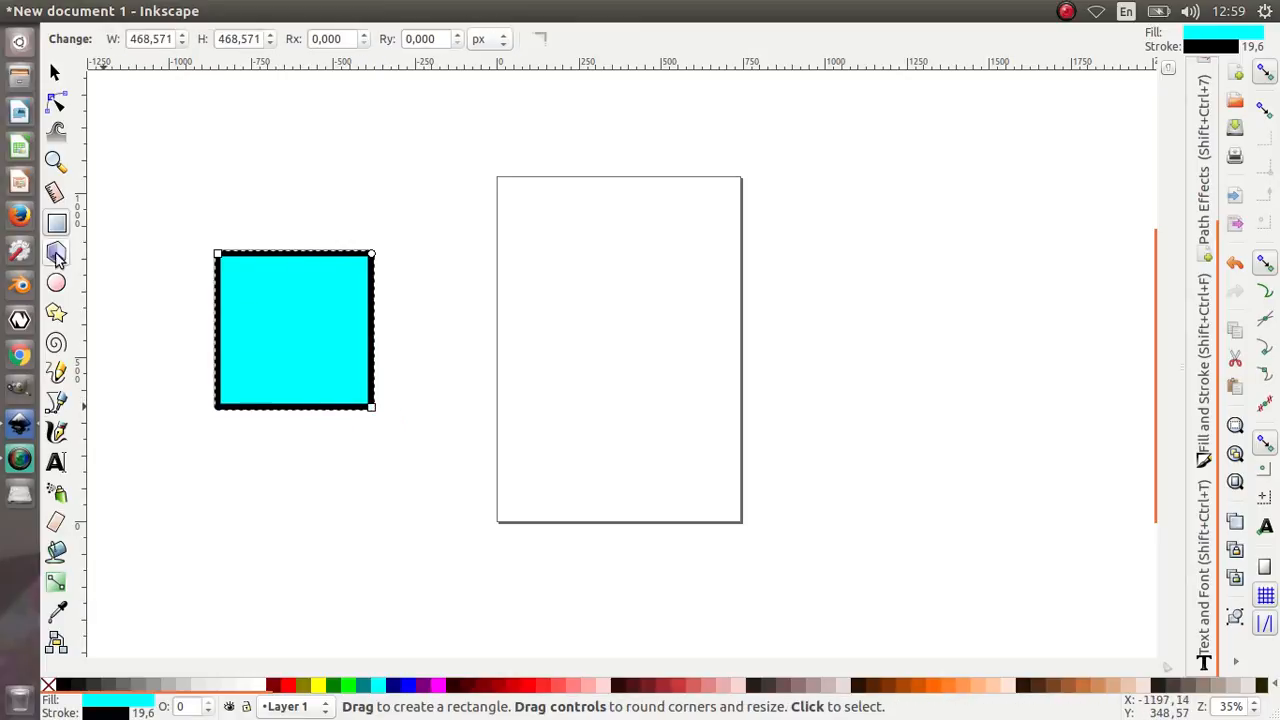
{"action": "left_click", "coordinate": [56, 283]}
{"action": "mouse_move", "coordinate": [466, 253]}
{"action": "left_mouse_down"}
{"action": "mouse_move", "coordinate": [564, 386]}
{"action": "mouse_move", "coordinate": [632, 420]}
{"action": "left_mouse_up"}
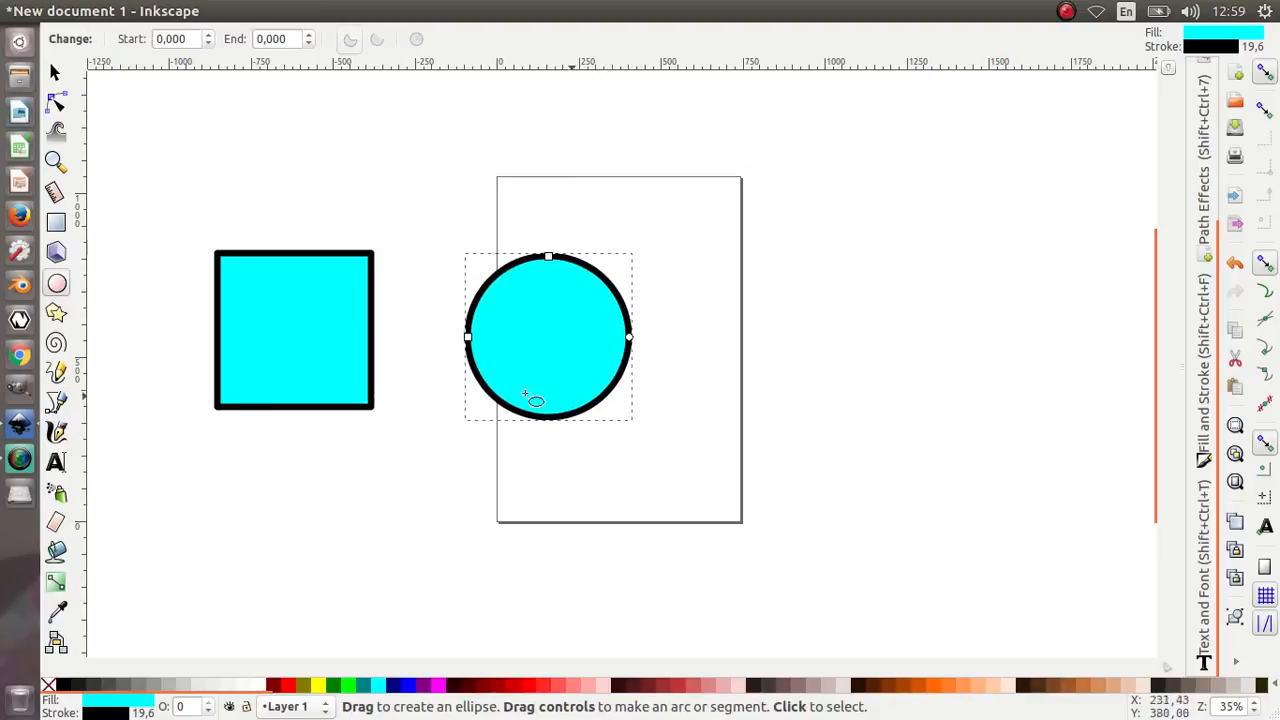
- Draw a three-cornered polygon about 586 by 521 px and place it beside the circle without overlapping it
{"action": "left_click", "coordinate": [56, 316]}
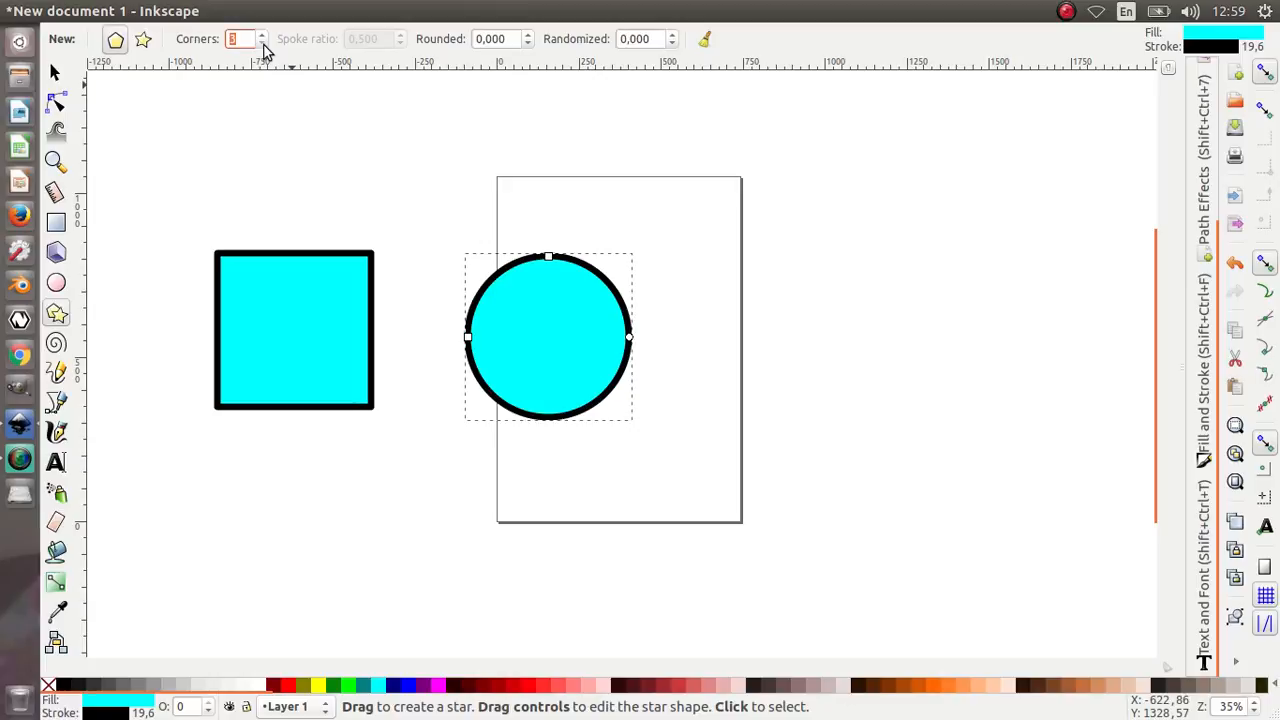
{"action": "left_click_drag", "start_coordinate": [727, 260], "coordinate": [818, 318]}
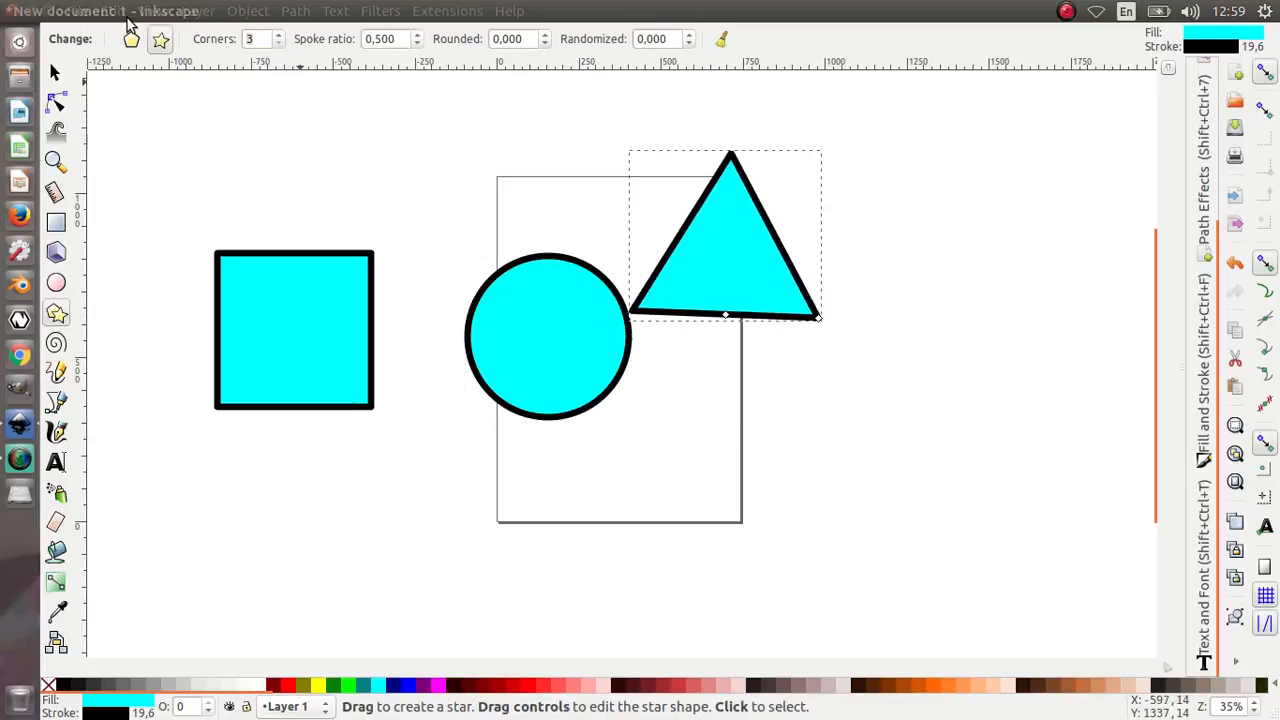
{"action": "left_click", "coordinate": [55, 73]}
{"action": "left_click_drag", "start_coordinate": [678, 237], "coordinate": [735, 312]}
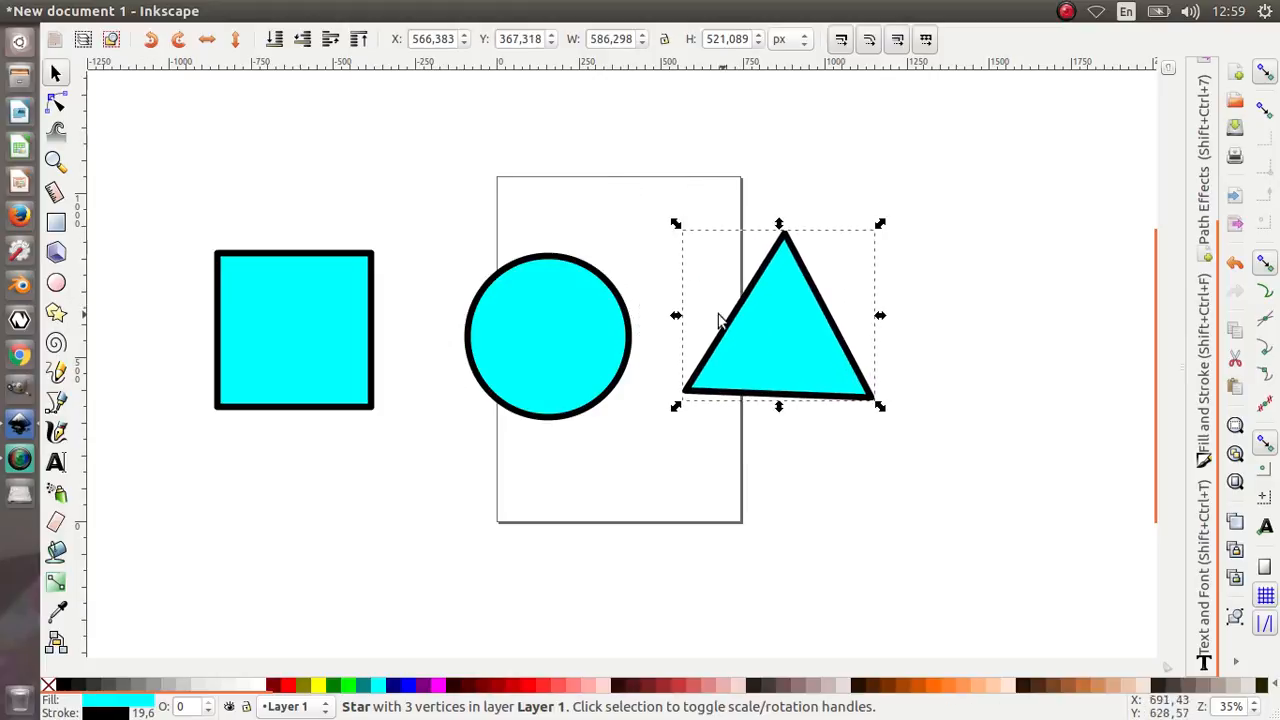
- Fill the circle with red and the triangle with green
{"action": "left_click", "coordinate": [548, 309]}
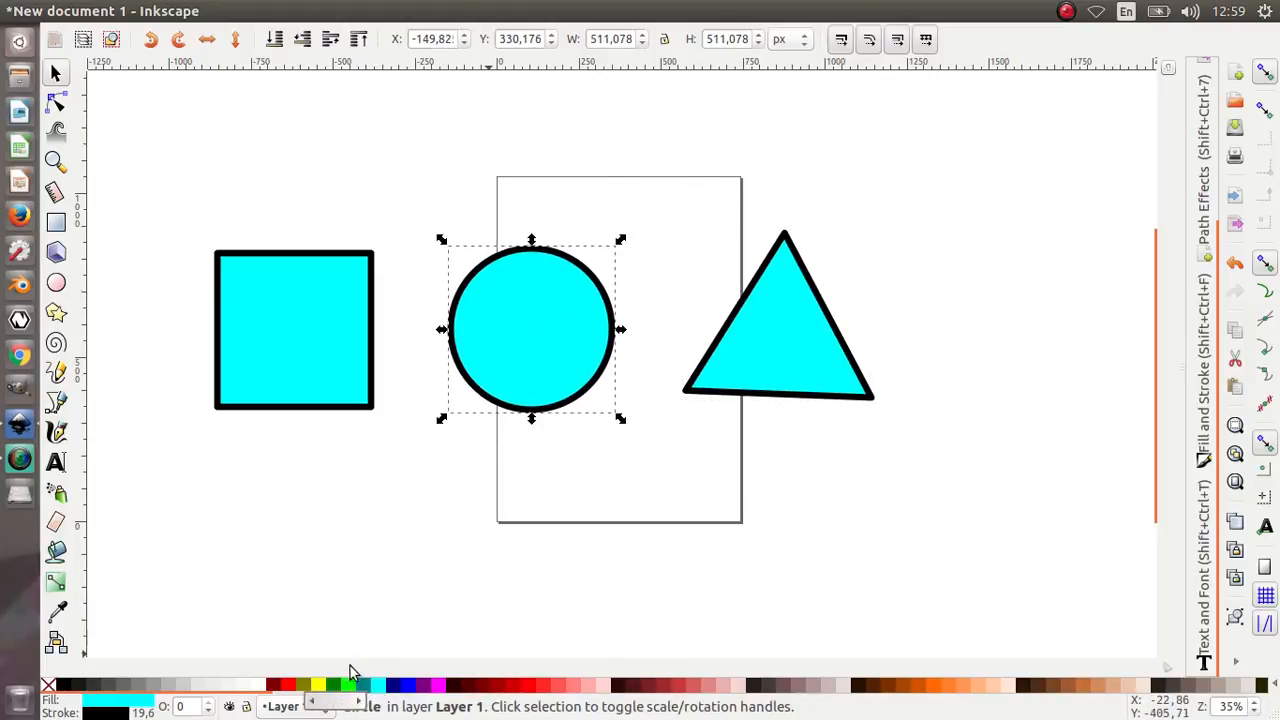
{"action": "left_click", "coordinate": [286, 685]}
{"action": "left_click", "coordinate": [794, 349]}
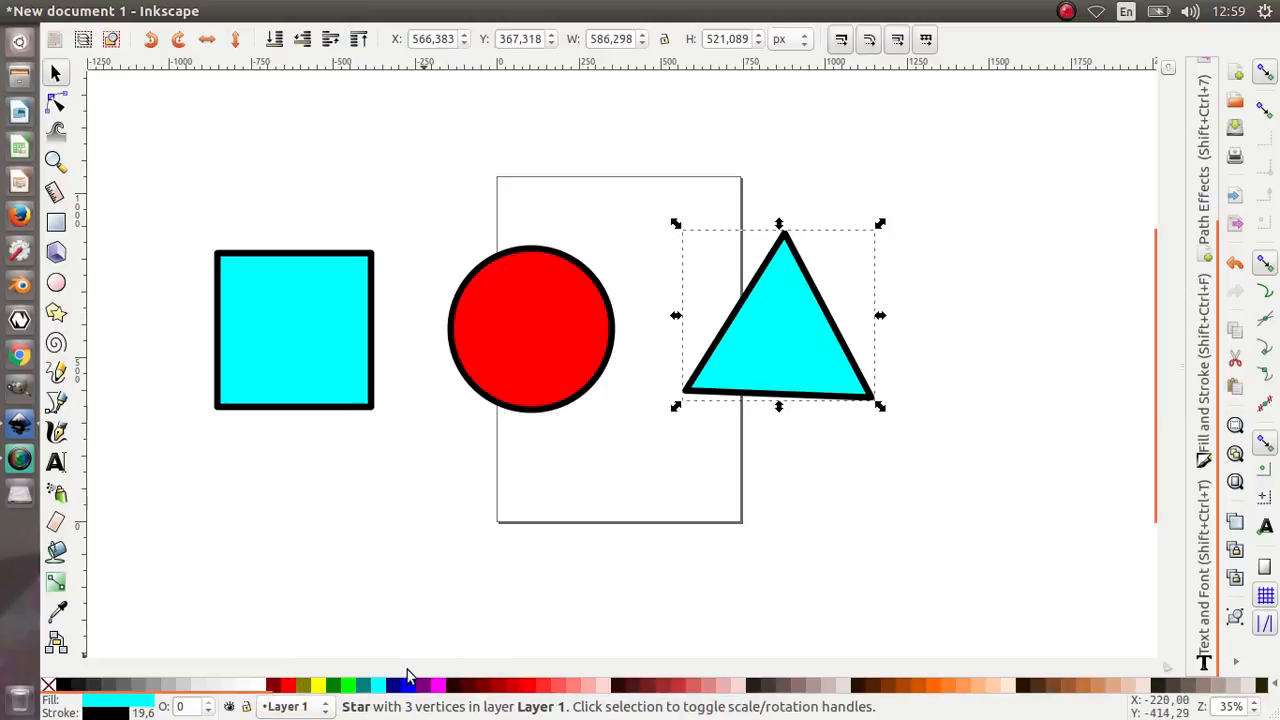
{"action": "left_click", "coordinate": [349, 686]}
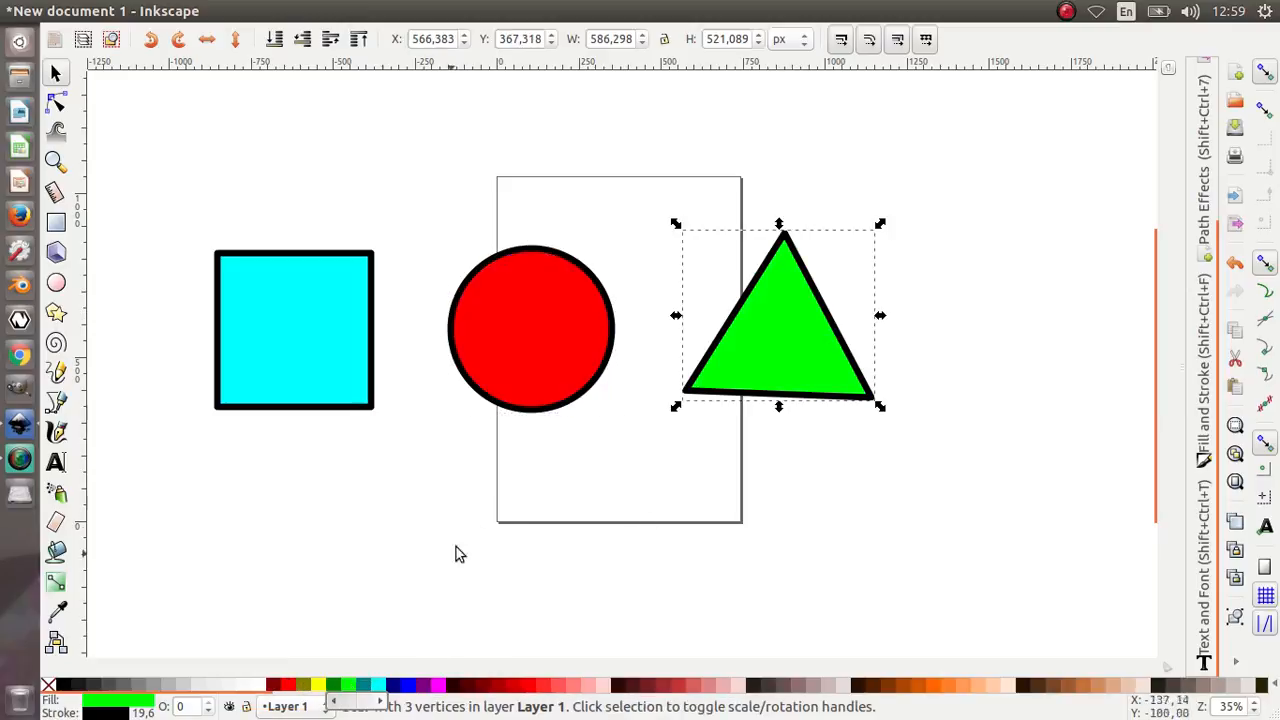
{"action": "left_click", "coordinate": [551, 477]}
- Move the cyan square, red circle and green triangle slightly so they stand roughly level in a row
{"action": "left_click_drag", "start_coordinate": [332, 310], "coordinate": [327, 343]}
{"action": "left_click", "coordinate": [731, 354]}
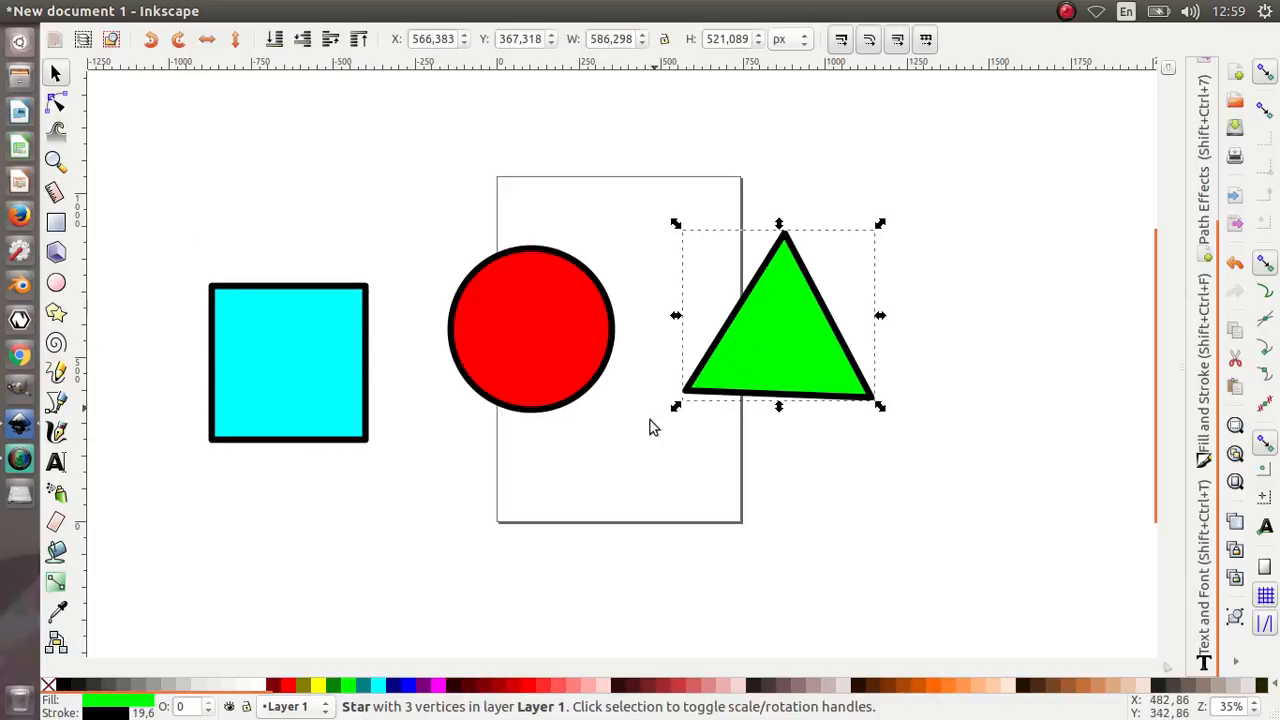
{"action": "left_click", "coordinate": [652, 424]}
{"action": "left_click", "coordinate": [528, 336]}
{"action": "left_click", "coordinate": [545, 326]}
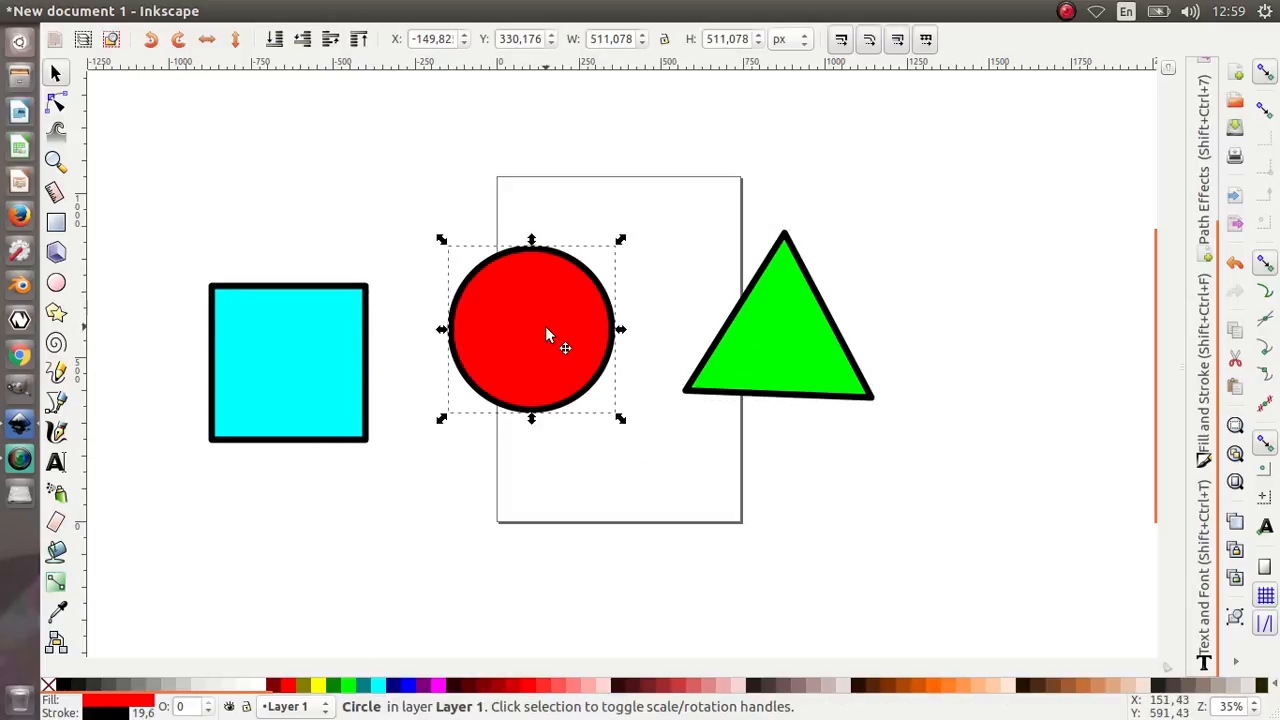
{"action": "left_click_drag", "start_coordinate": [545, 326], "coordinate": [538, 351]}
{"action": "left_click_drag", "start_coordinate": [755, 363], "coordinate": [708, 388]}
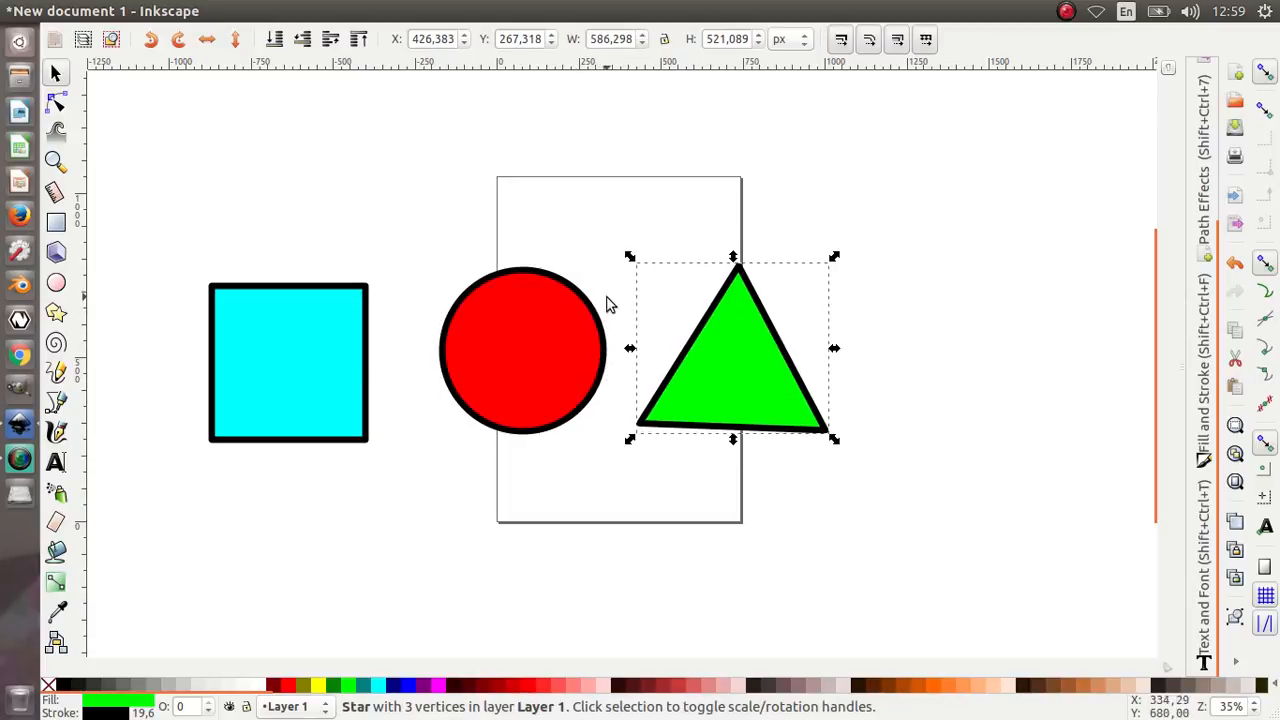
- Overlap the three shapes beside the page, with the red circle over the cyan square and the green triangle across both
{"action": "left_click_drag", "start_coordinate": [595, 308], "coordinate": [403, 318]}
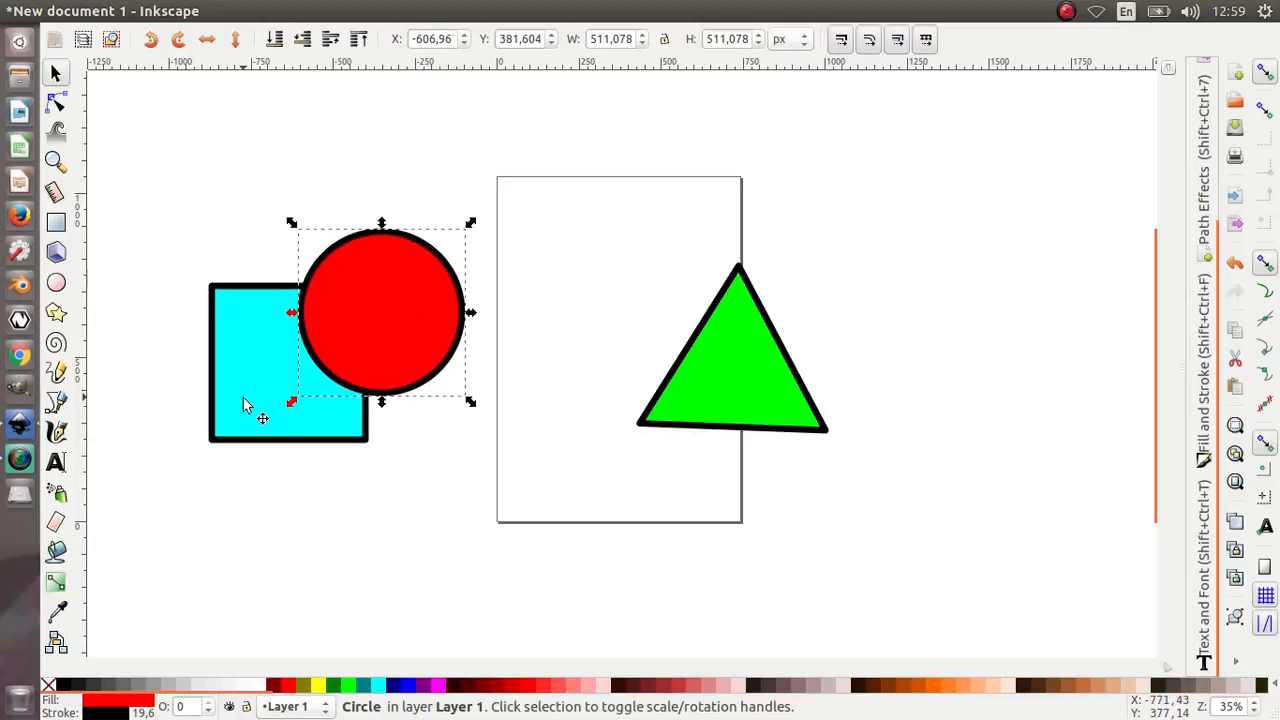
{"action": "left_click_drag", "start_coordinate": [769, 389], "coordinate": [480, 307]}
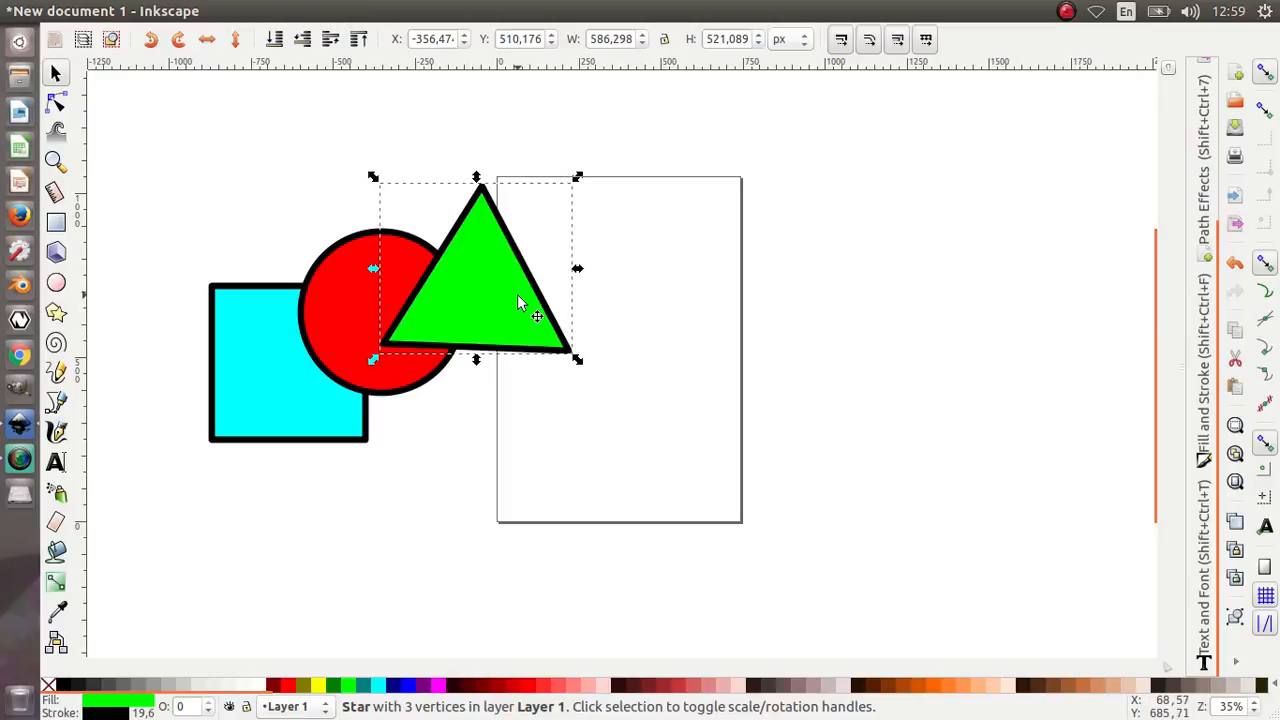
{"action": "left_click_drag", "start_coordinate": [526, 303], "coordinate": [503, 283]}
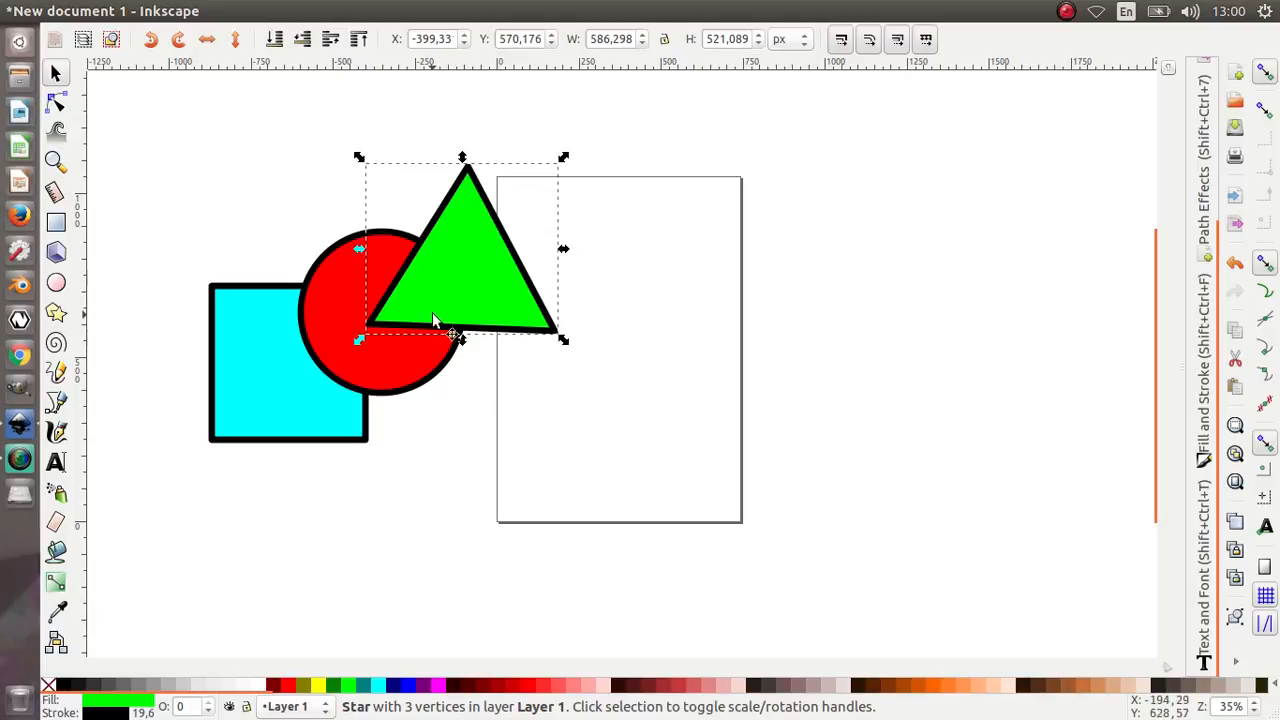
{"action": "left_click_drag", "start_coordinate": [432, 304], "coordinate": [415, 314]}
{"action": "left_click_drag", "start_coordinate": [353, 373], "coordinate": [301, 385]}
{"action": "left_click_drag", "start_coordinate": [455, 330], "coordinate": [390, 403]}
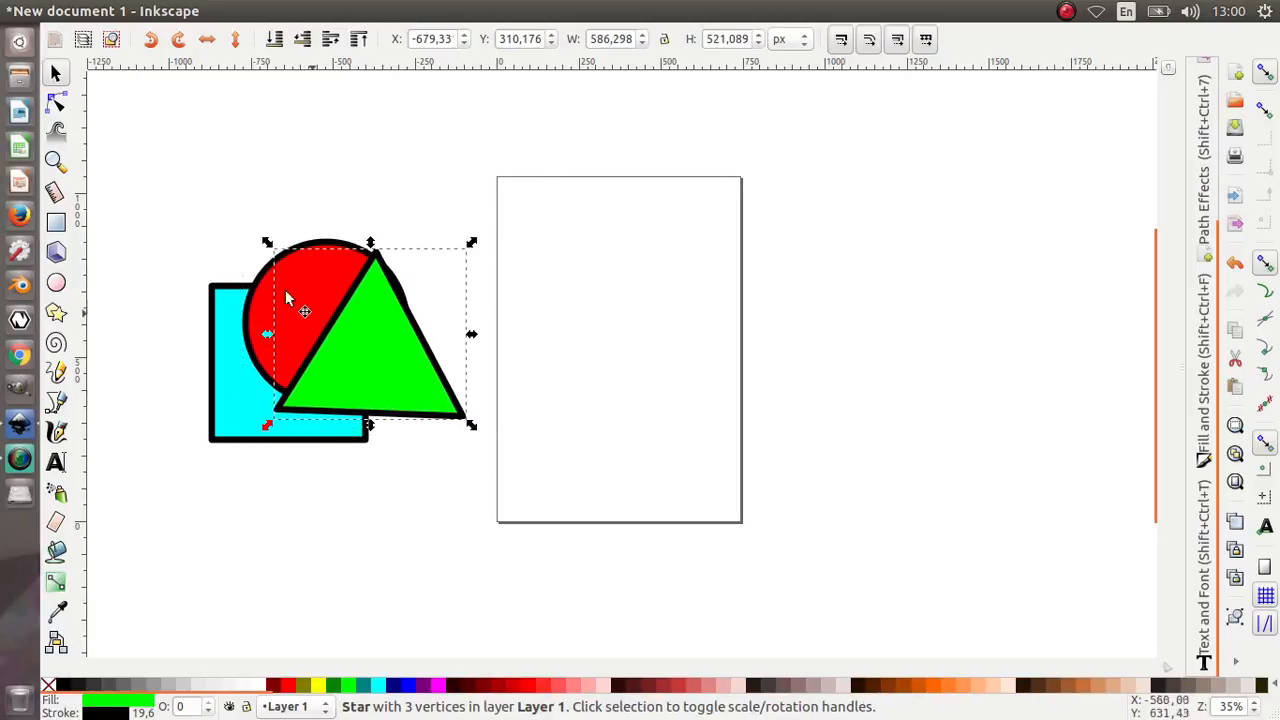
{"action": "left_click_drag", "start_coordinate": [273, 305], "coordinate": [266, 263]}
{"action": "left_click", "coordinate": [475, 311]}
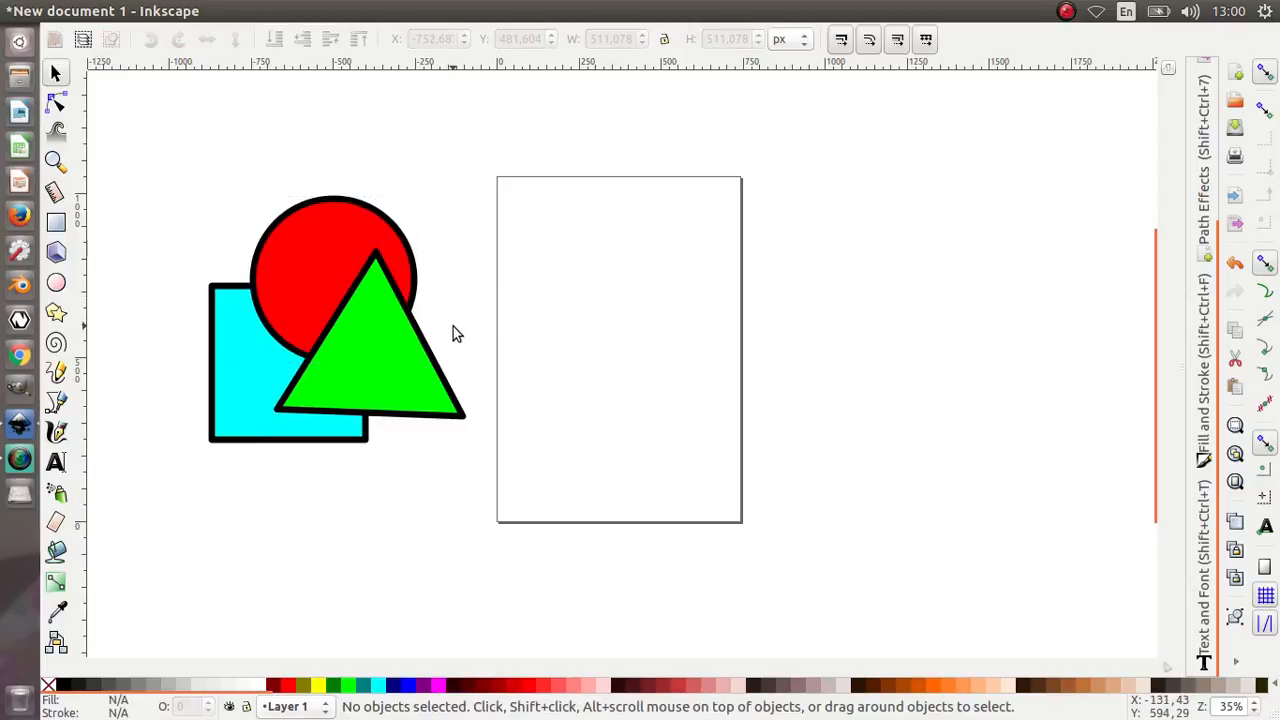
- Raise the cyan square one step in the stacking order and lower it back one step
{"action": "left_click", "coordinate": [230, 388]}
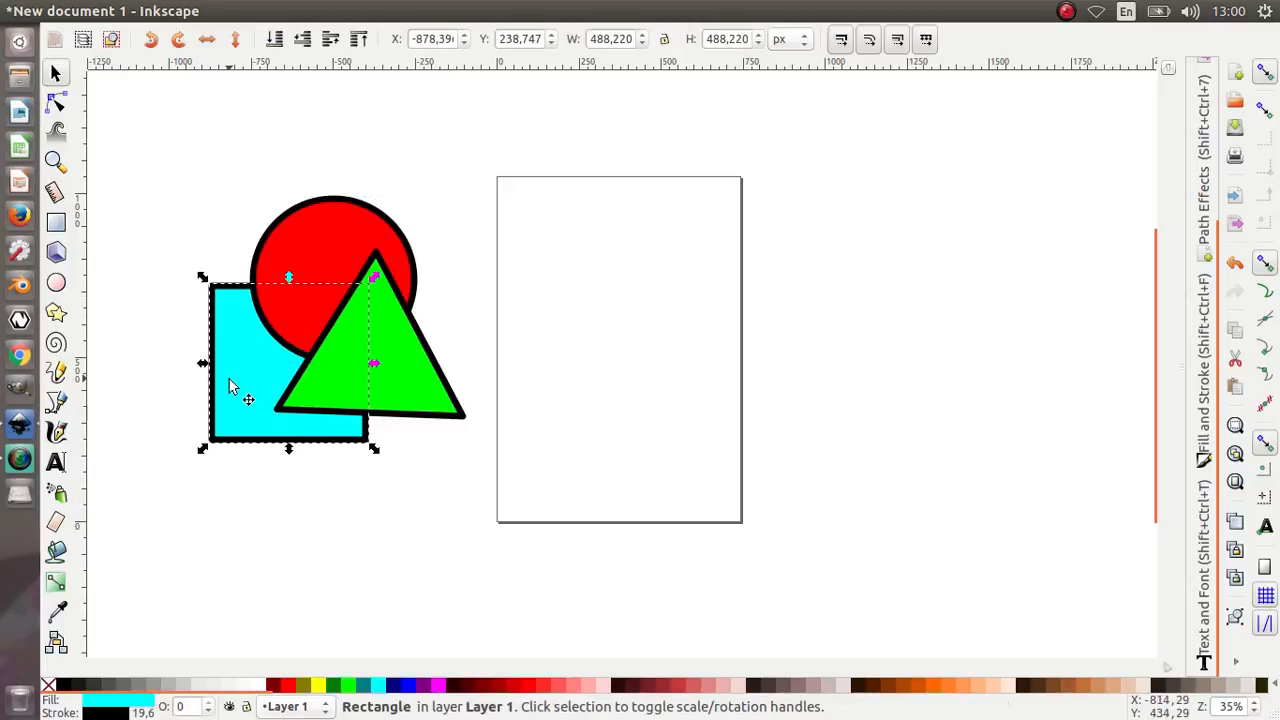
{"action": "left_click", "coordinate": [329, 42]}
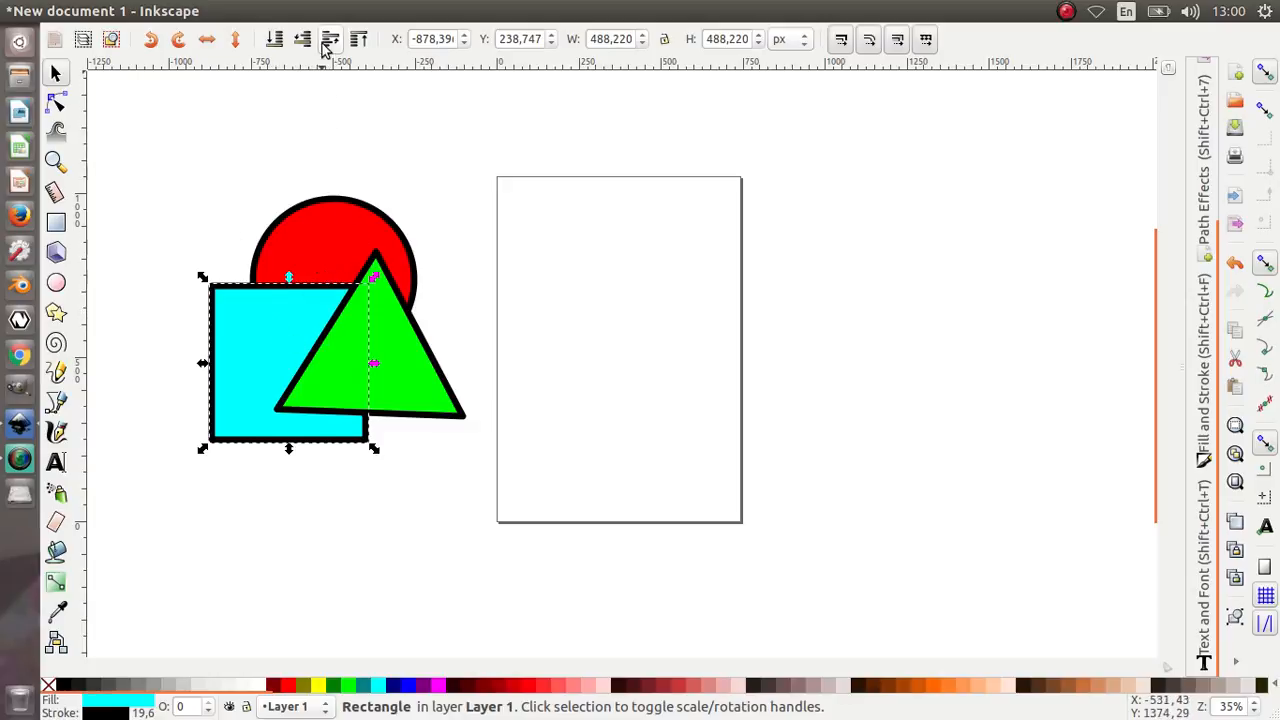
{"action": "left_click", "coordinate": [303, 42]}
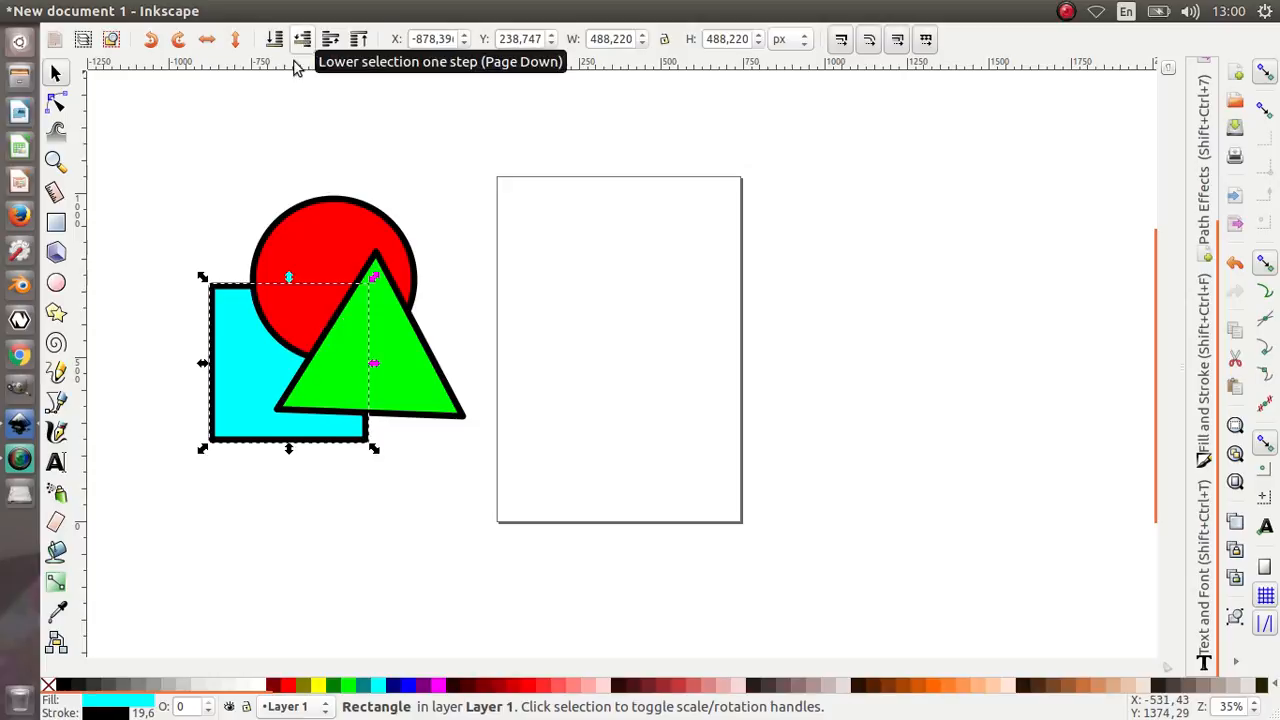
{"action": "left_click", "coordinate": [218, 218]}
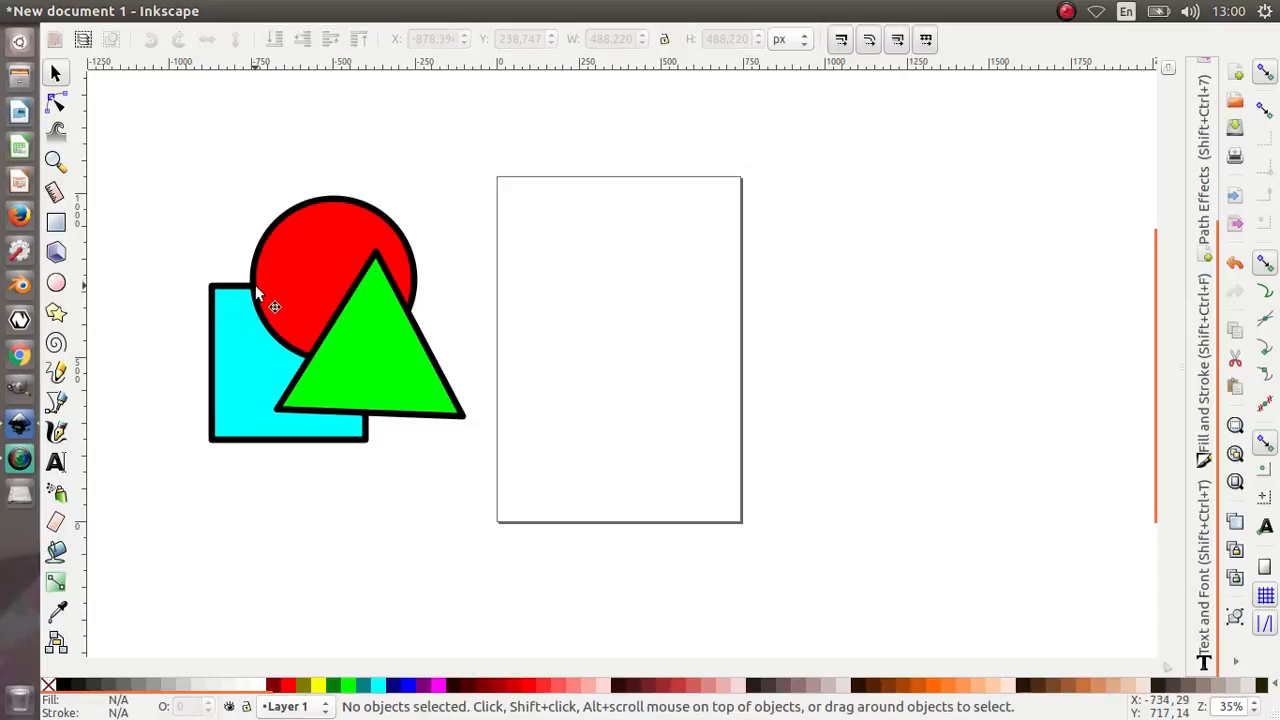
- Raise the cyan square to the top of the stacking order and shift it slightly down and to the left
{"action": "left_click", "coordinate": [250, 338]}
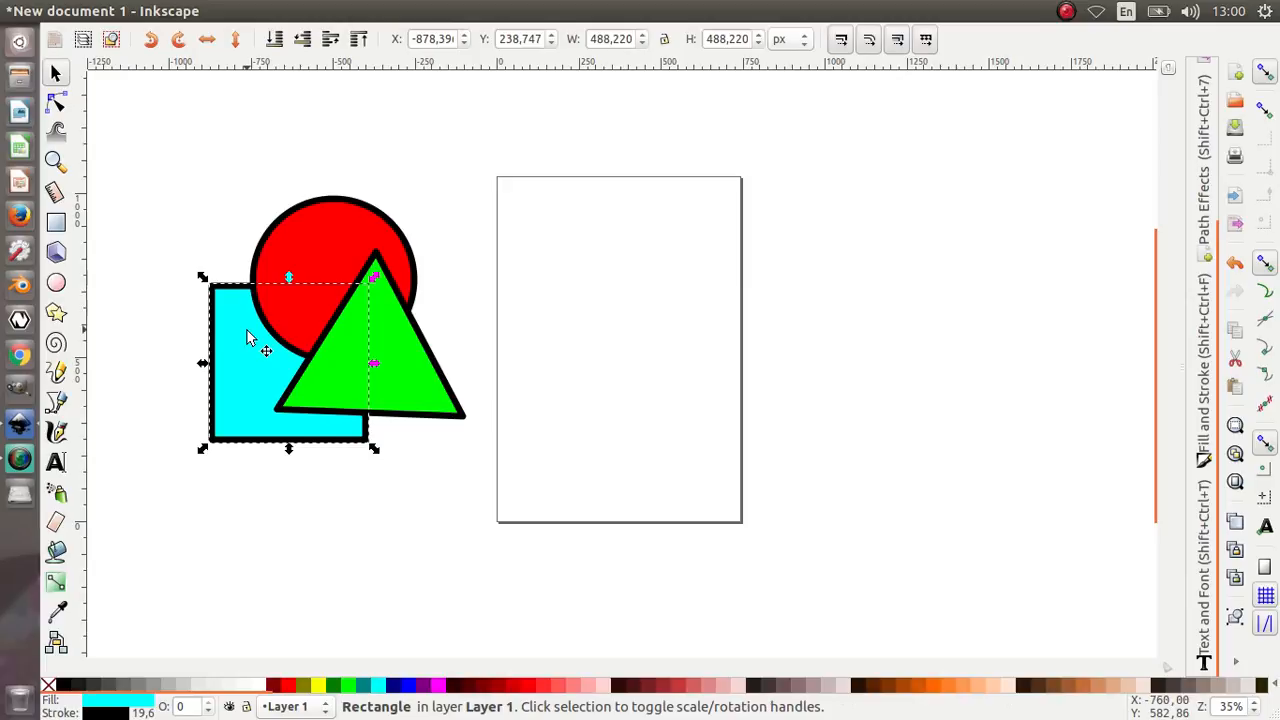
{"action": "left_click", "coordinate": [343, 490]}
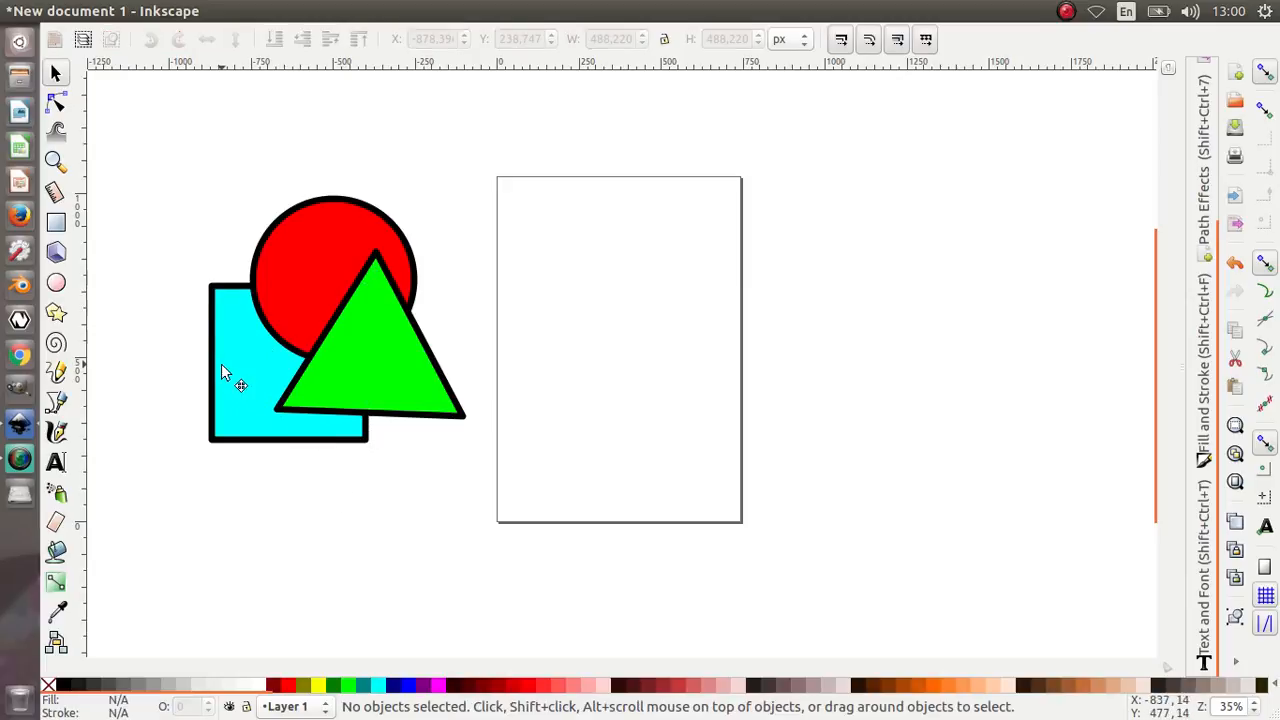
{"action": "left_click", "coordinate": [237, 345]}
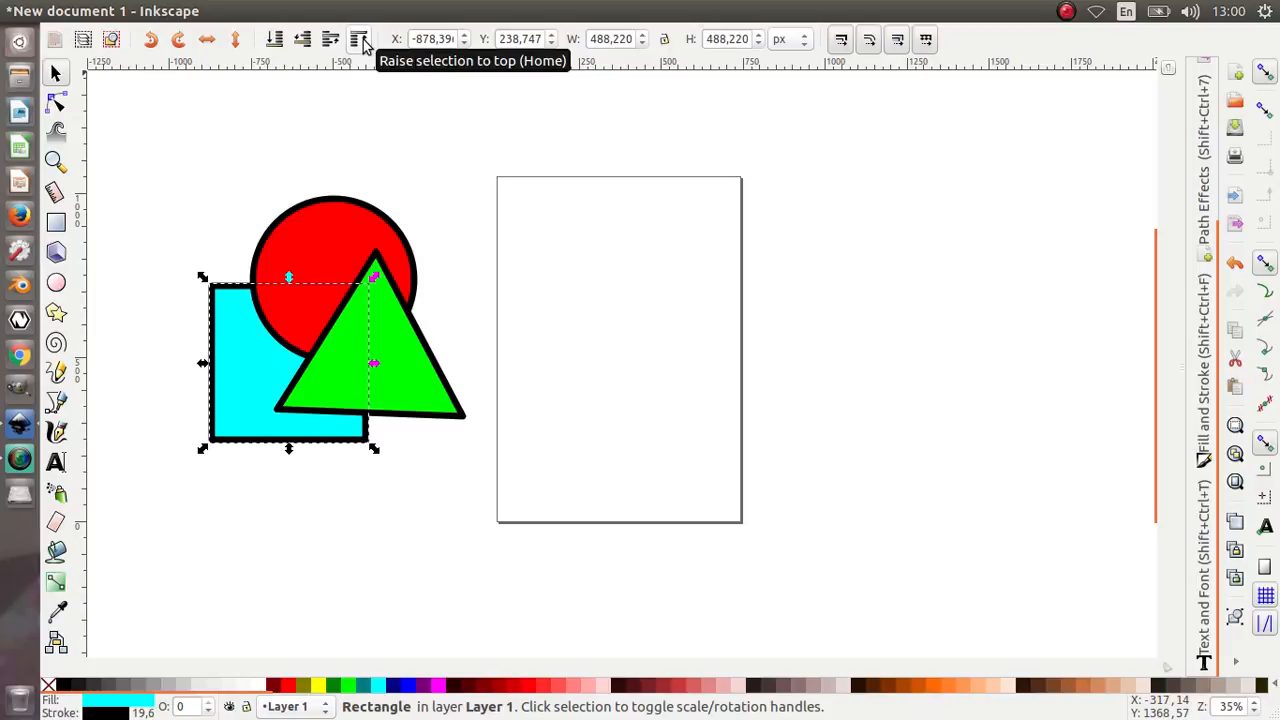
{"action": "left_click", "coordinate": [360, 40]}
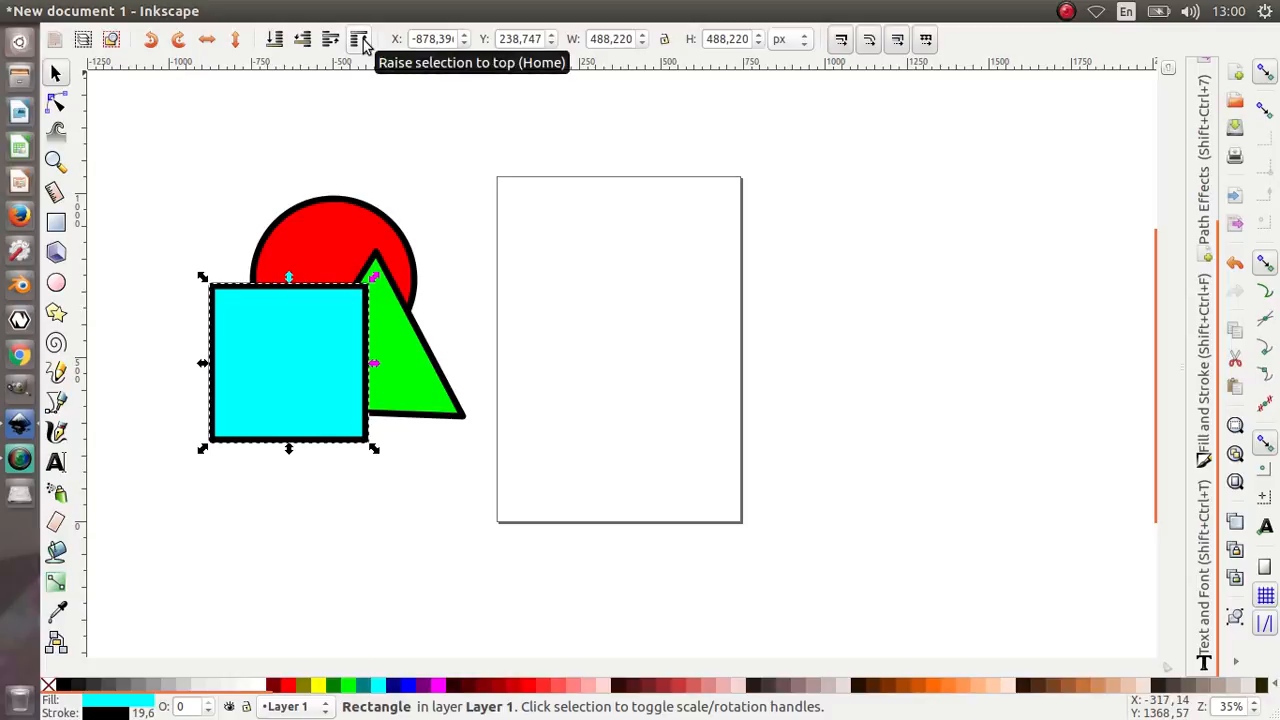
{"action": "left_click", "coordinate": [434, 245]}
{"action": "left_click", "coordinate": [323, 303]}
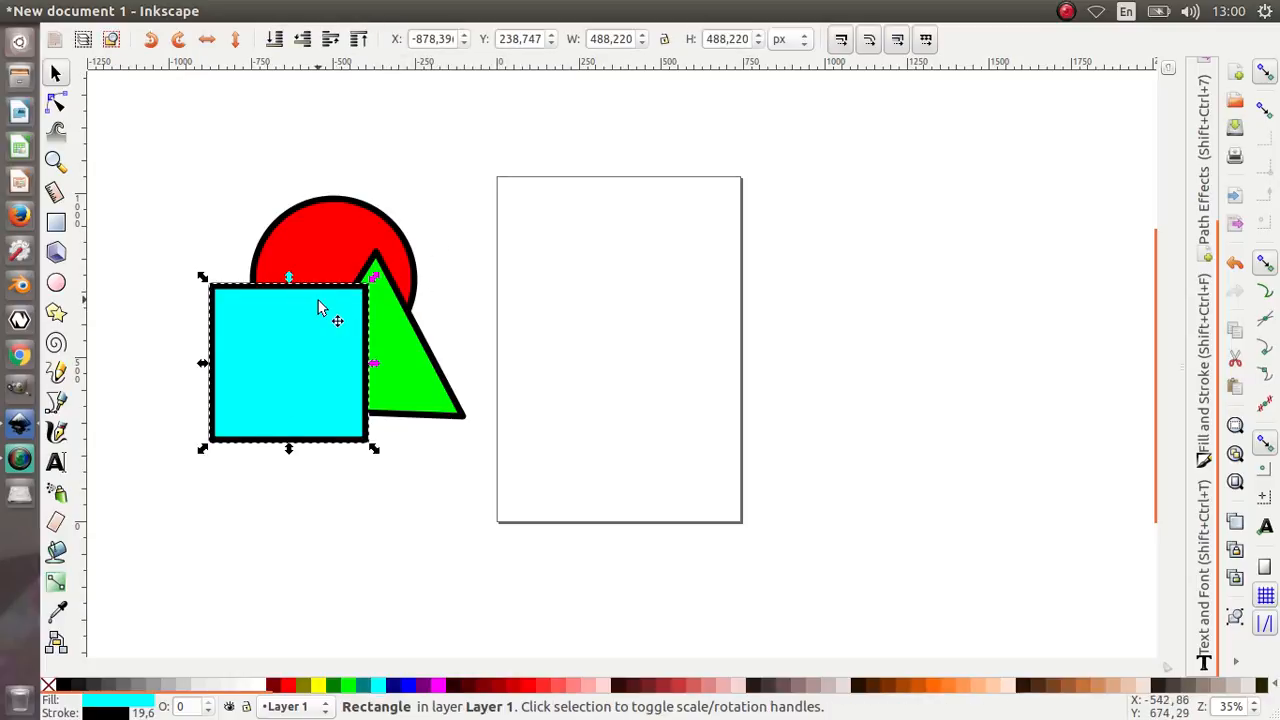
{"action": "mouse_move", "coordinate": [323, 303]}
{"action": "left_mouse_down"}
{"action": "mouse_move", "coordinate": [357, 360]}
{"action": "mouse_move", "coordinate": [320, 362]}
{"action": "mouse_move", "coordinate": [306, 318]}
{"action": "left_mouse_up"}
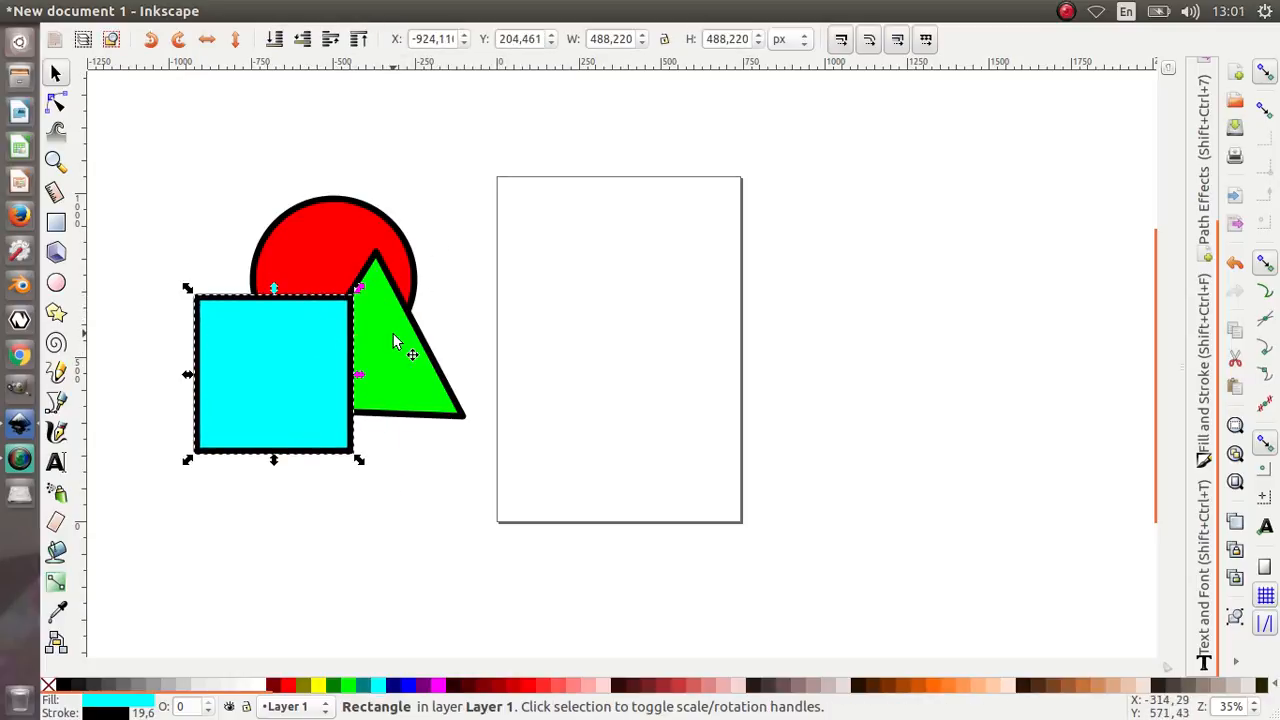
- Move the red circle slightly up and to the right, and pull the green triangle away to delete it
{"action": "left_click_drag", "start_coordinate": [338, 245], "coordinate": [362, 222]}
{"action": "left_click_drag", "start_coordinate": [395, 384], "coordinate": [966, 384]}
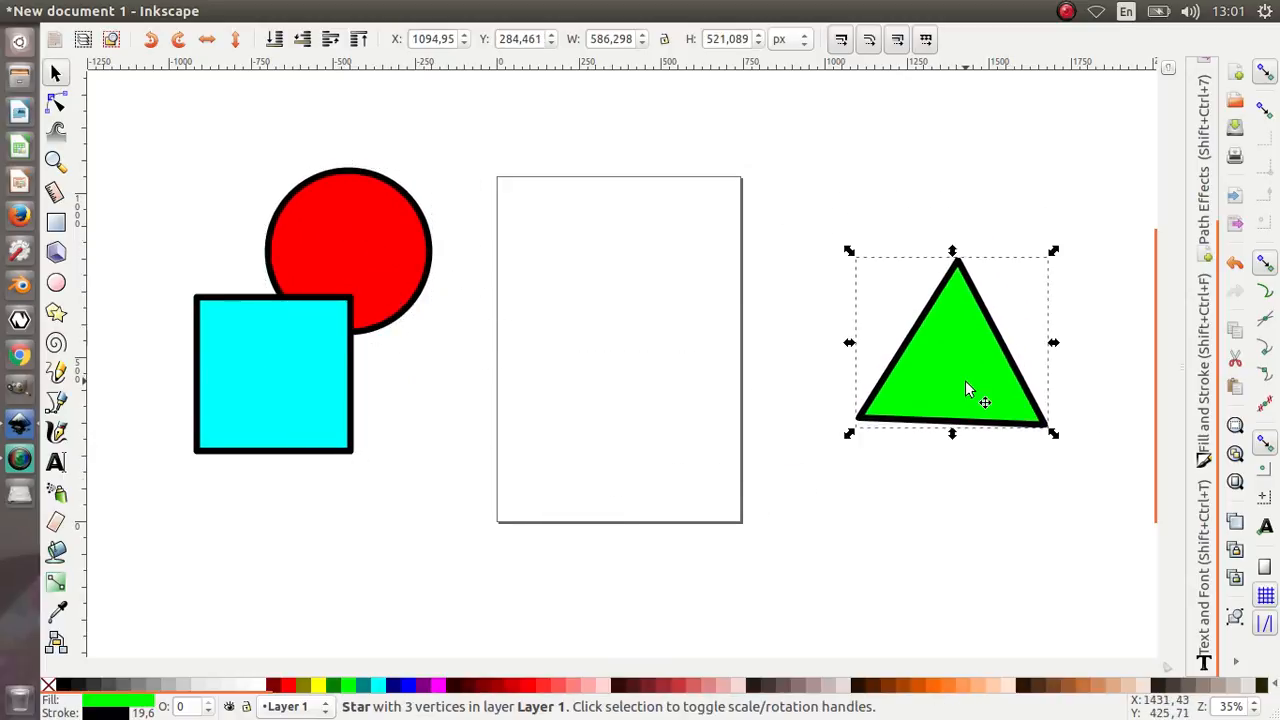
{"action": "key", "text": "Delete"}
- Shift the square and circle together closer to the page, and move the circle onto the page, clear of the square
{"action": "left_click_drag", "start_coordinate": [486, 483], "coordinate": [149, 146]}
{"action": "left_click_drag", "start_coordinate": [314, 251], "coordinate": [440, 246]}
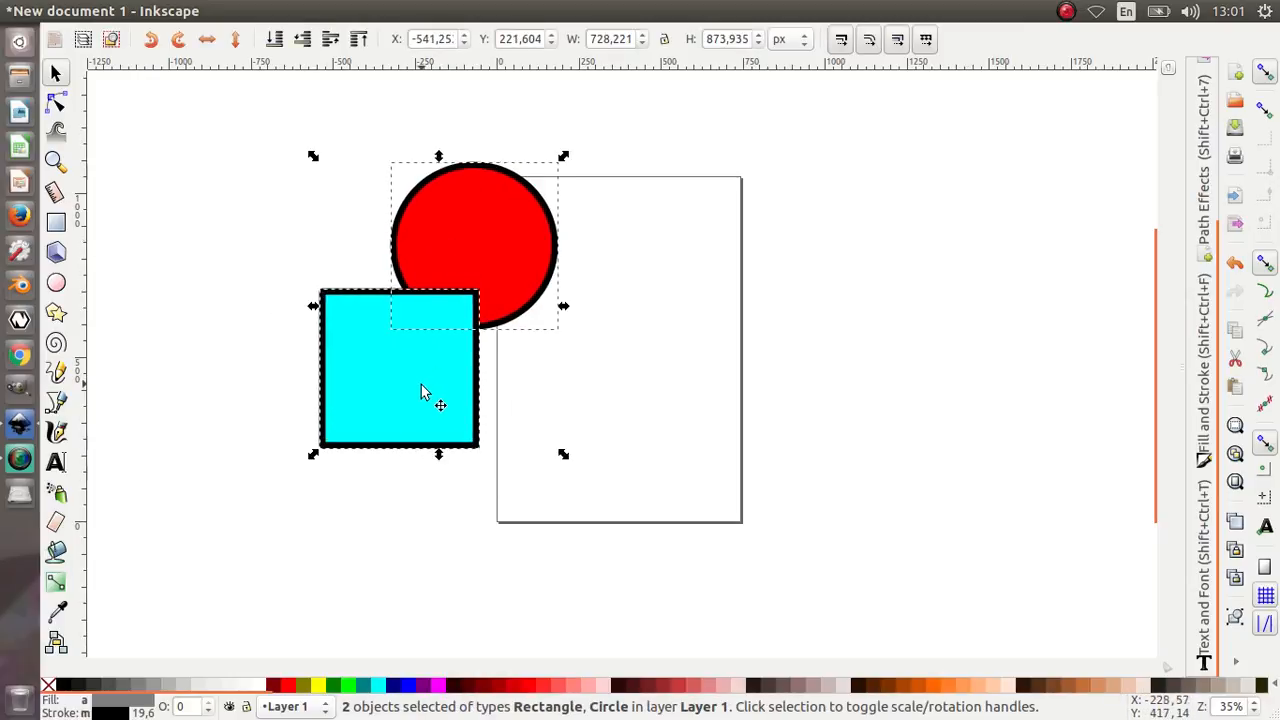
{"action": "left_click_drag", "start_coordinate": [423, 392], "coordinate": [368, 378]}
{"action": "left_click", "coordinate": [512, 368]}
{"action": "left_click_drag", "start_coordinate": [453, 205], "coordinate": [608, 252]}
{"action": "left_click", "coordinate": [380, 176]}
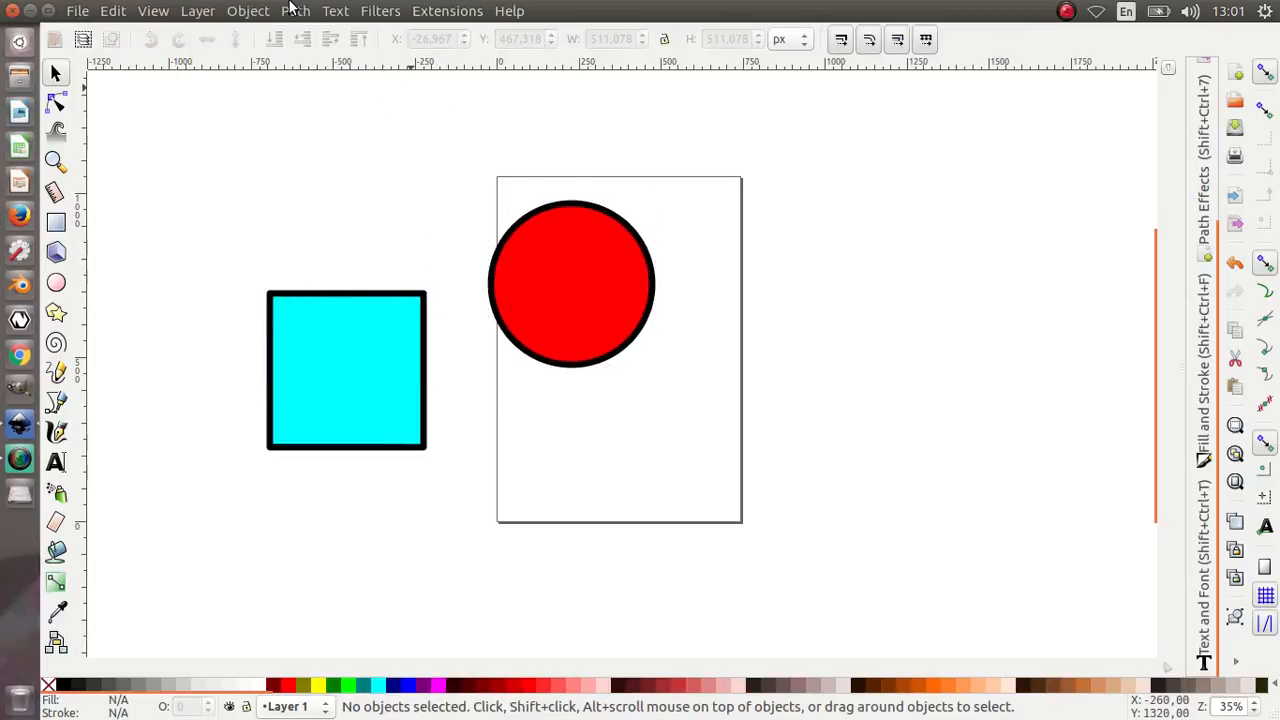
- Move the red circle back so its lower left part lies under the cyan square's upper right corner
{"action": "left_click", "coordinate": [295, 11]}
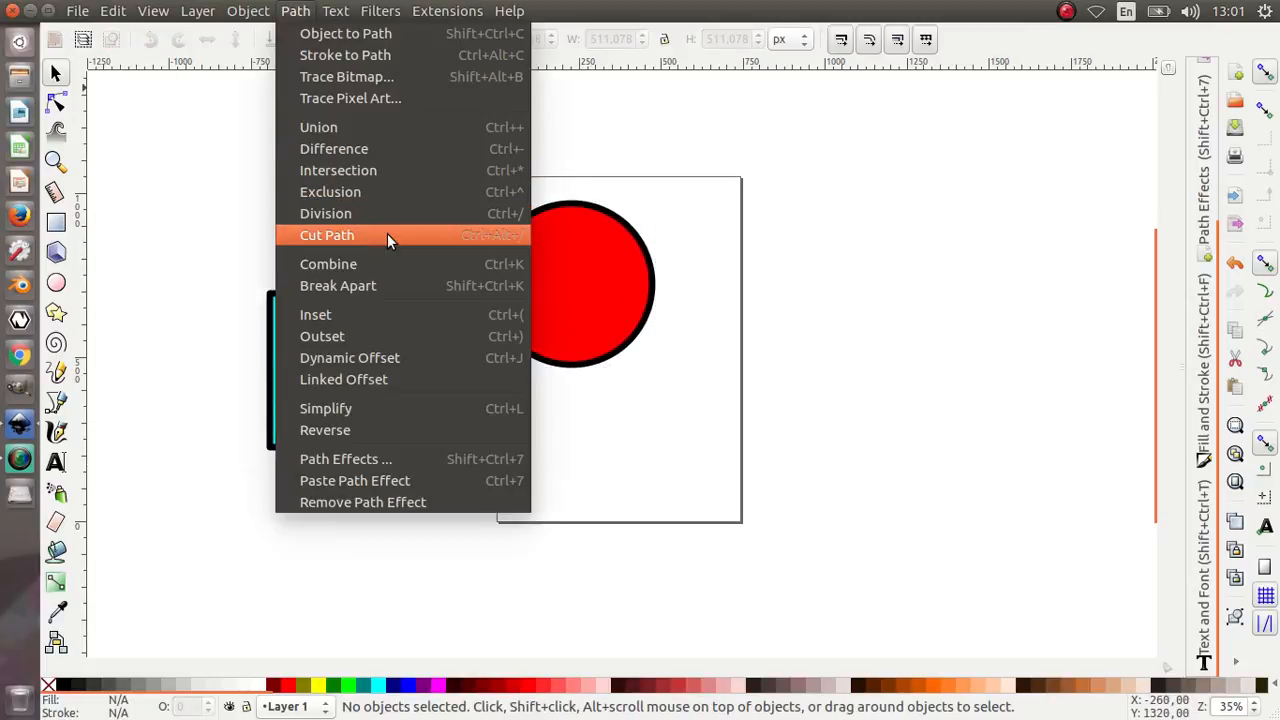
{"action": "left_click", "coordinate": [597, 146]}
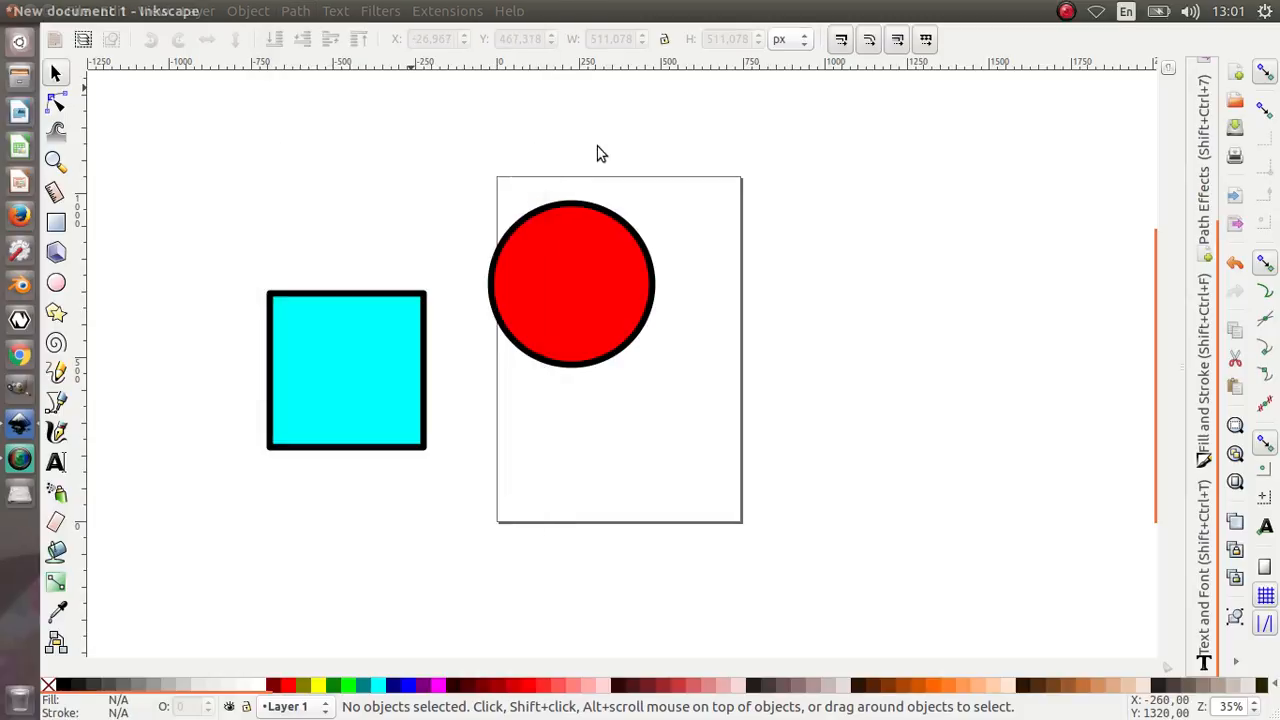
{"action": "left_click", "coordinate": [559, 331]}
{"action": "left_click_drag", "start_coordinate": [578, 295], "coordinate": [498, 292]}
{"action": "left_click", "coordinate": [578, 302]}
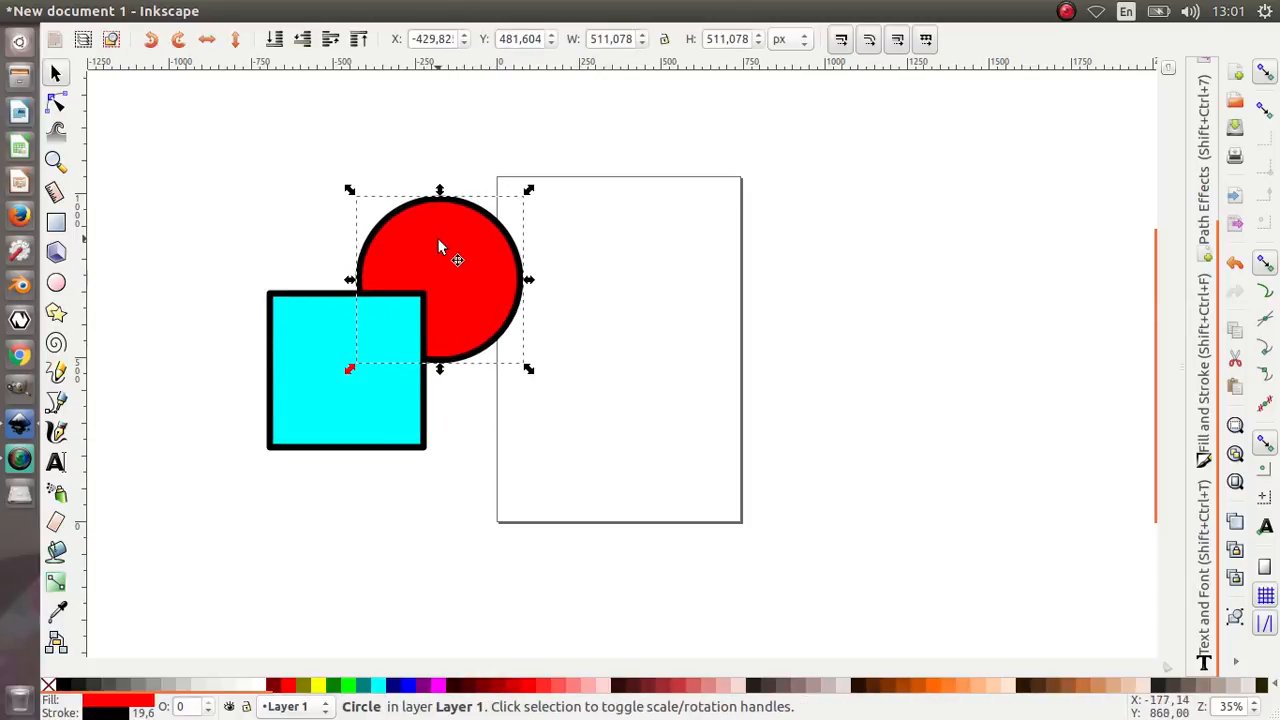
{"action": "left_click_drag", "start_coordinate": [440, 247], "coordinate": [445, 237]}
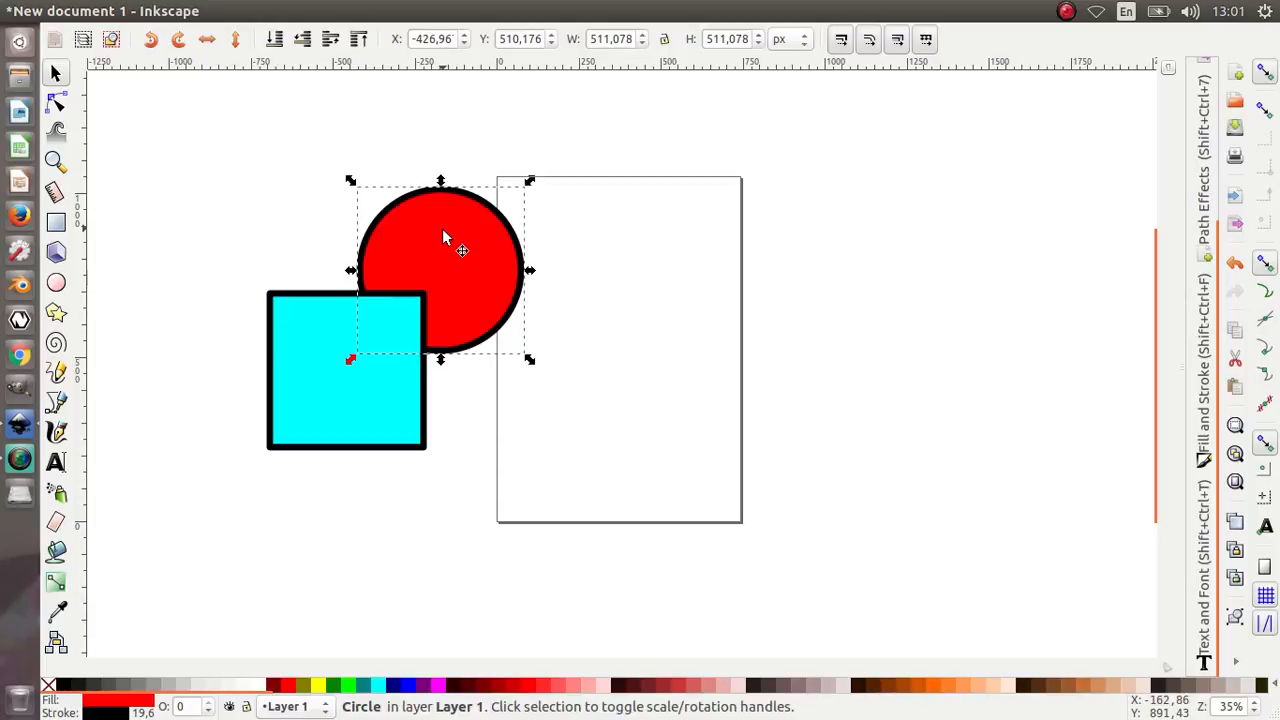
- Merge the cyan square and red circle into one path with Union, and move the merged shape around
{"action": "left_click_drag", "start_coordinate": [675, 486], "coordinate": [164, 117]}
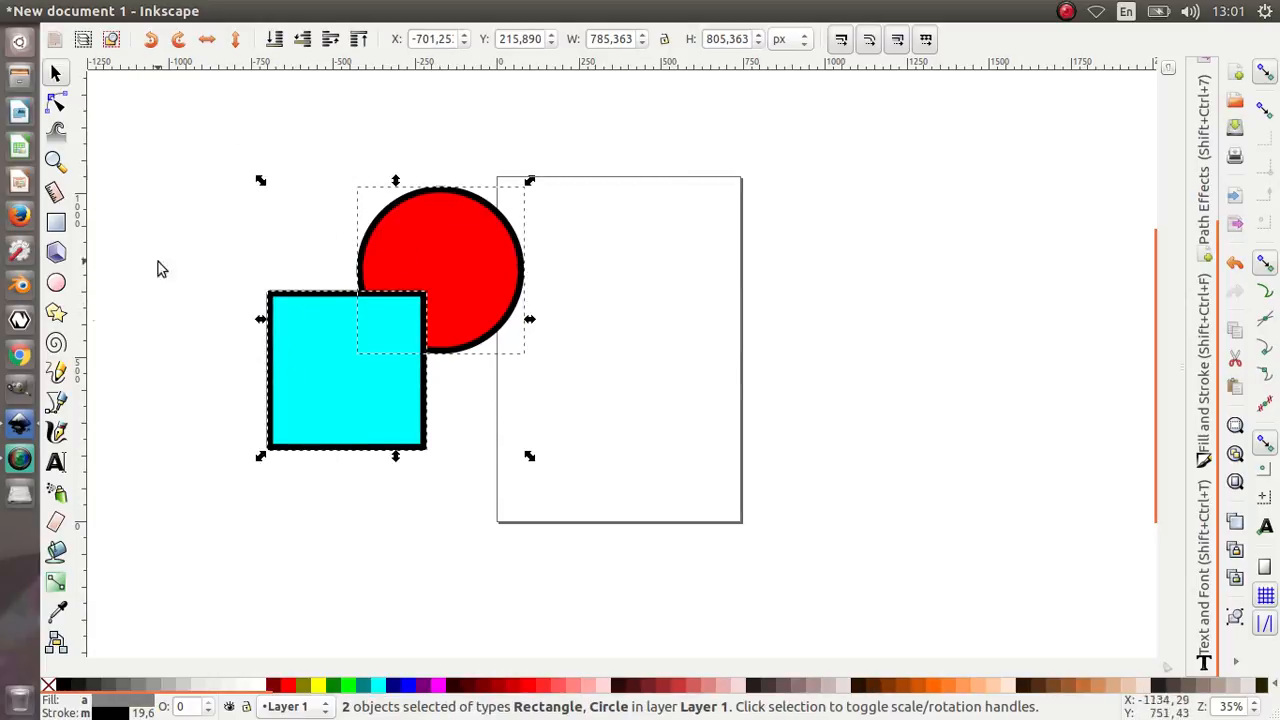
{"action": "mouse_move", "coordinate": [335, 8]}
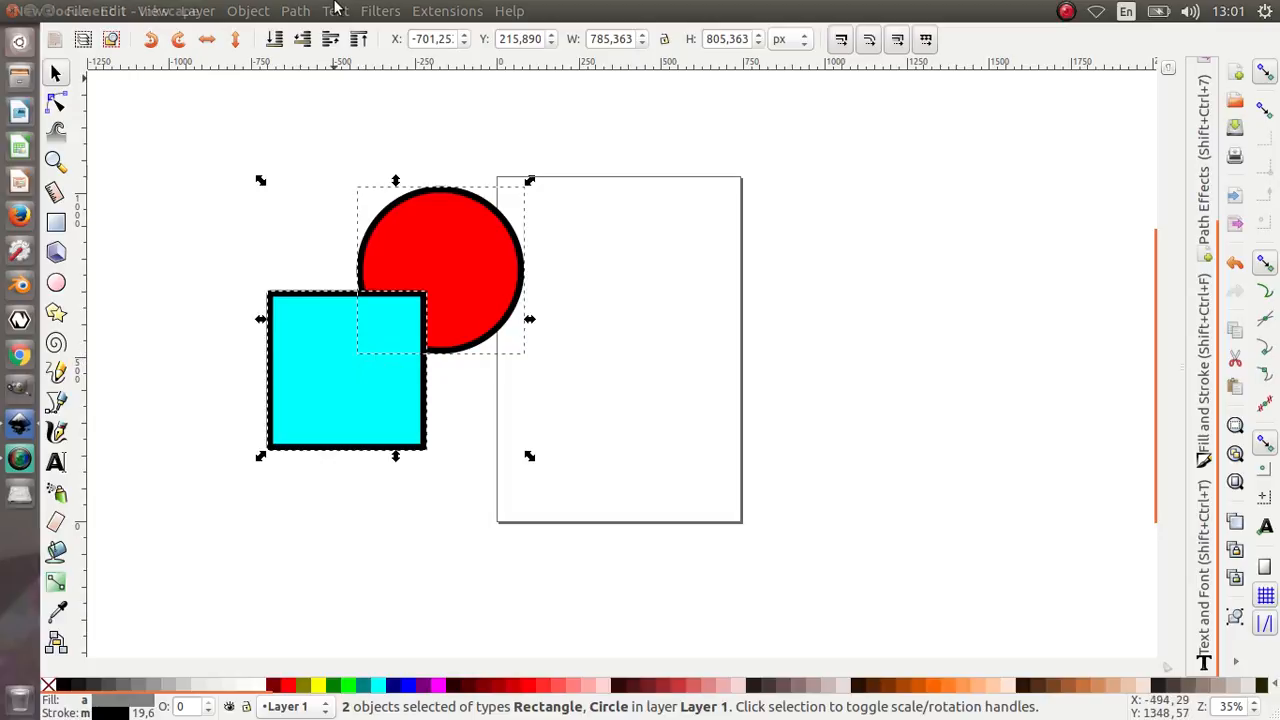
{"action": "left_click", "coordinate": [293, 11]}
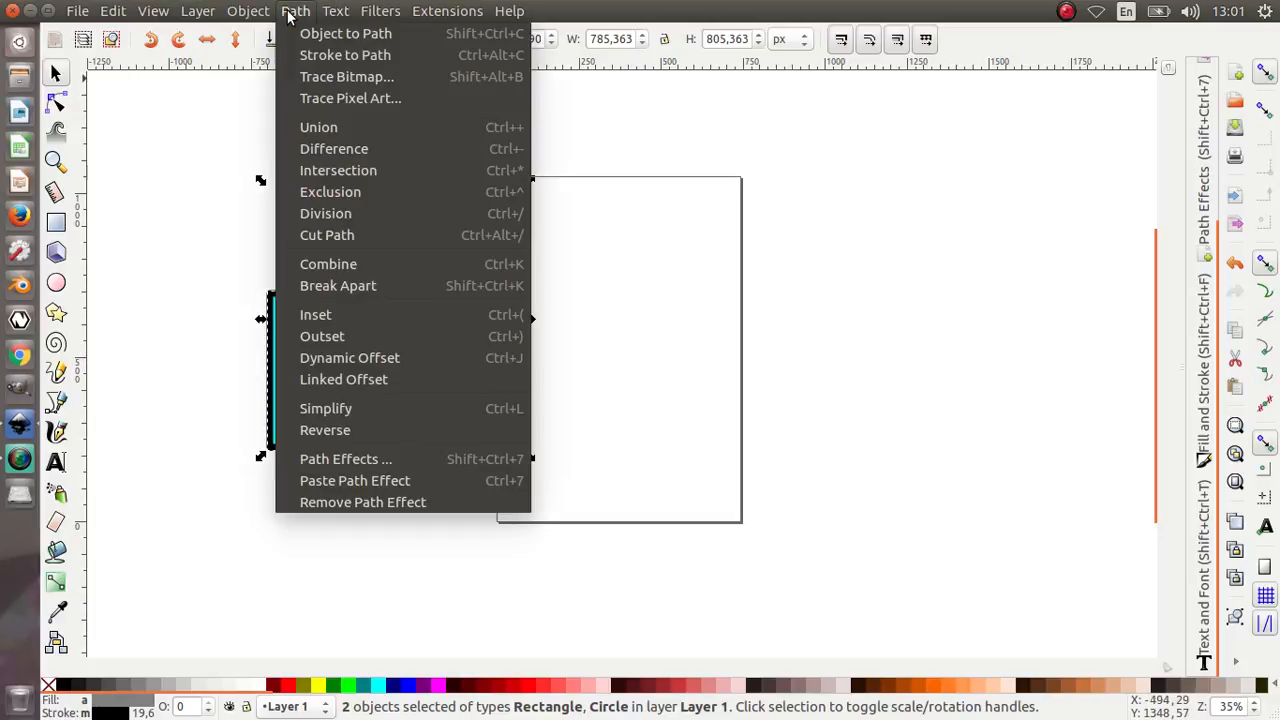
{"action": "left_click", "coordinate": [331, 127]}
{"action": "left_click", "coordinate": [585, 357]}
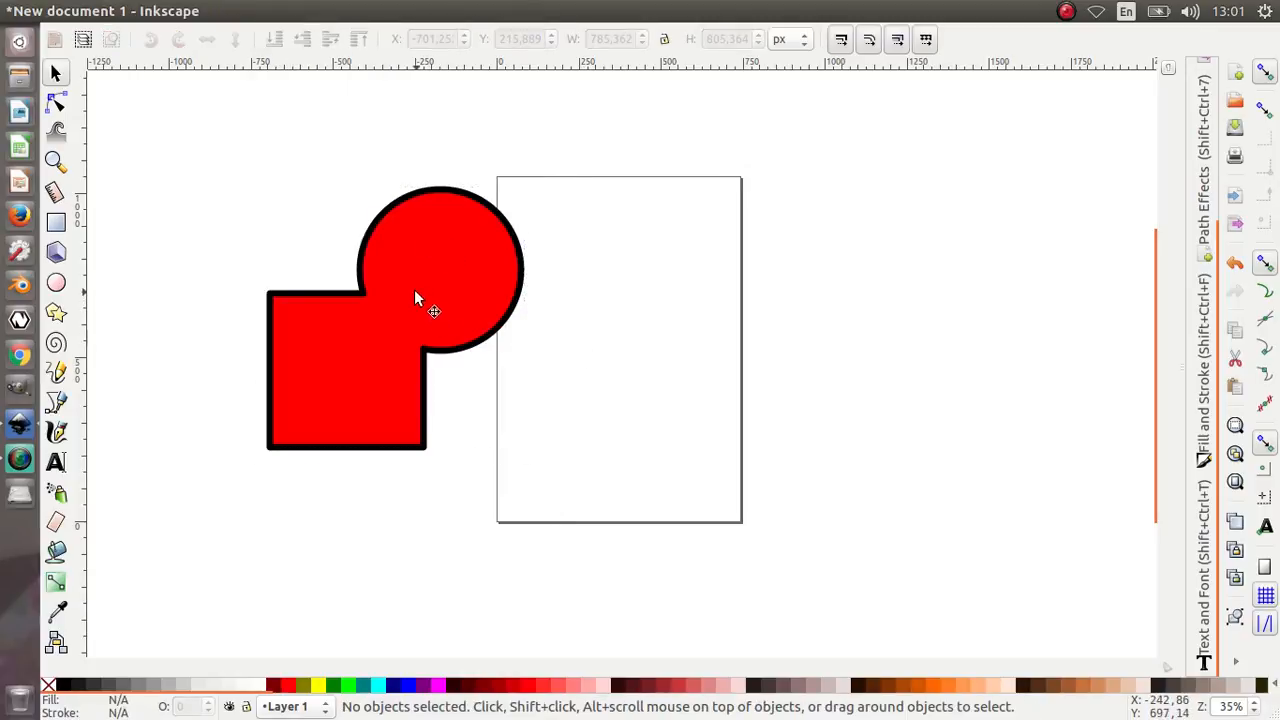
{"action": "left_click_drag", "start_coordinate": [415, 291], "coordinate": [365, 297]}
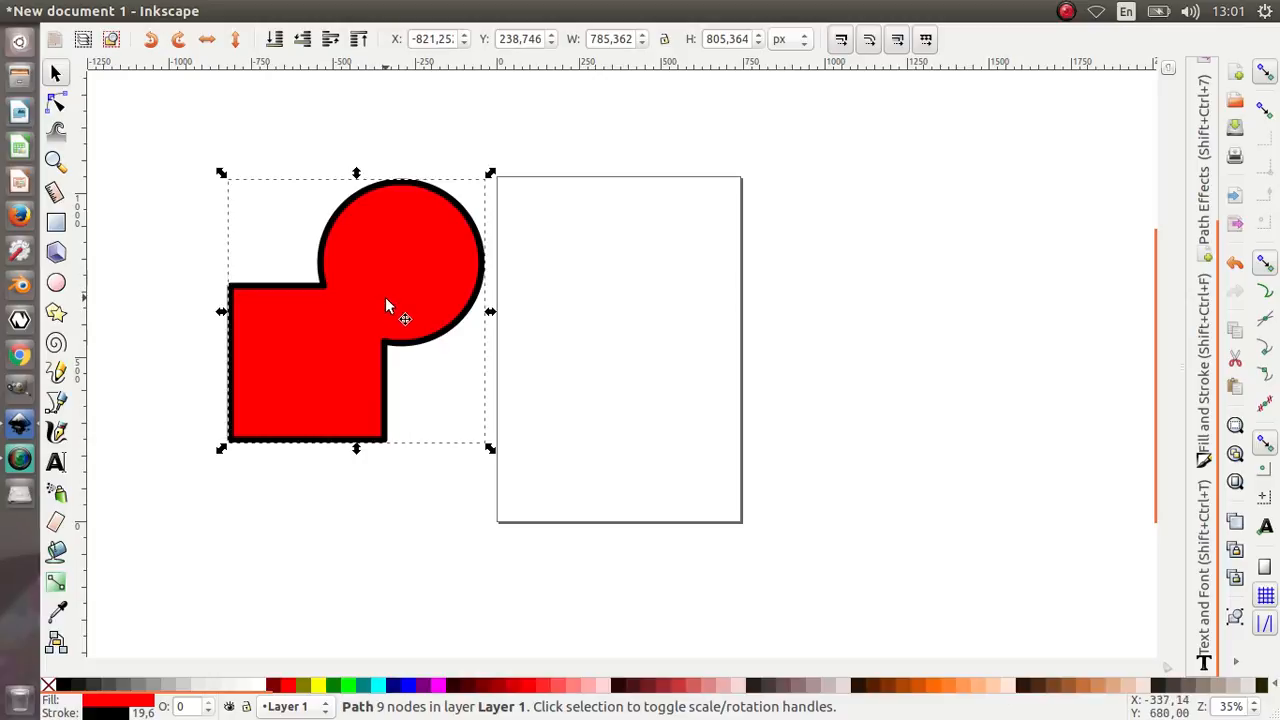
- Undo the moves of the merged shape and the union of the square and circle
{"action": "key", "text": "ctrl"}
{"action": "key", "text": "ctrl+z"}
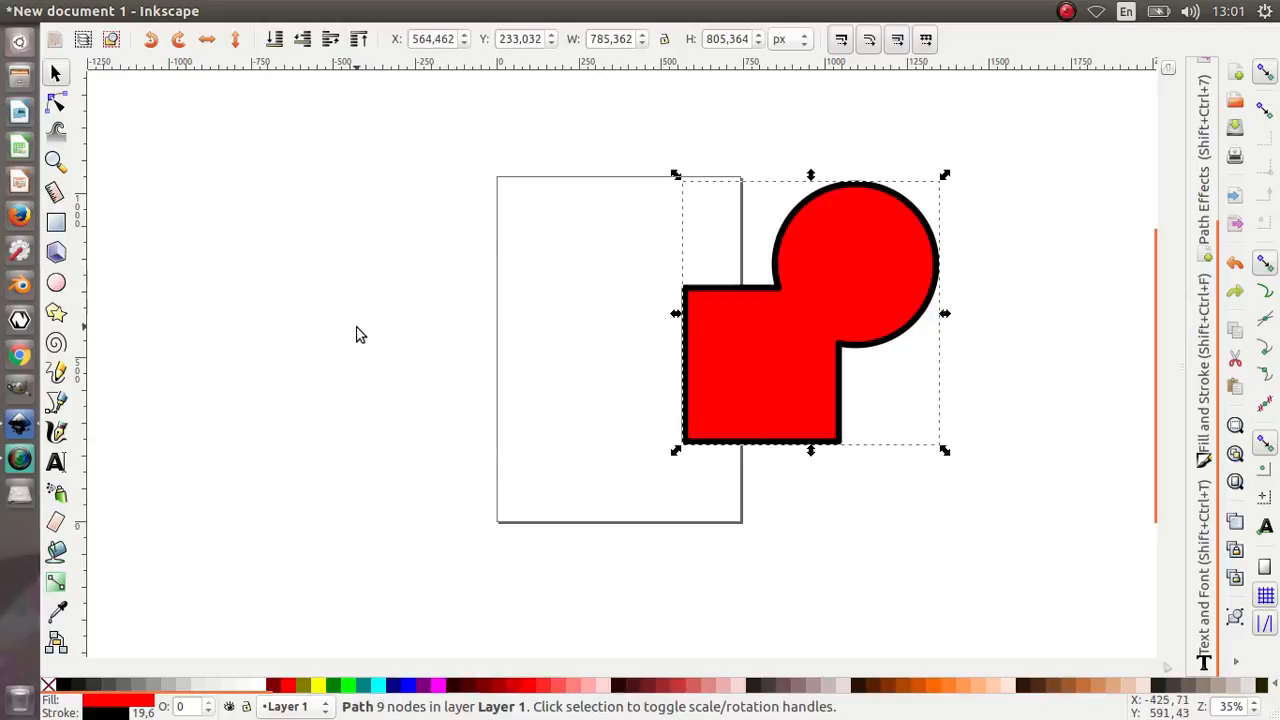
{"action": "key", "text": "ctrl+z"}
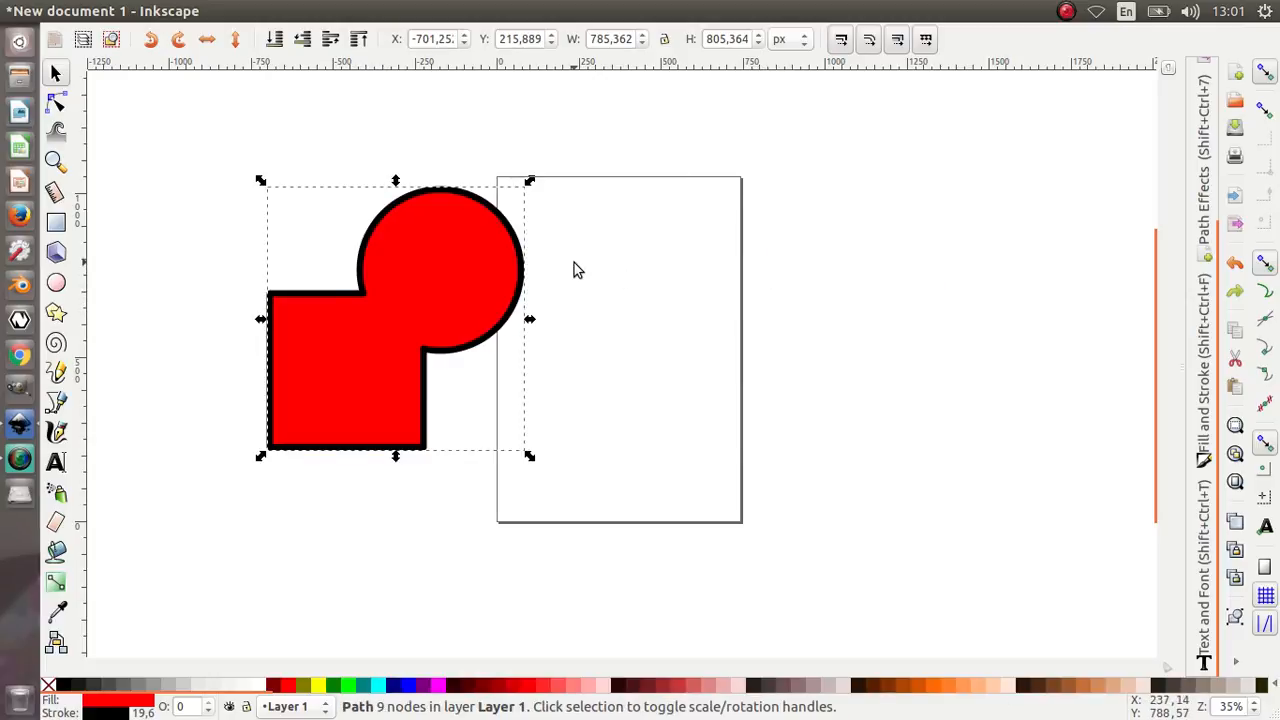
{"action": "key", "text": "ctrl+z"}
- Duplicate the overlapping cyan square and red circle, placing the second pair across the page's right edge
{"action": "left_click_drag", "start_coordinate": [557, 474], "coordinate": [237, 211]}
{"action": "right_click", "coordinate": [328, 396]}
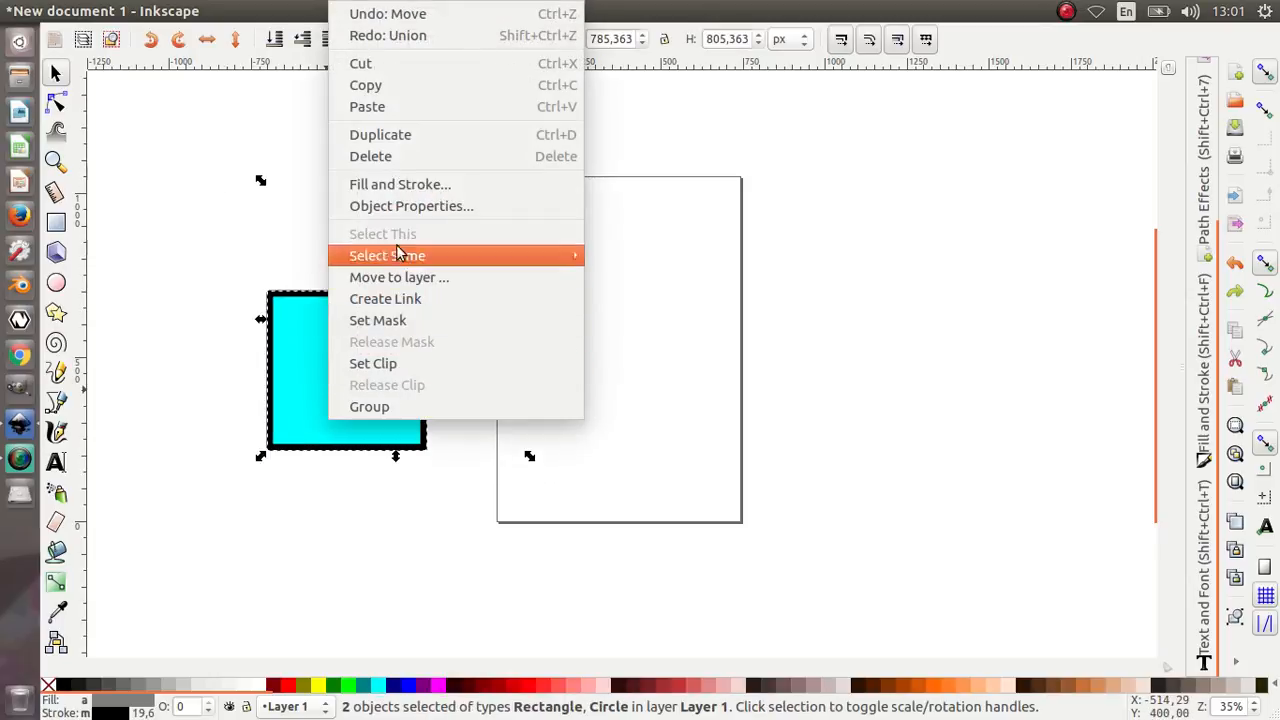
{"action": "key", "text": "Escape"}
{"action": "key", "text": "space"}
{"action": "left_click_drag", "start_coordinate": [365, 380], "coordinate": [800, 414]}
- Merge the square and circle left of the page with Union, and undo the union
{"action": "left_click", "coordinate": [553, 474]}
{"action": "left_click_drag", "start_coordinate": [553, 474], "coordinate": [190, 156]}
{"action": "left_click", "coordinate": [290, 12]}
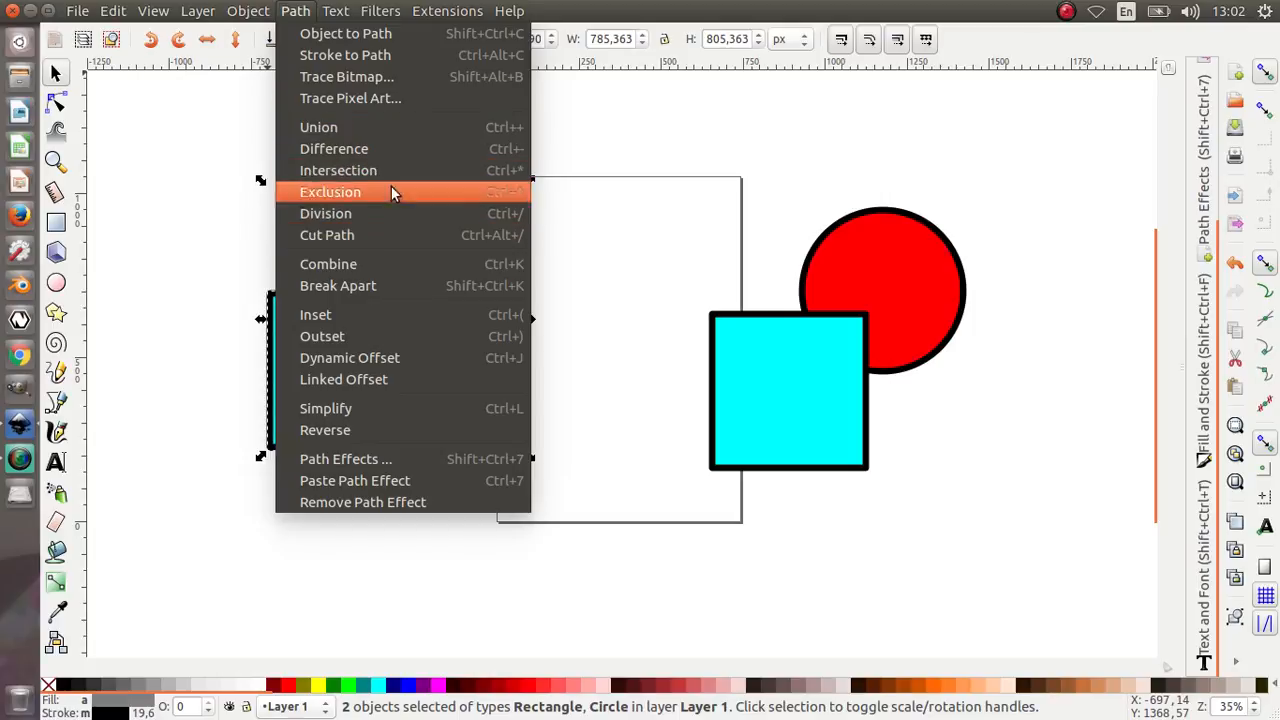
{"action": "left_click", "coordinate": [616, 239]}
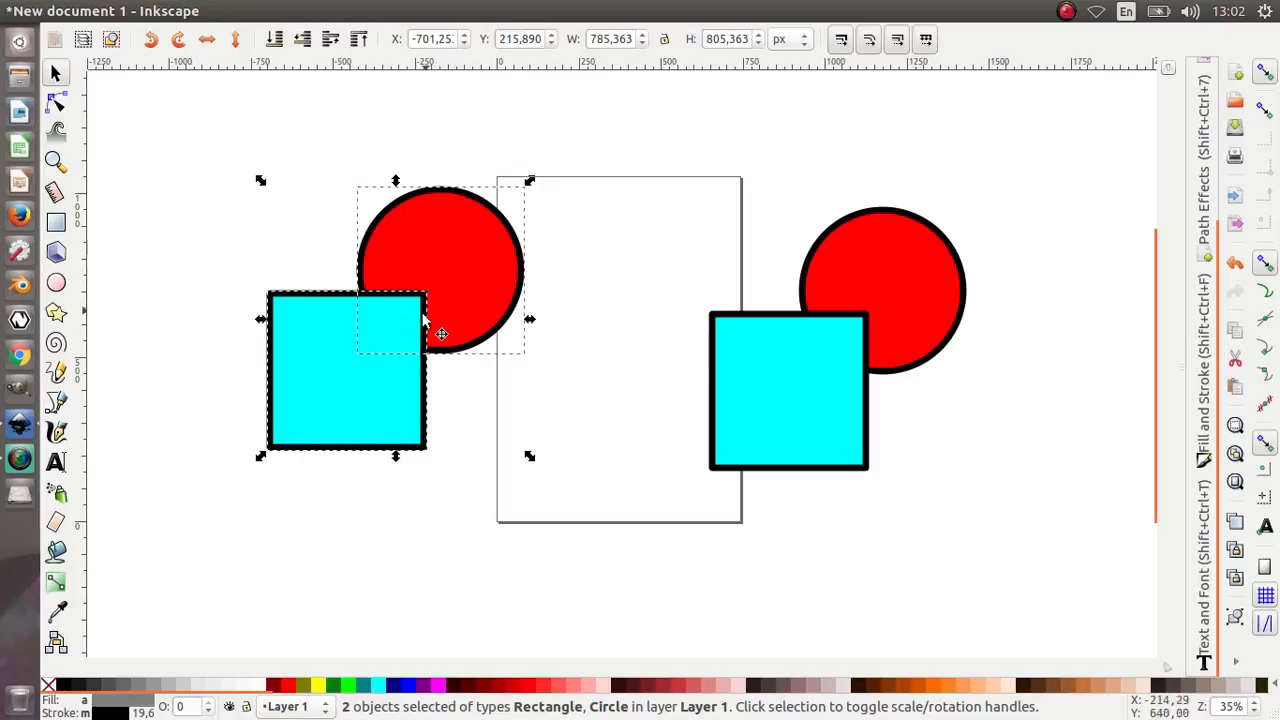
{"action": "left_click", "coordinate": [551, 244]}
{"action": "left_click_drag", "start_coordinate": [543, 473], "coordinate": [223, 171]}
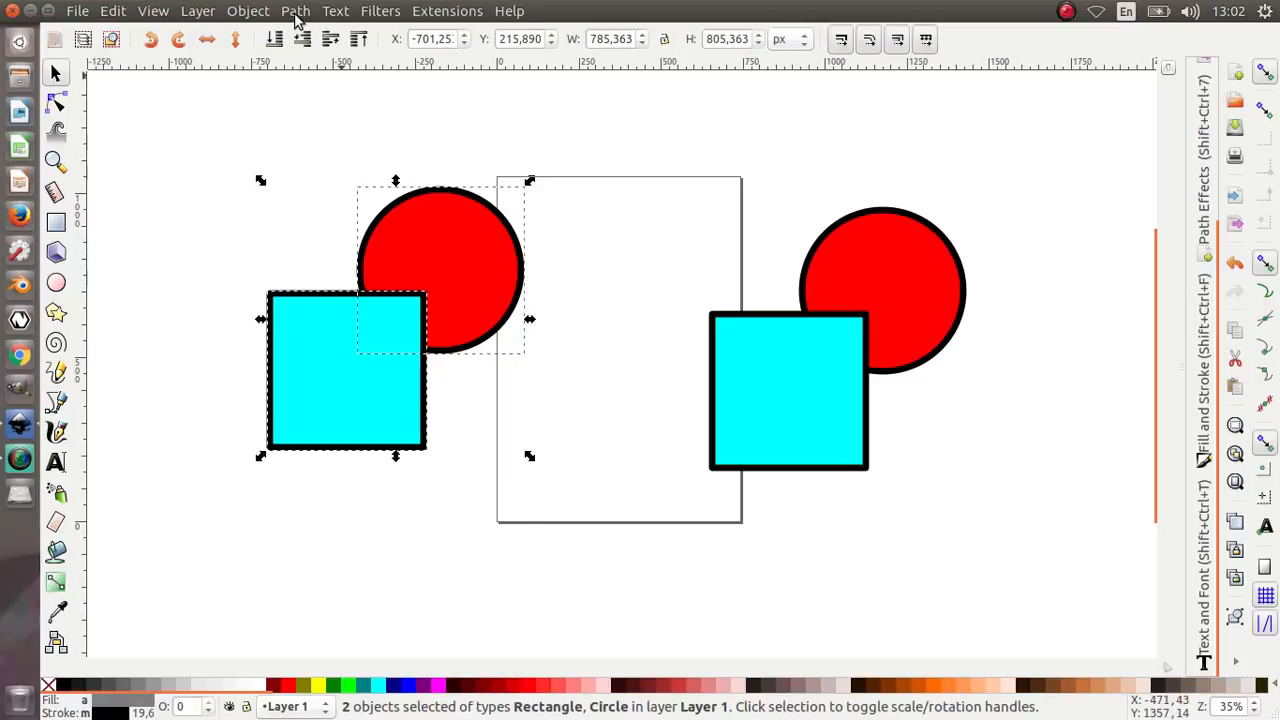
{"action": "left_click", "coordinate": [295, 11]}
{"action": "left_click", "coordinate": [327, 130]}
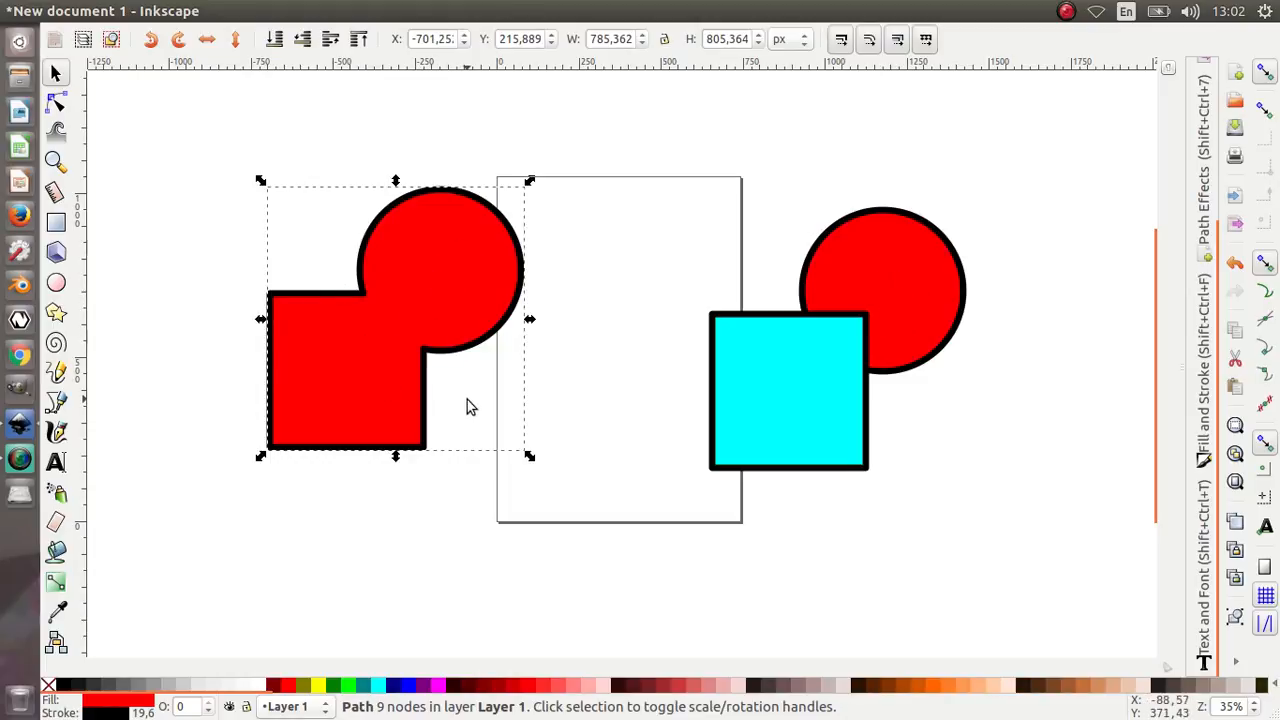
{"action": "key", "text": "ctrl+z"}
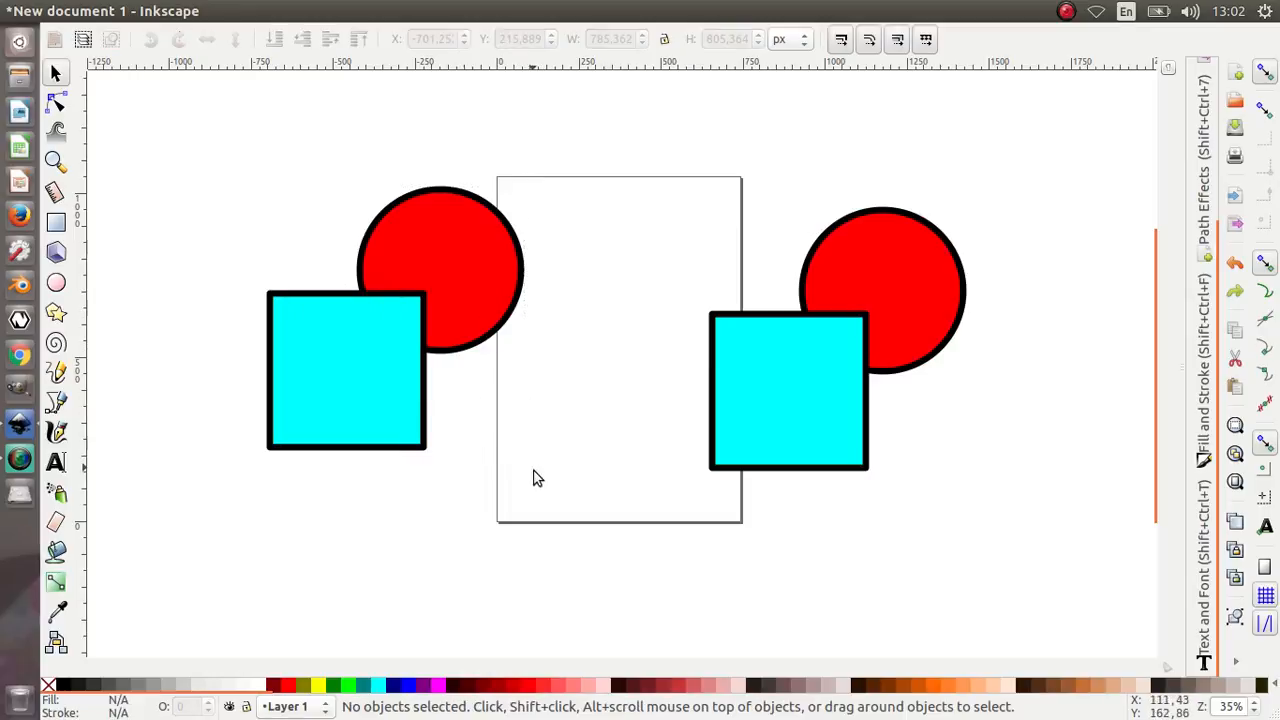
- Raise the red circle of the pair at the page's right edge above its cyan square
{"action": "left_click_drag", "start_coordinate": [568, 490], "coordinate": [195, 145]}
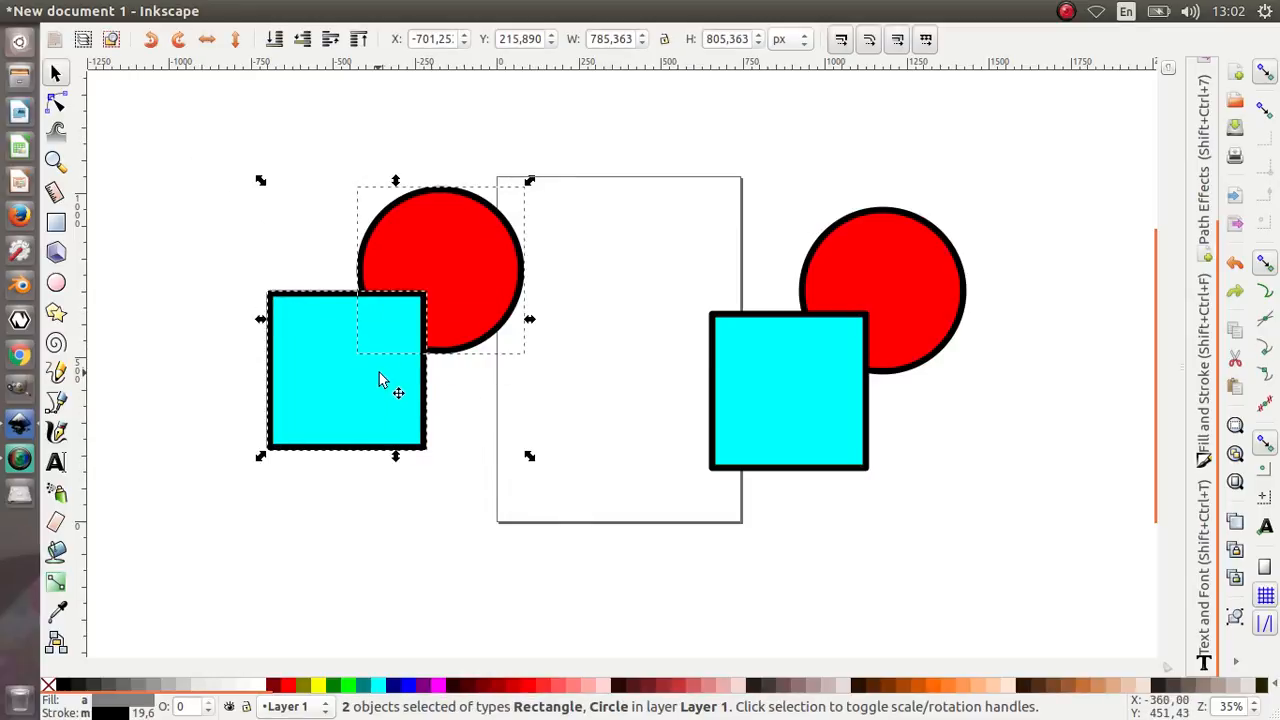
{"action": "left_click", "coordinate": [672, 274]}
{"action": "left_click", "coordinate": [893, 290]}
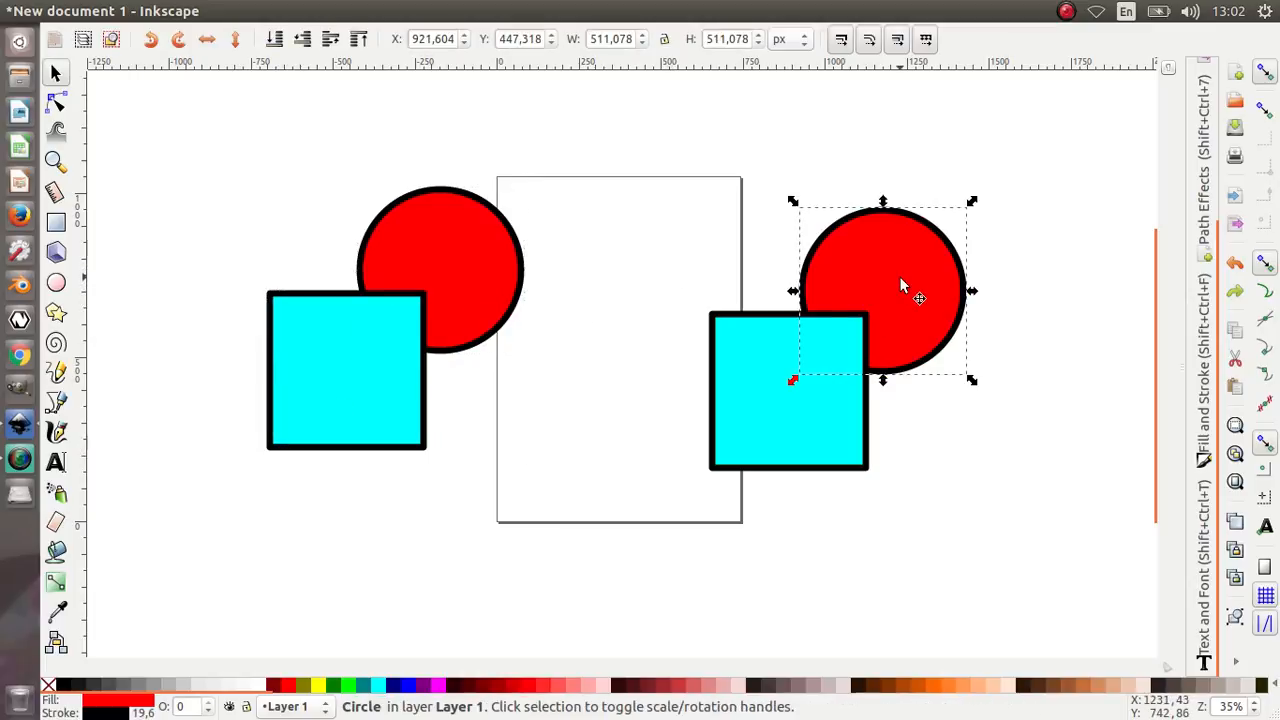
{"action": "left_click", "coordinate": [333, 42]}
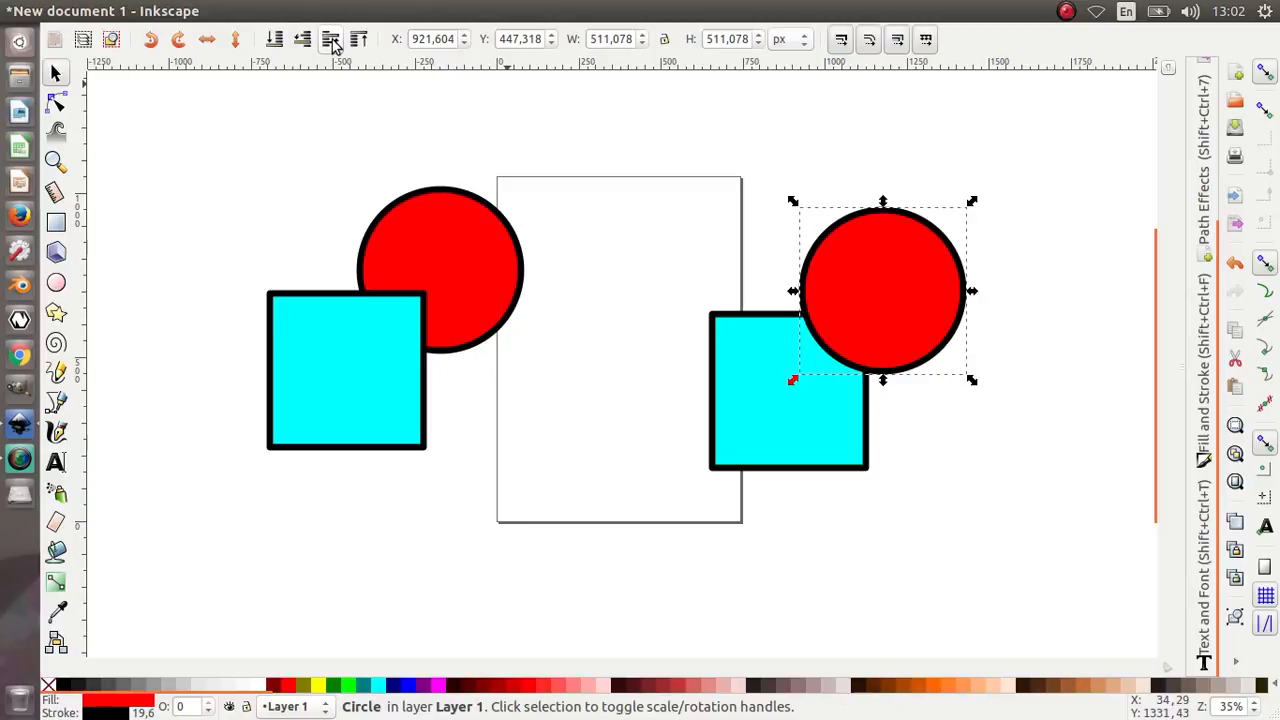
{"action": "left_click", "coordinate": [637, 250]}
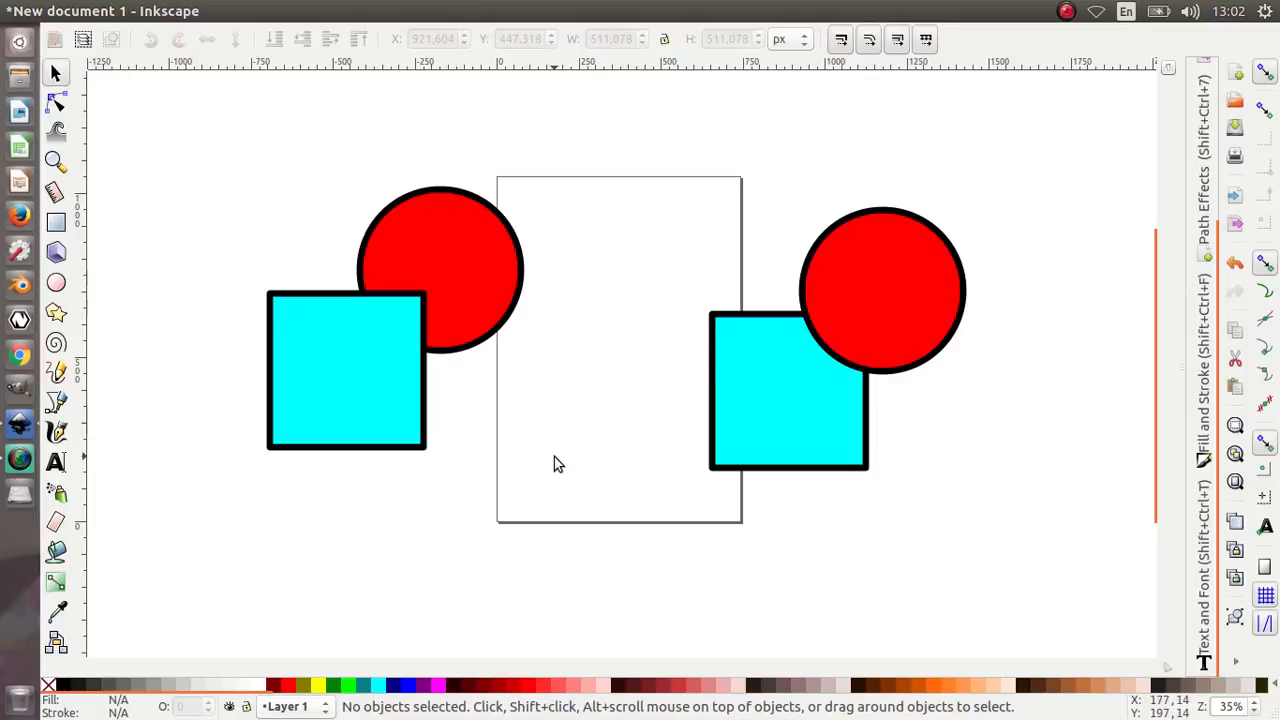
- Cut the cyan square out of the red circle left of the page with Difference, and undo the cut
{"action": "left_click_drag", "start_coordinate": [560, 484], "coordinate": [219, 172]}
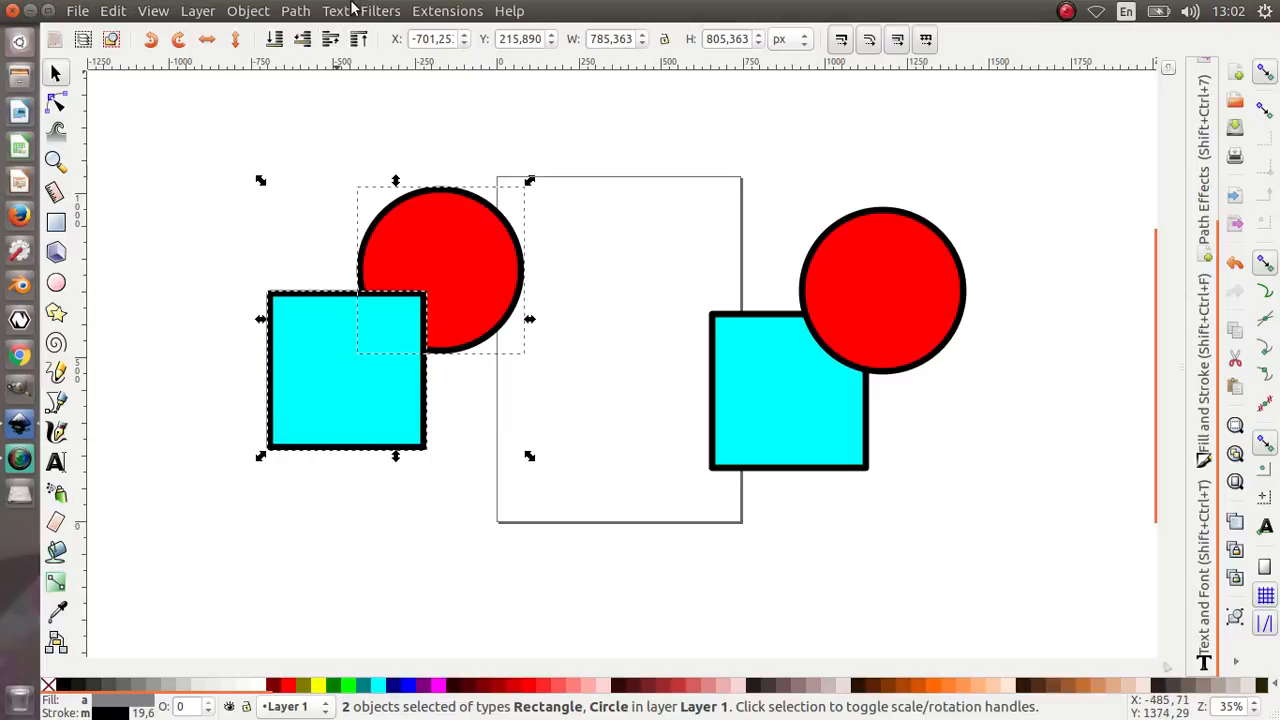
{"action": "left_click", "coordinate": [306, 11]}
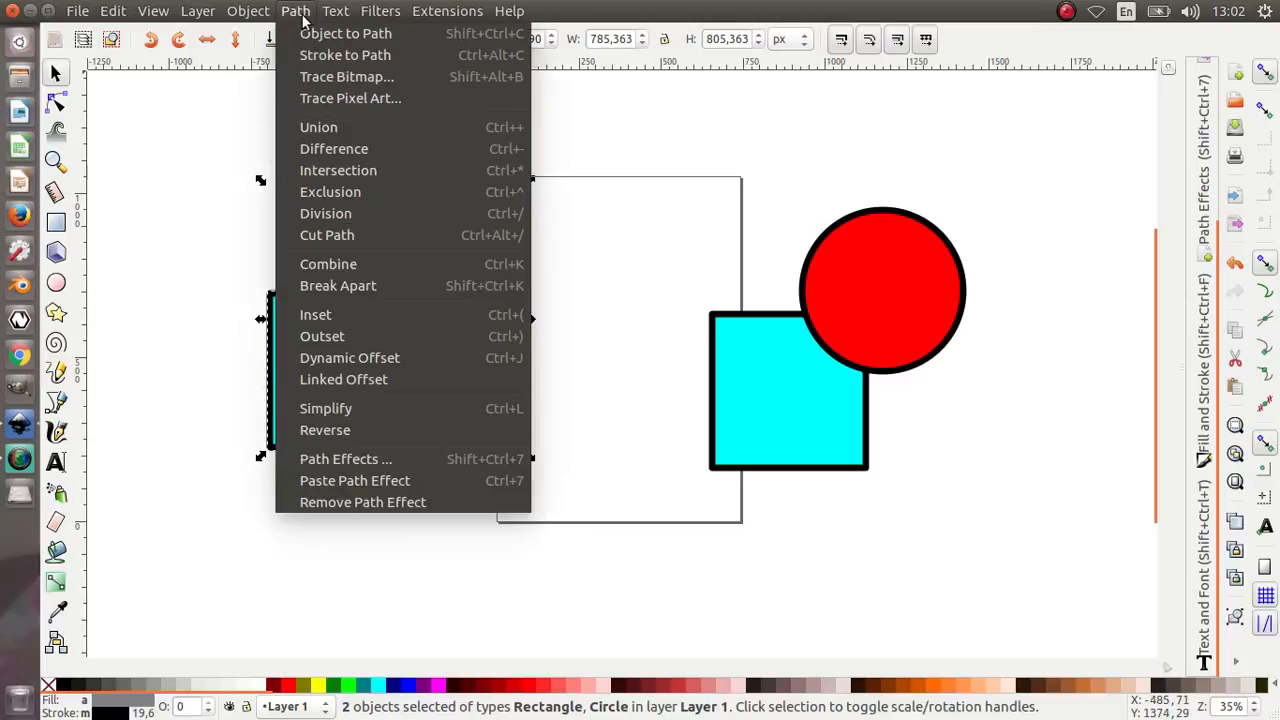
{"action": "left_click", "coordinate": [324, 152]}
{"action": "left_click", "coordinate": [259, 243]}
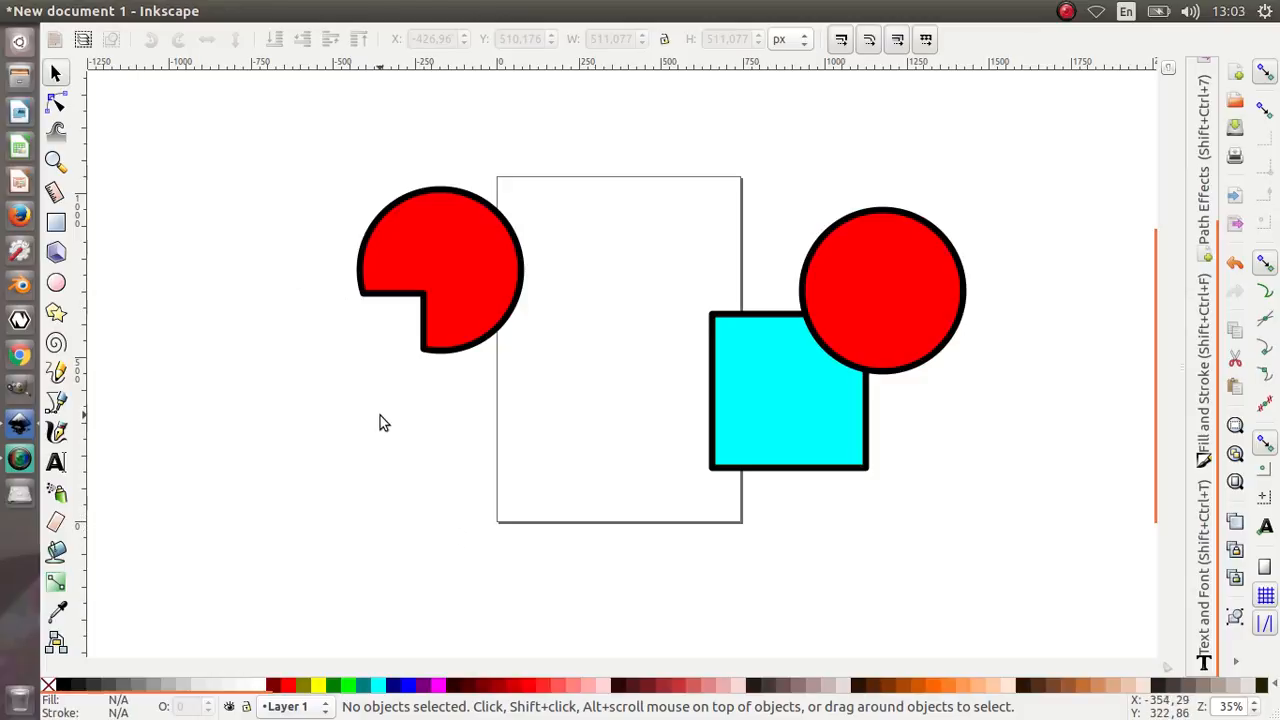
{"action": "key", "text": "ctrl+z"}
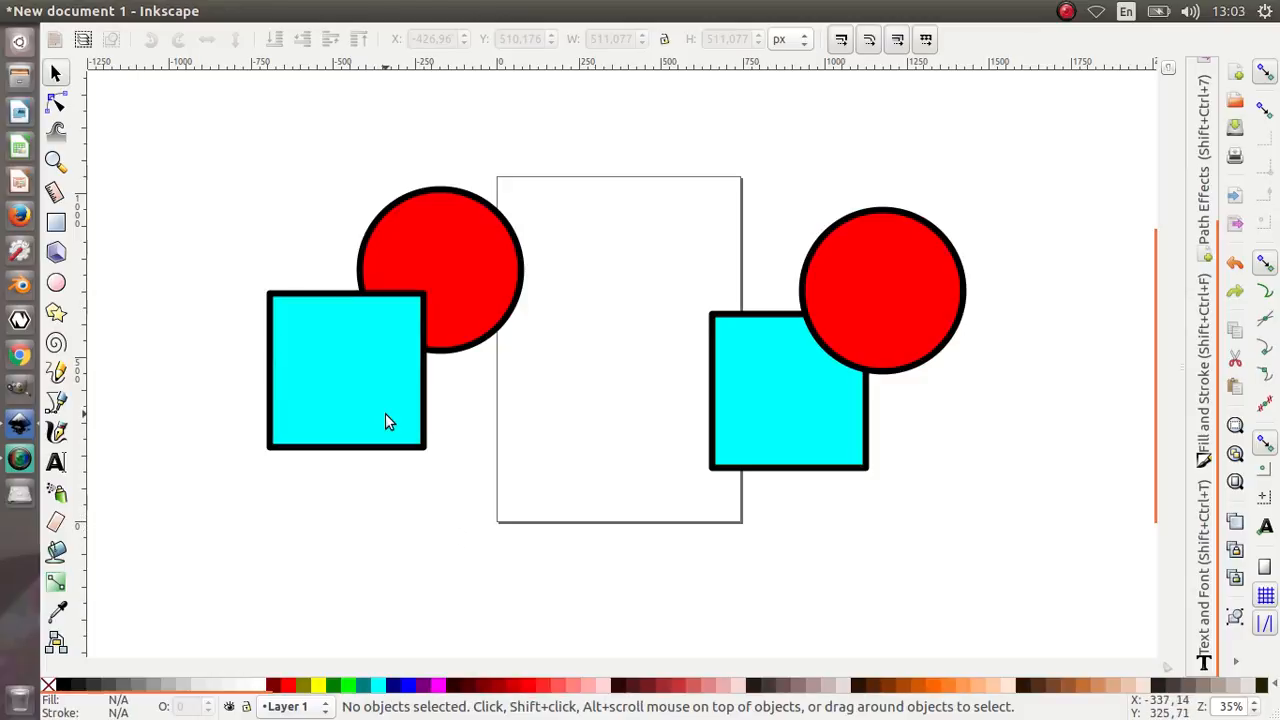
- Apply Difference again to the pair left of the page, subtracting the square from the circle beneath it
{"action": "left_click", "coordinate": [436, 263]}
{"action": "left_click_drag", "start_coordinate": [555, 502], "coordinate": [217, 134]}
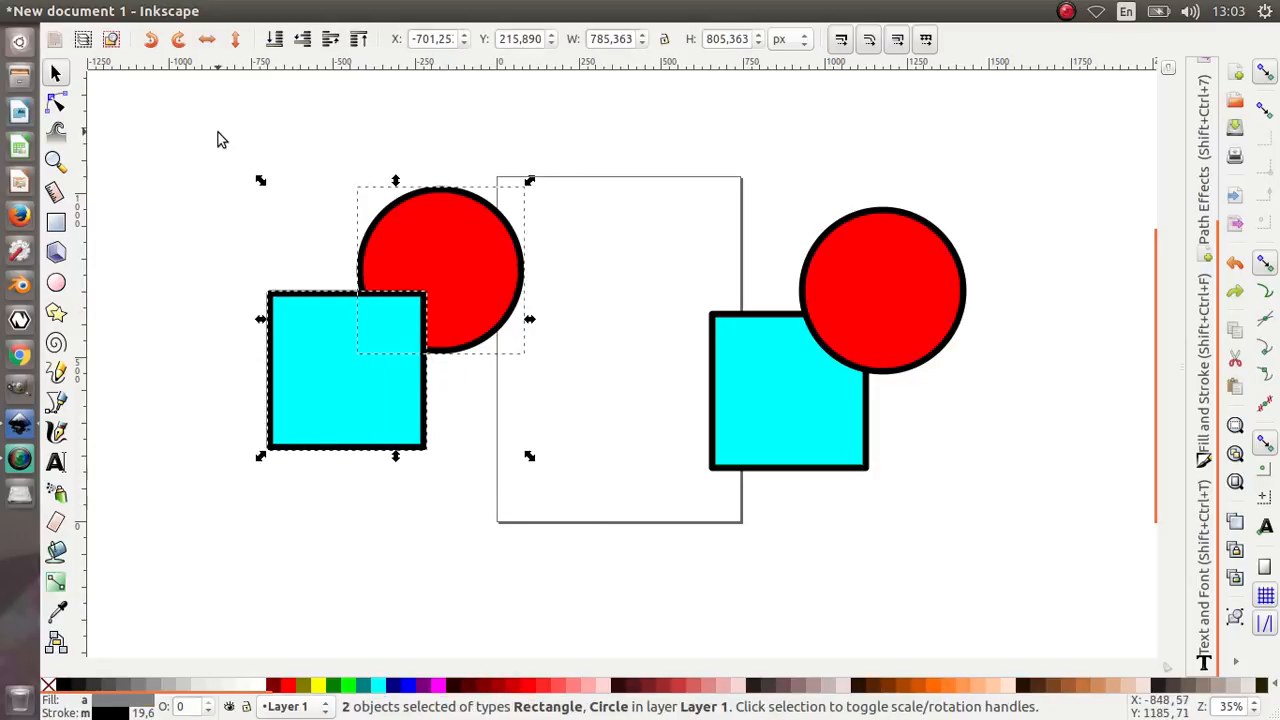
{"action": "left_click", "coordinate": [294, 11]}
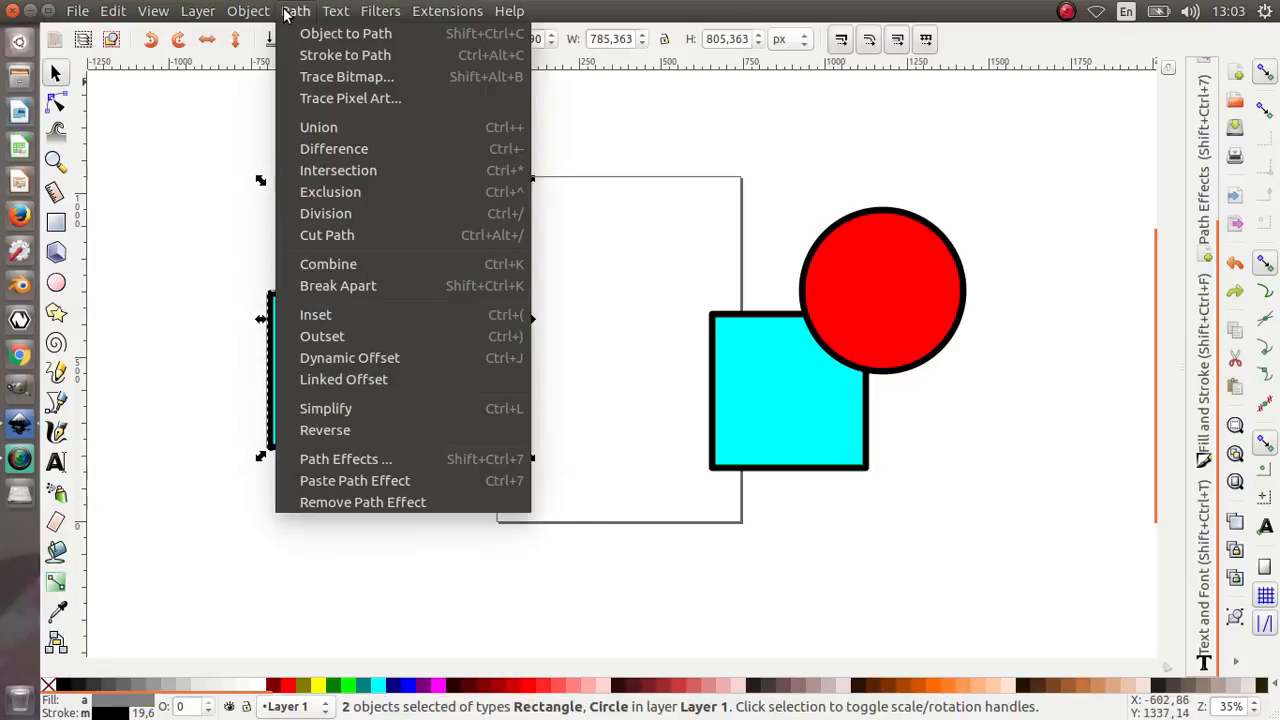
{"action": "left_click", "coordinate": [335, 148]}
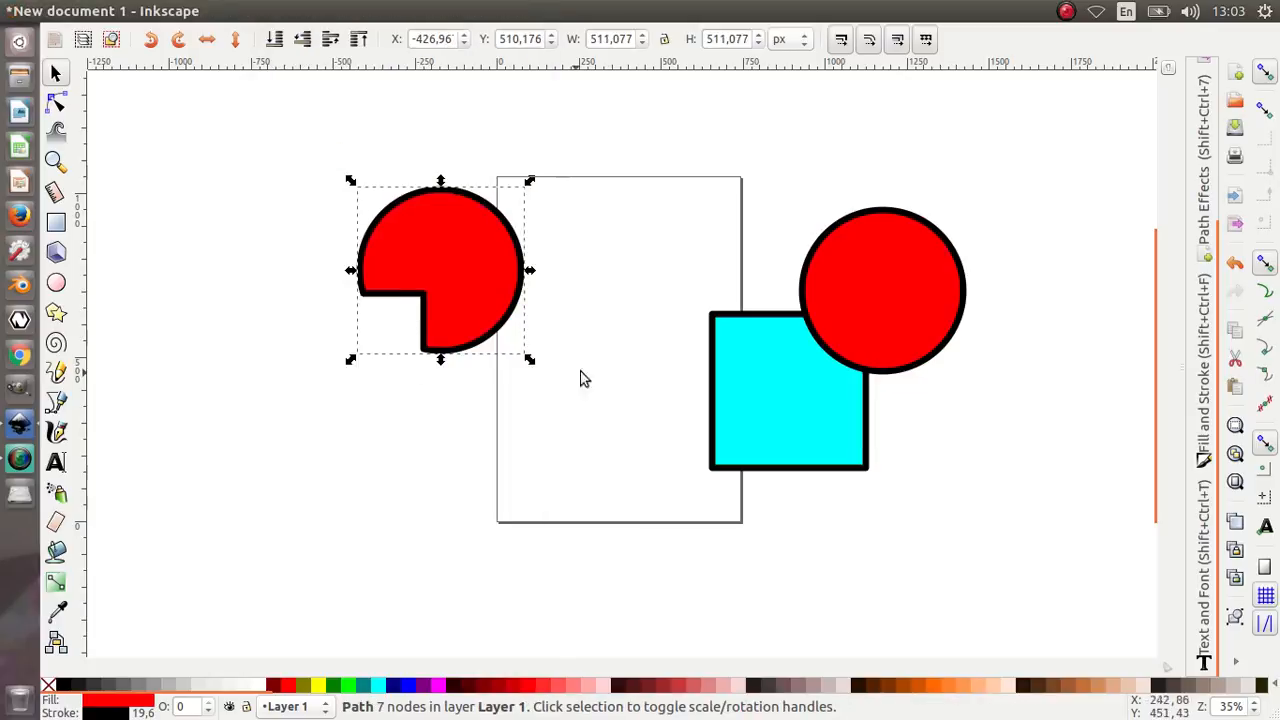
- Subtract the red circle from the cyan square in the pair at the page's right edge with Difference
{"action": "left_click_drag", "start_coordinate": [661, 167], "coordinate": [1000, 508]}
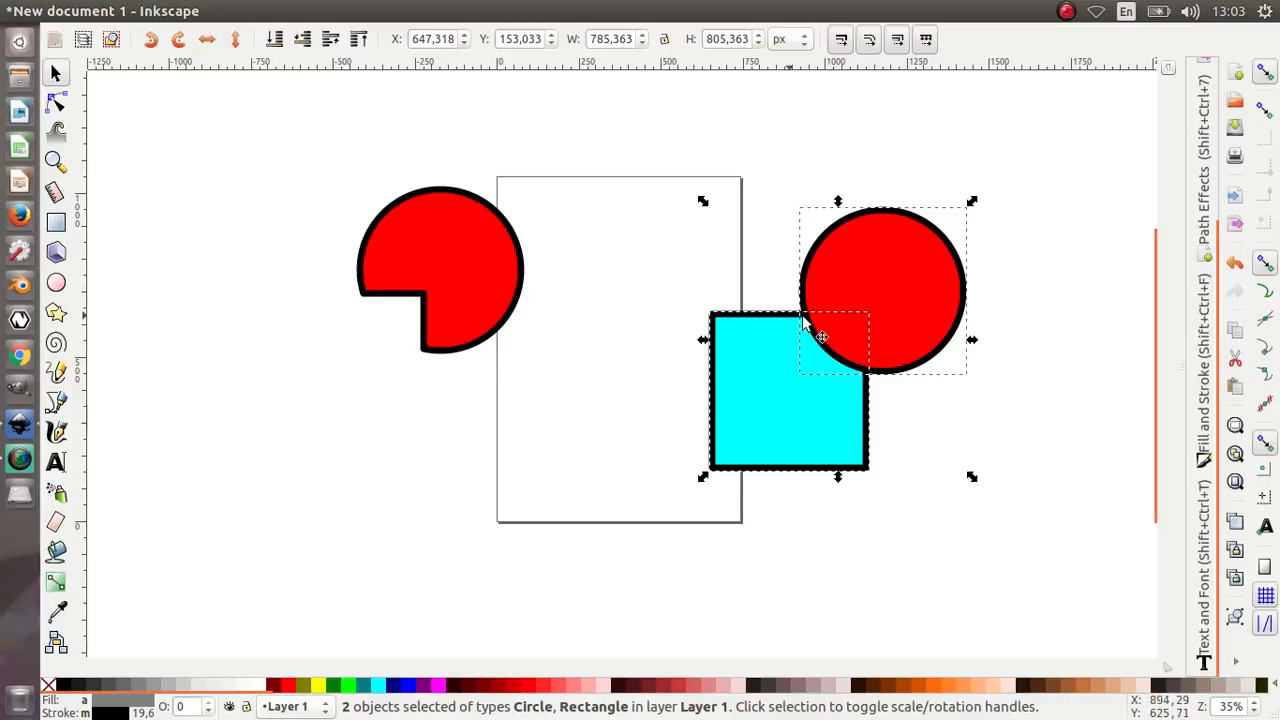
{"action": "mouse_move", "coordinate": [258, 8]}
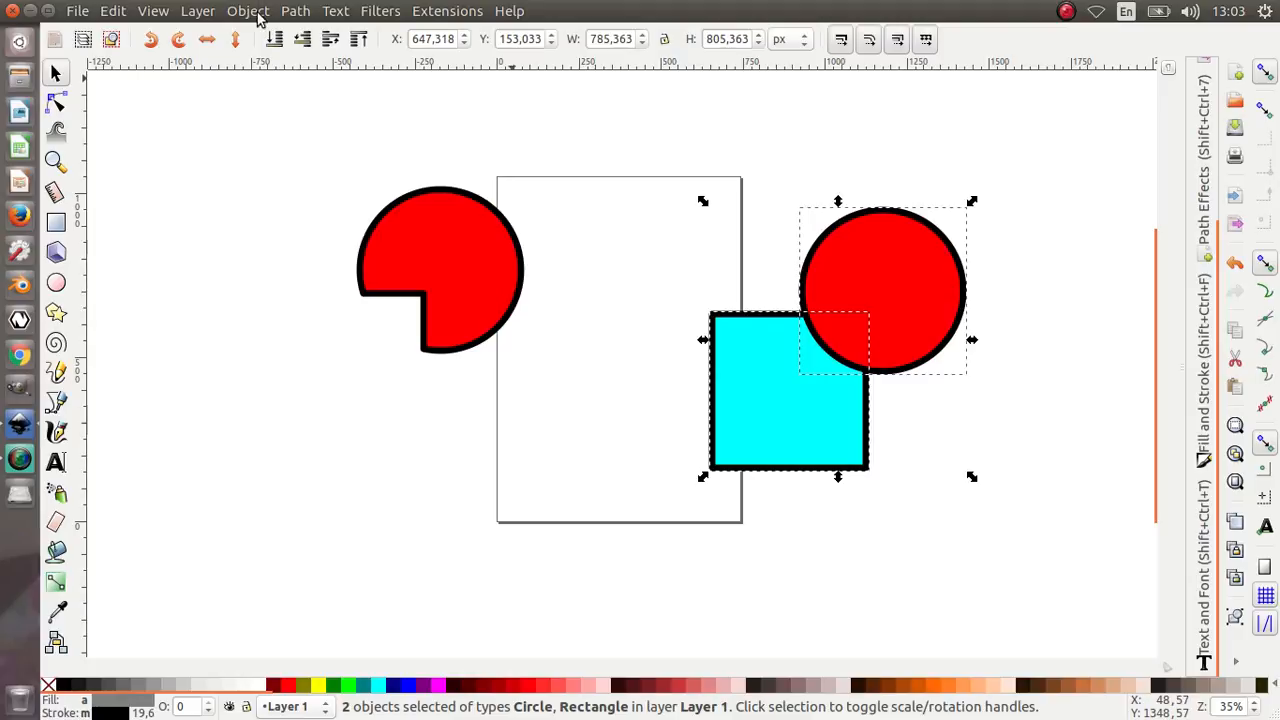
{"action": "left_click", "coordinate": [296, 11]}
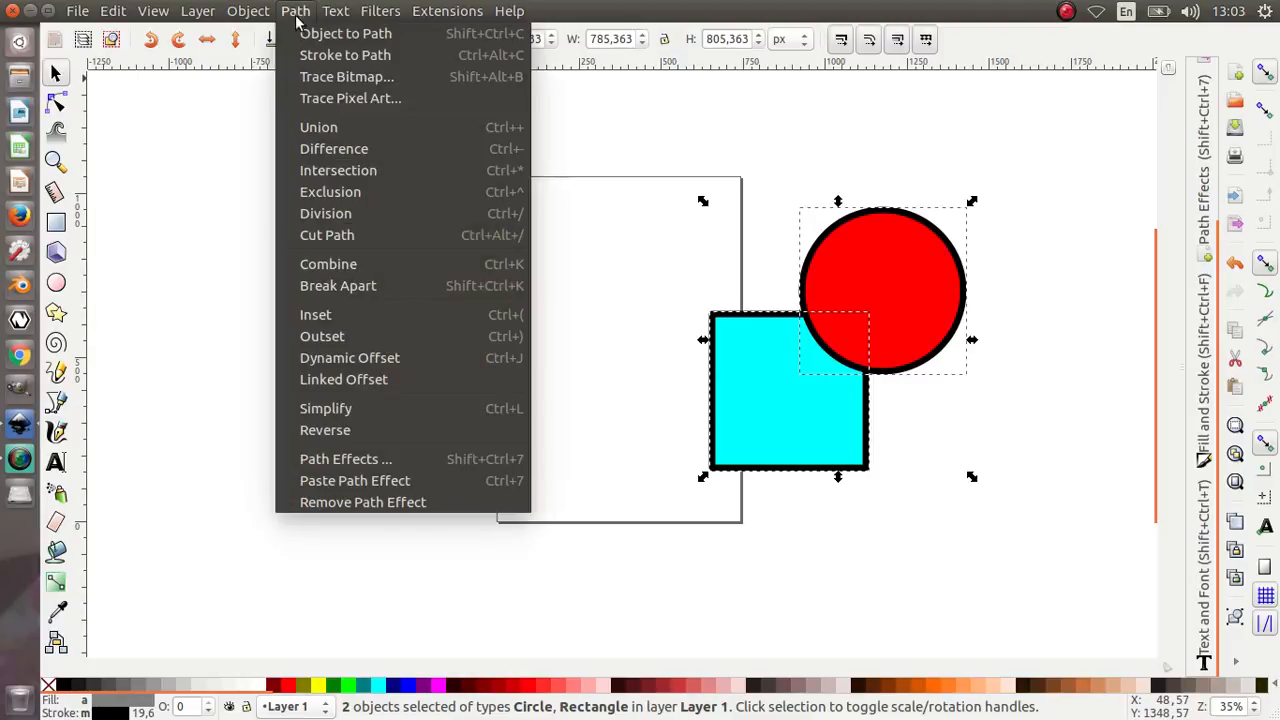
{"action": "left_click", "coordinate": [316, 157]}
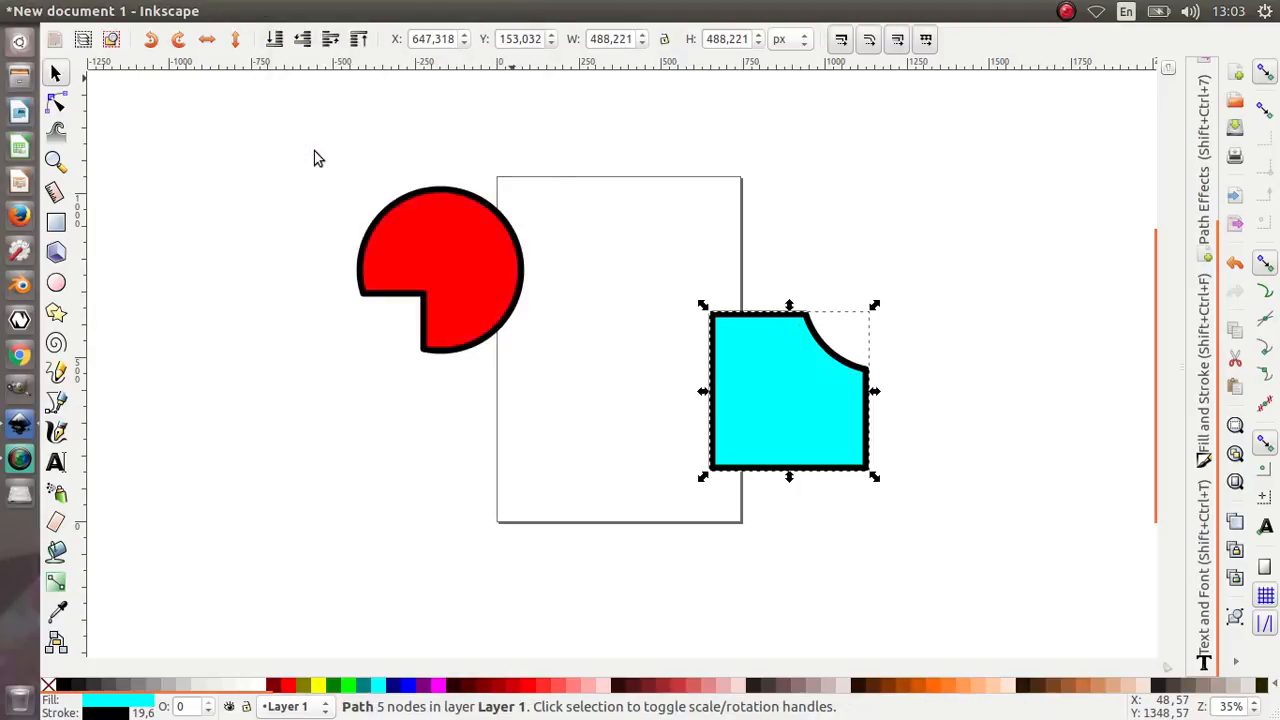
{"action": "left_click", "coordinate": [630, 432]}
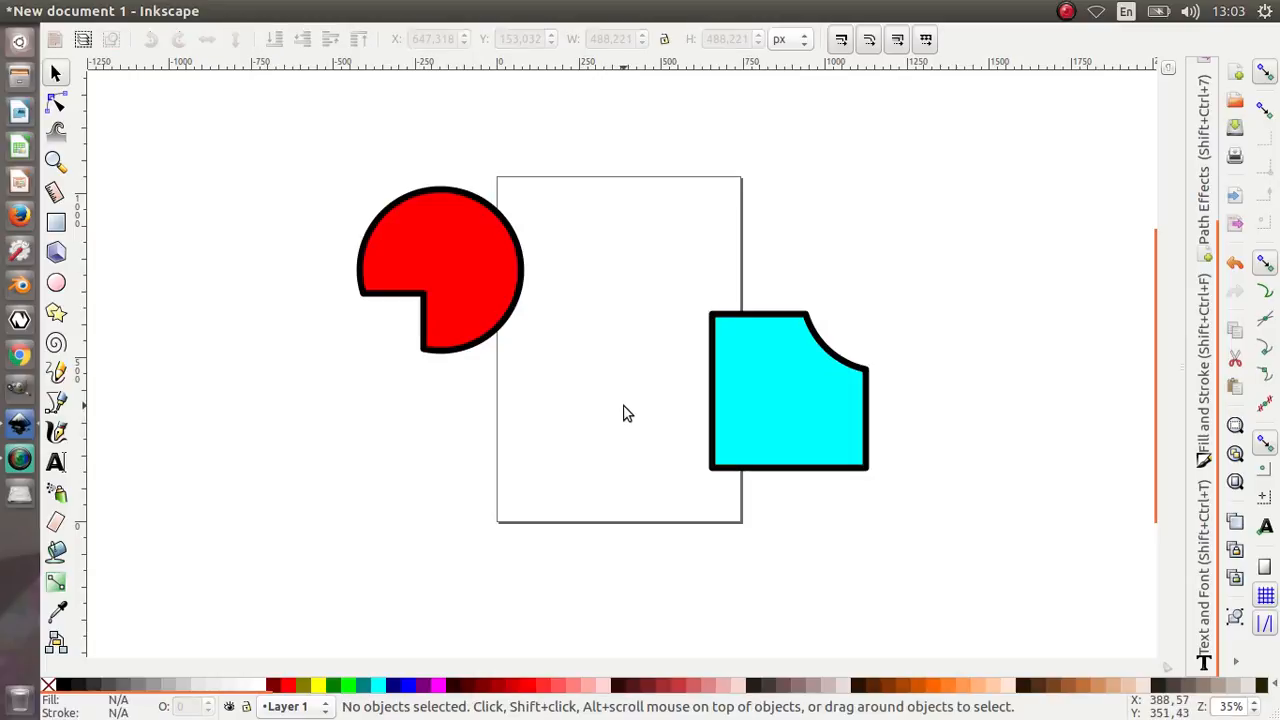
- Undo the Difference operations on both square and circle pairs
{"action": "left_click", "coordinate": [296, 11]}
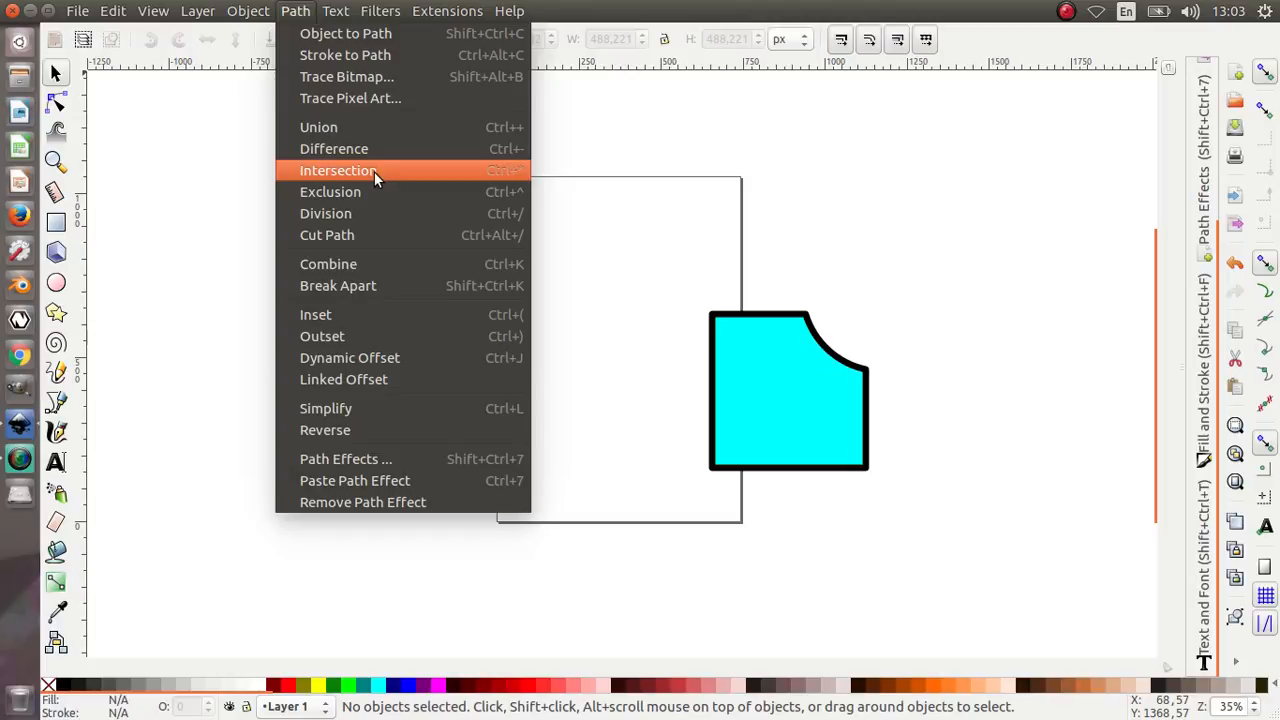
{"action": "left_click", "coordinate": [586, 220]}
{"action": "key", "text": "ctrl+z"}
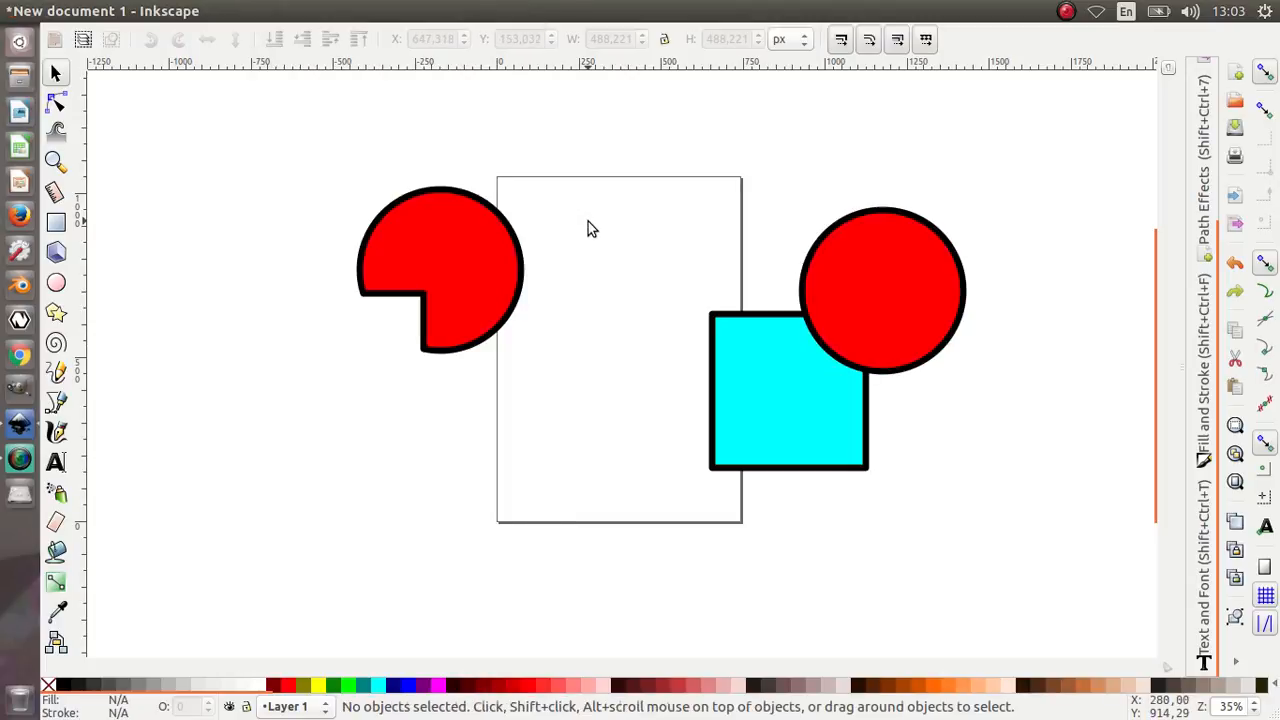
{"action": "key", "text": "ctrl+z"}
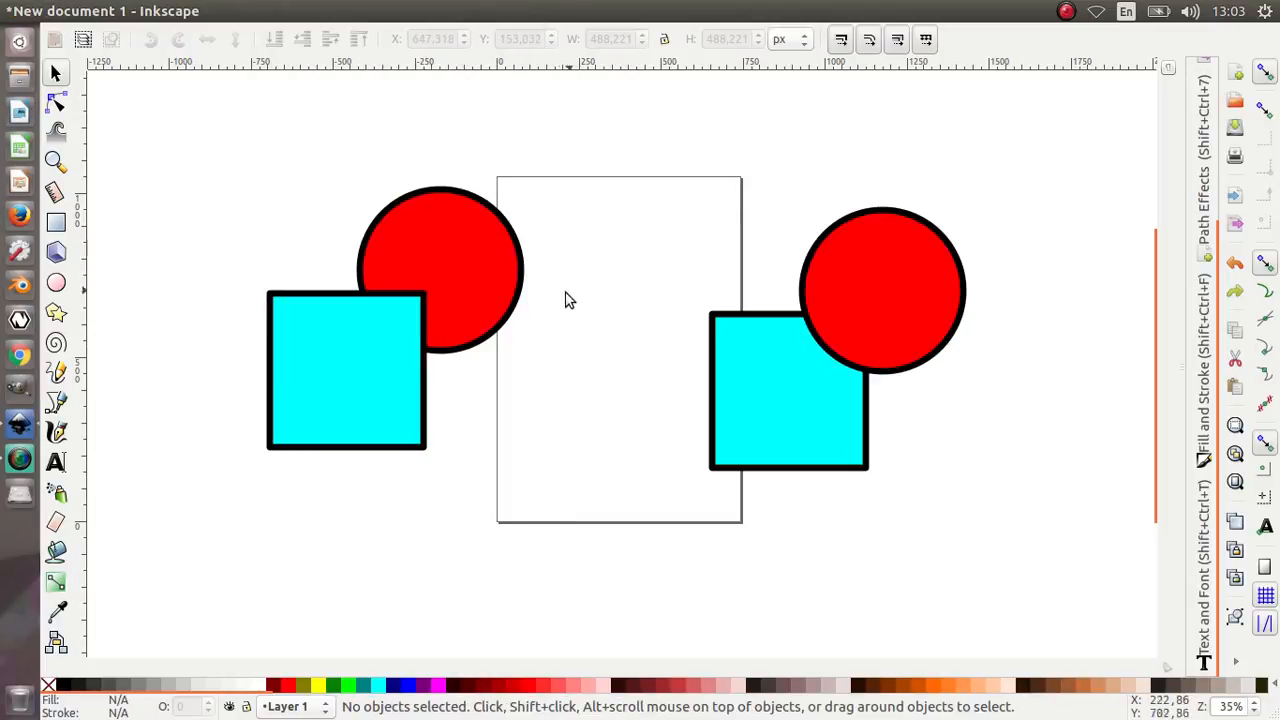
- Apply Intersection to the red circle and cyan square at the page's right edge
{"action": "left_click_drag", "start_coordinate": [572, 478], "coordinate": [200, 168]}
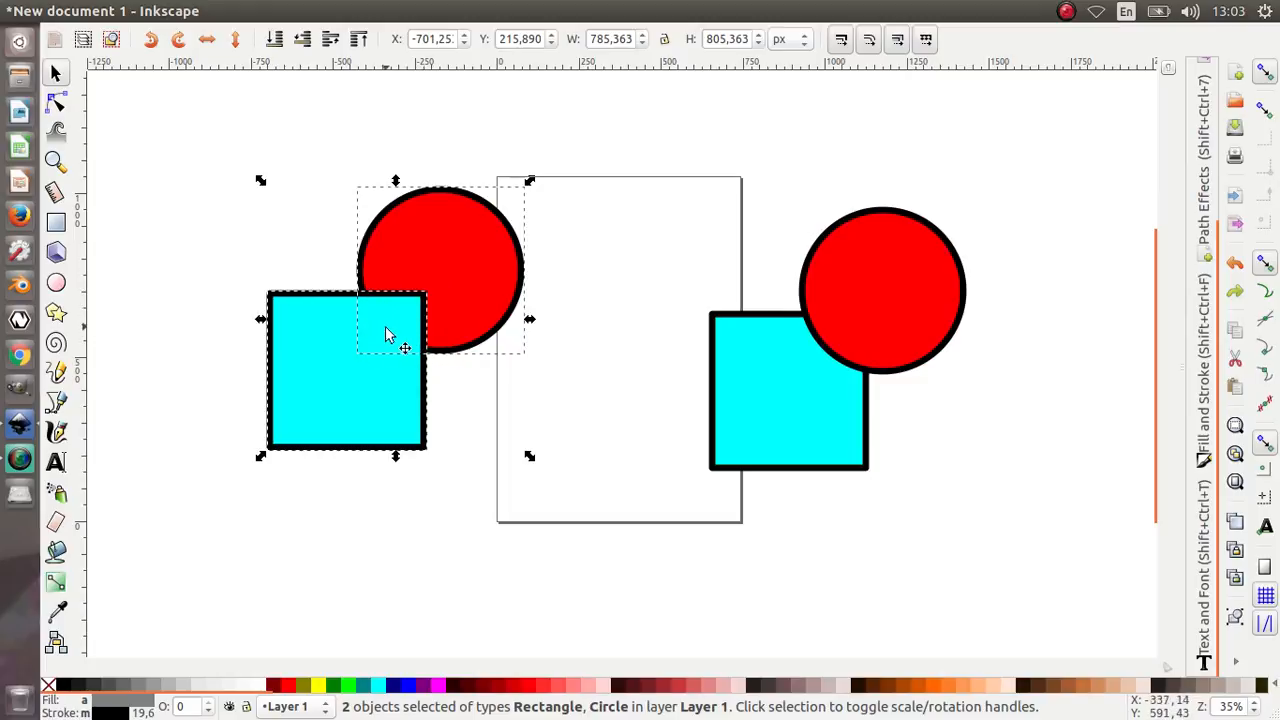
{"action": "mouse_move", "coordinate": [328, 8]}
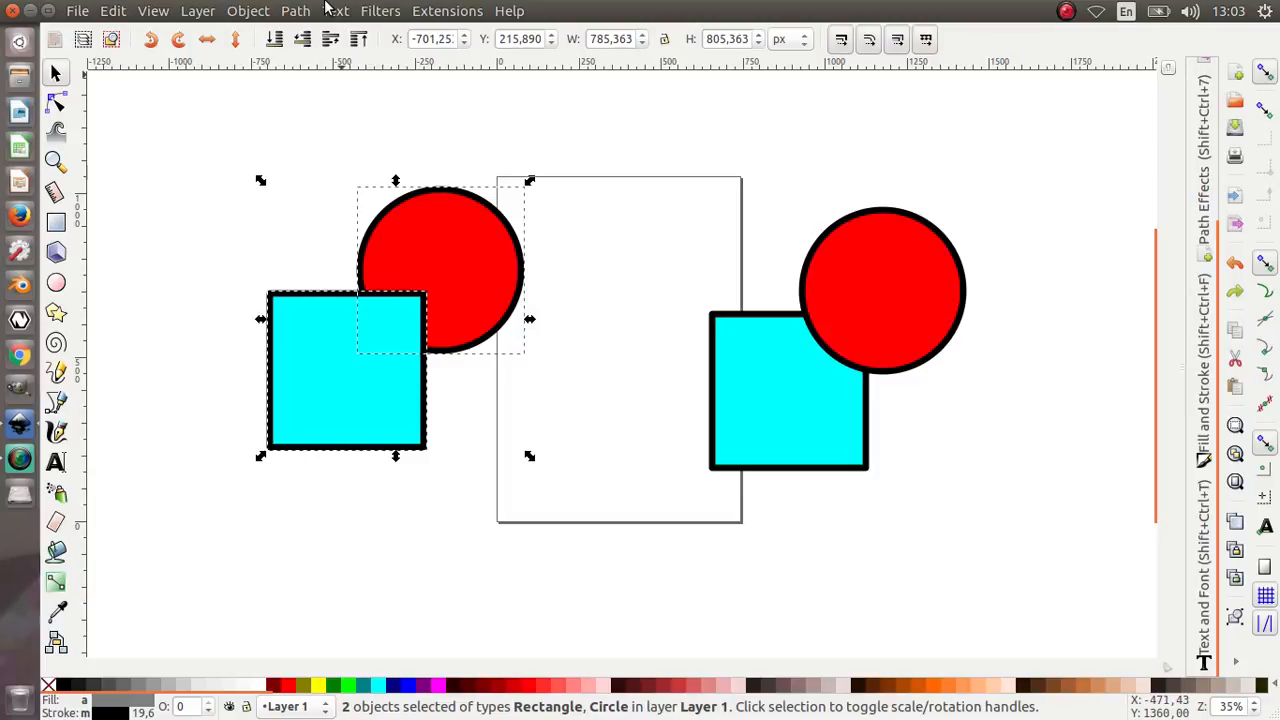
{"action": "left_click", "coordinate": [1029, 521]}
{"action": "left_click_drag", "start_coordinate": [1029, 521], "coordinate": [638, 190]}
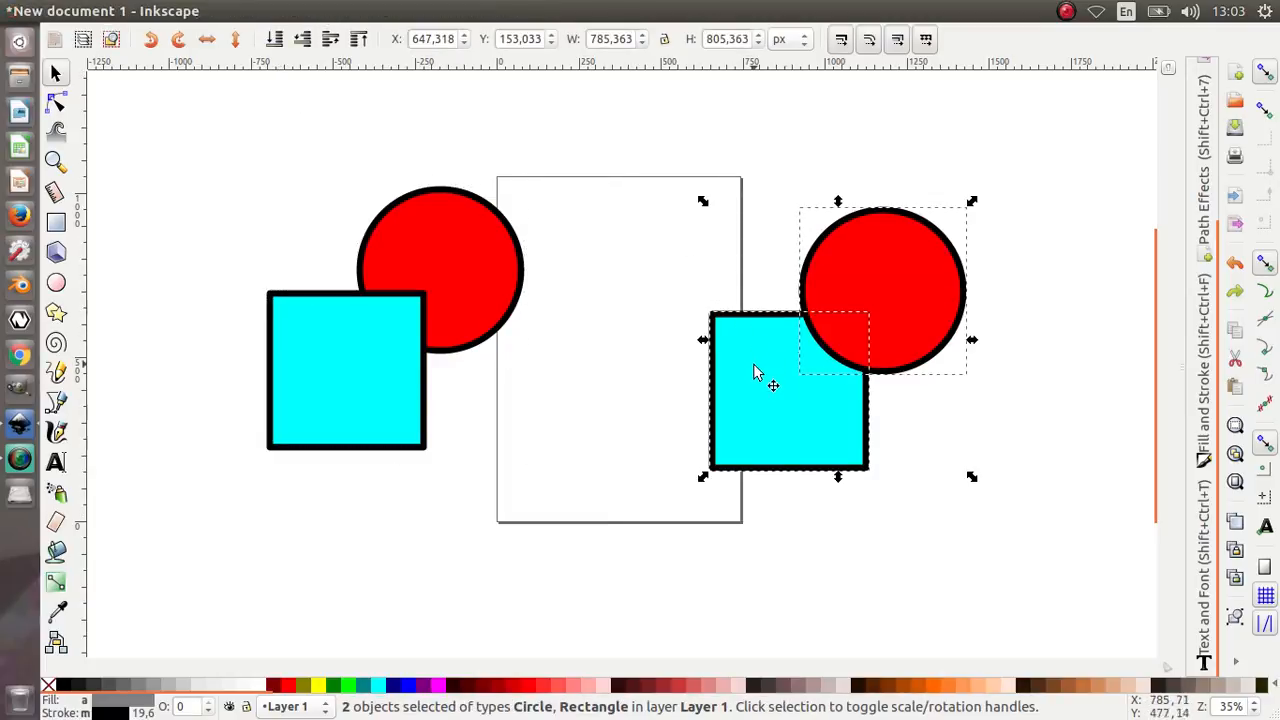
{"action": "left_click", "coordinate": [295, 11]}
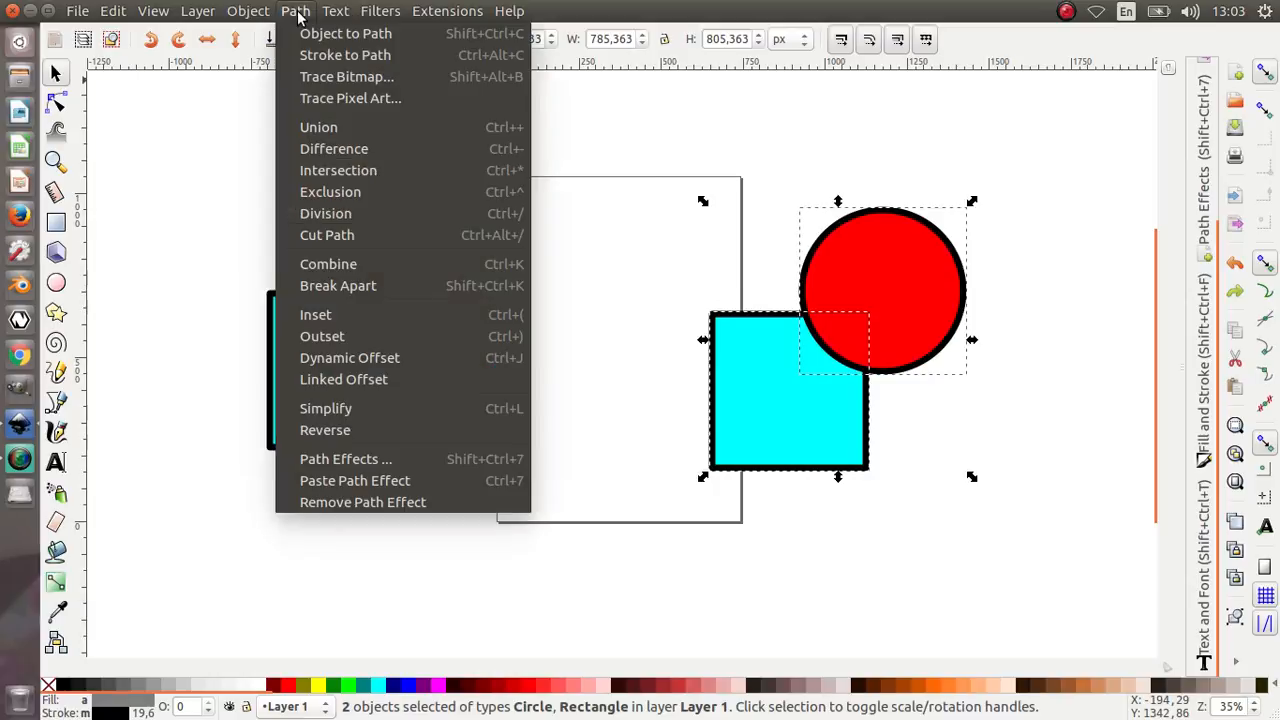
{"action": "left_click", "coordinate": [326, 170]}
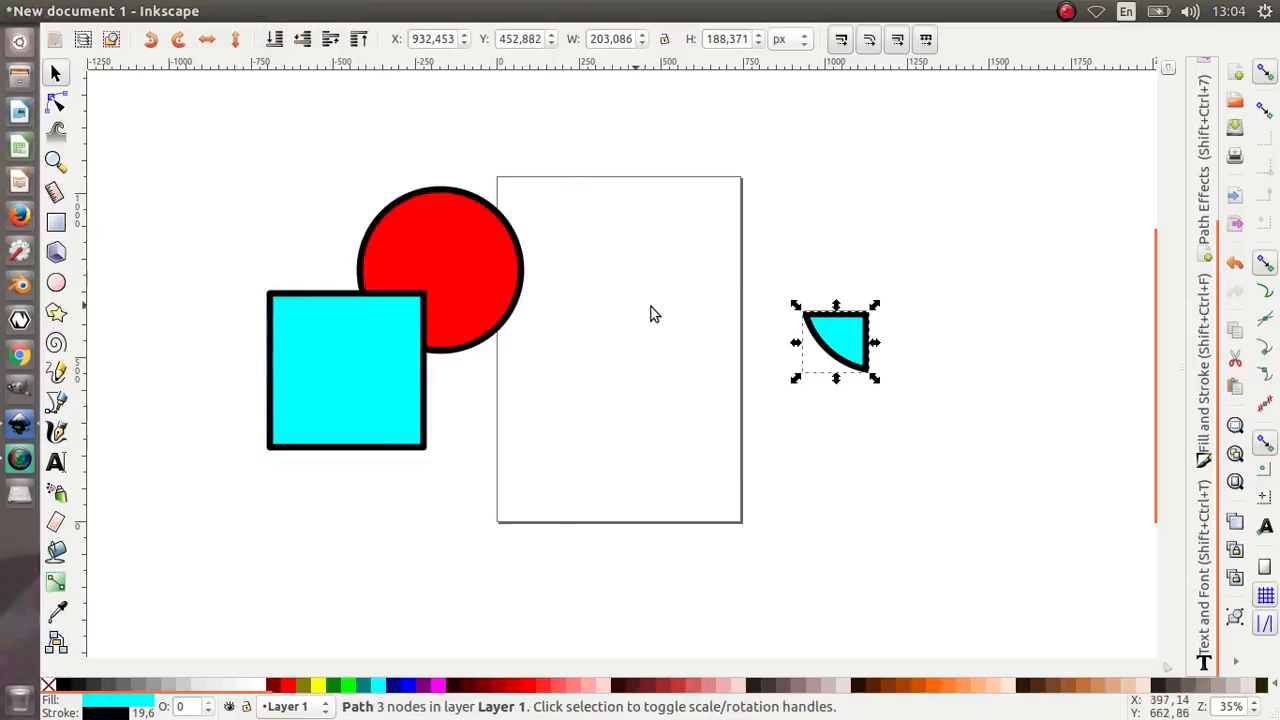
{"action": "left_click", "coordinate": [771, 354]}
{"action": "left_click", "coordinate": [838, 345]}
- Apply Intersection to the square and circle left of the page, and undo the Intersection on both pairs
{"action": "left_click_drag", "start_coordinate": [602, 508], "coordinate": [187, 121]}
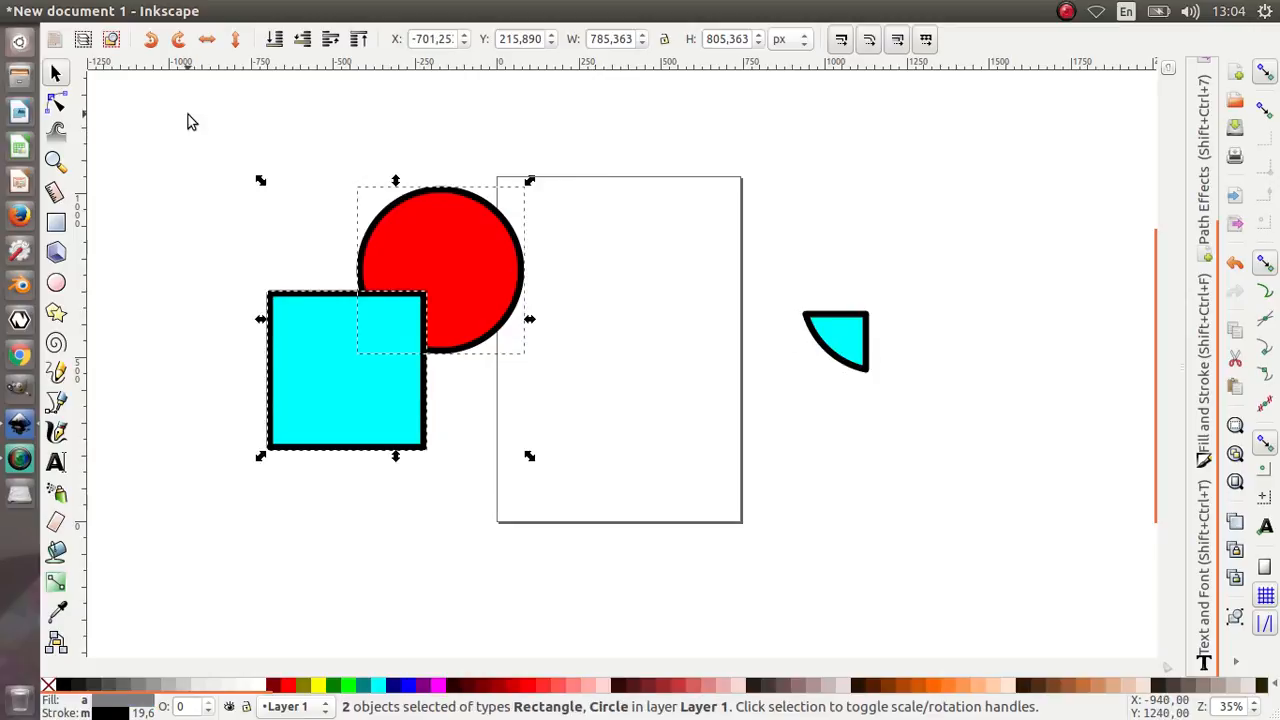
{"action": "left_click_drag", "start_coordinate": [577, 270], "coordinate": [506, 289]}
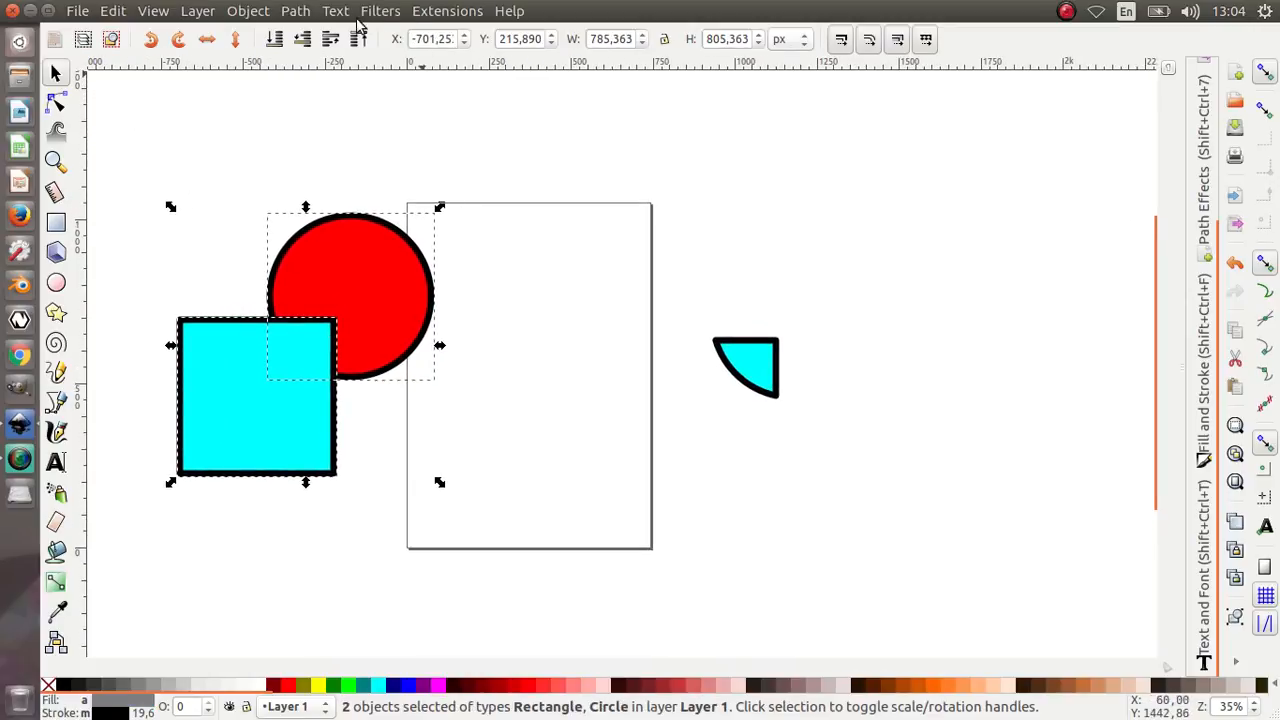
{"action": "left_click", "coordinate": [295, 11]}
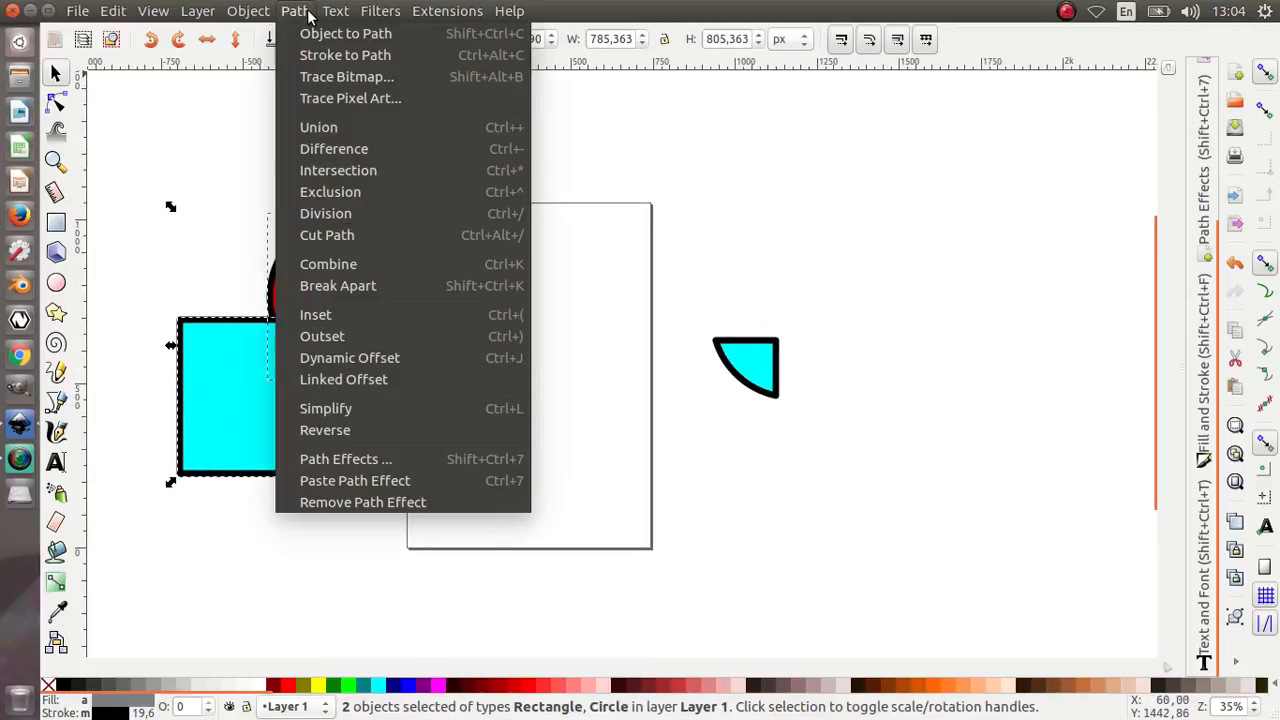
{"action": "left_click", "coordinate": [356, 172]}
{"action": "key", "text": "Escape"}
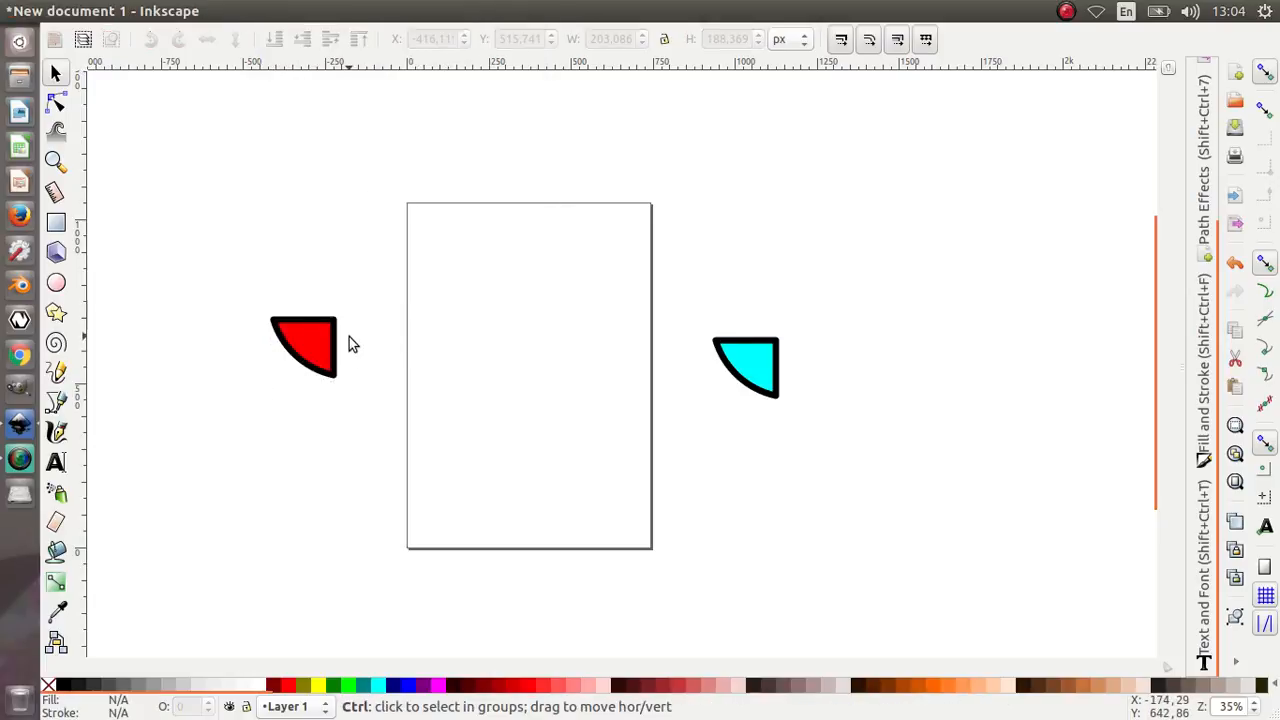
{"action": "key", "text": "ctrl+z"}
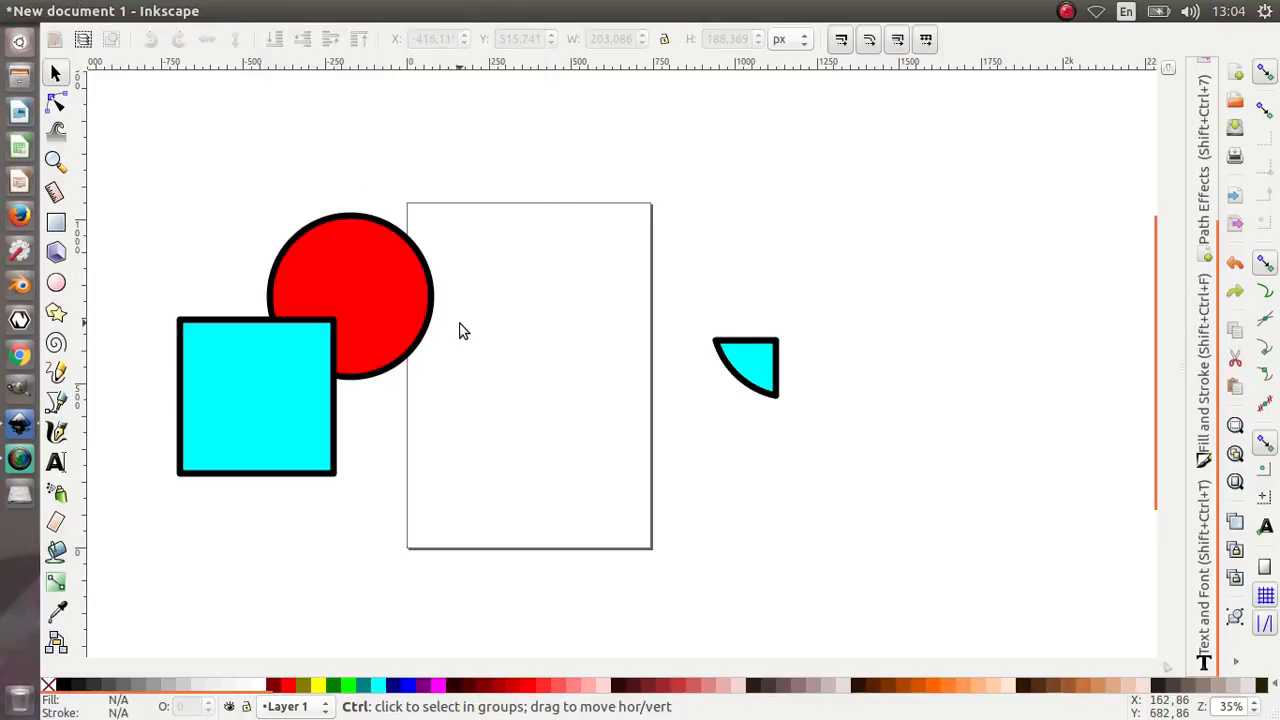
{"action": "key", "text": "ctrl+z"}
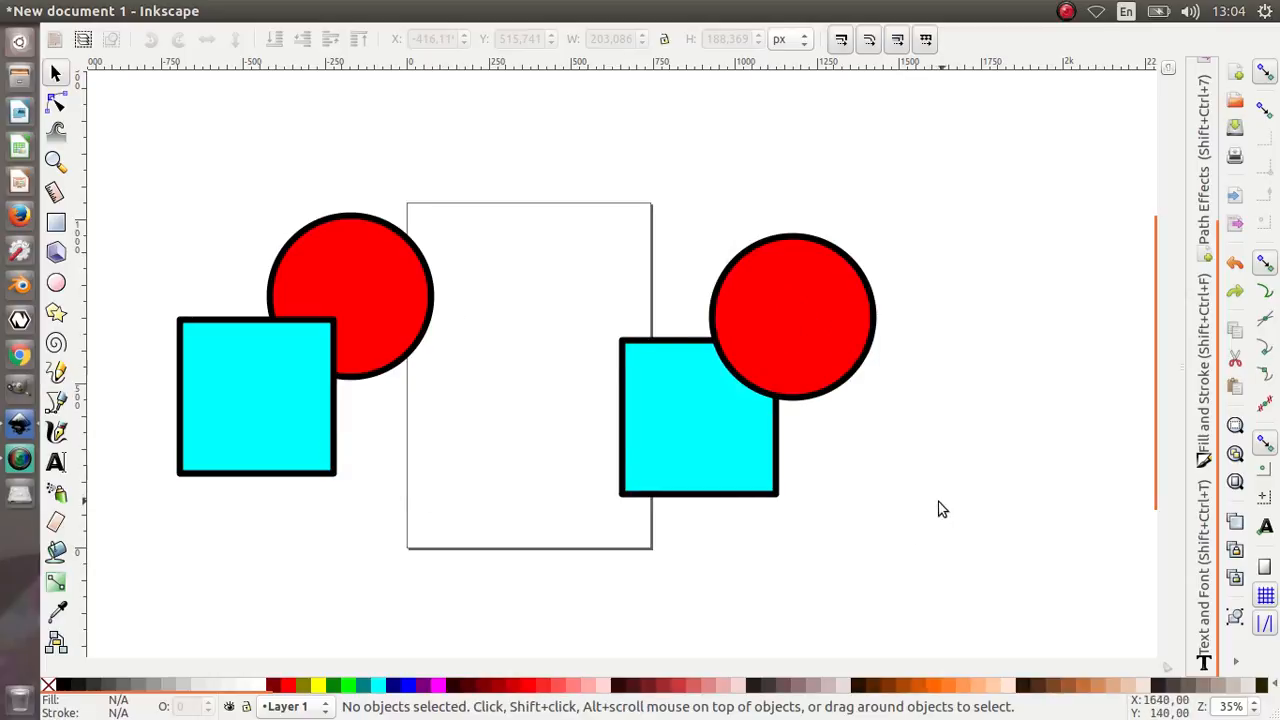
- Apply Exclusion to the red circle and cyan square at the page's right edge
{"action": "left_click_drag", "start_coordinate": [938, 510], "coordinate": [589, 197]}
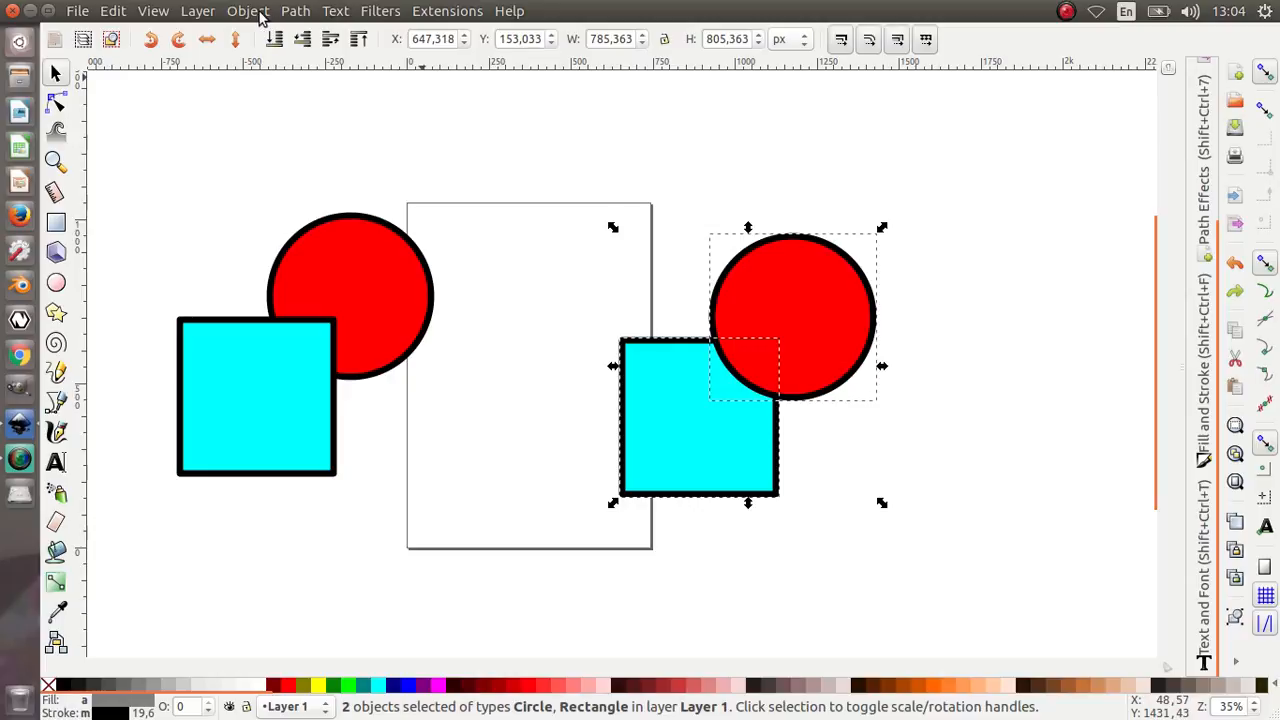
{"action": "left_click", "coordinate": [249, 11]}
{"action": "mouse_move", "coordinate": [295, 11]}
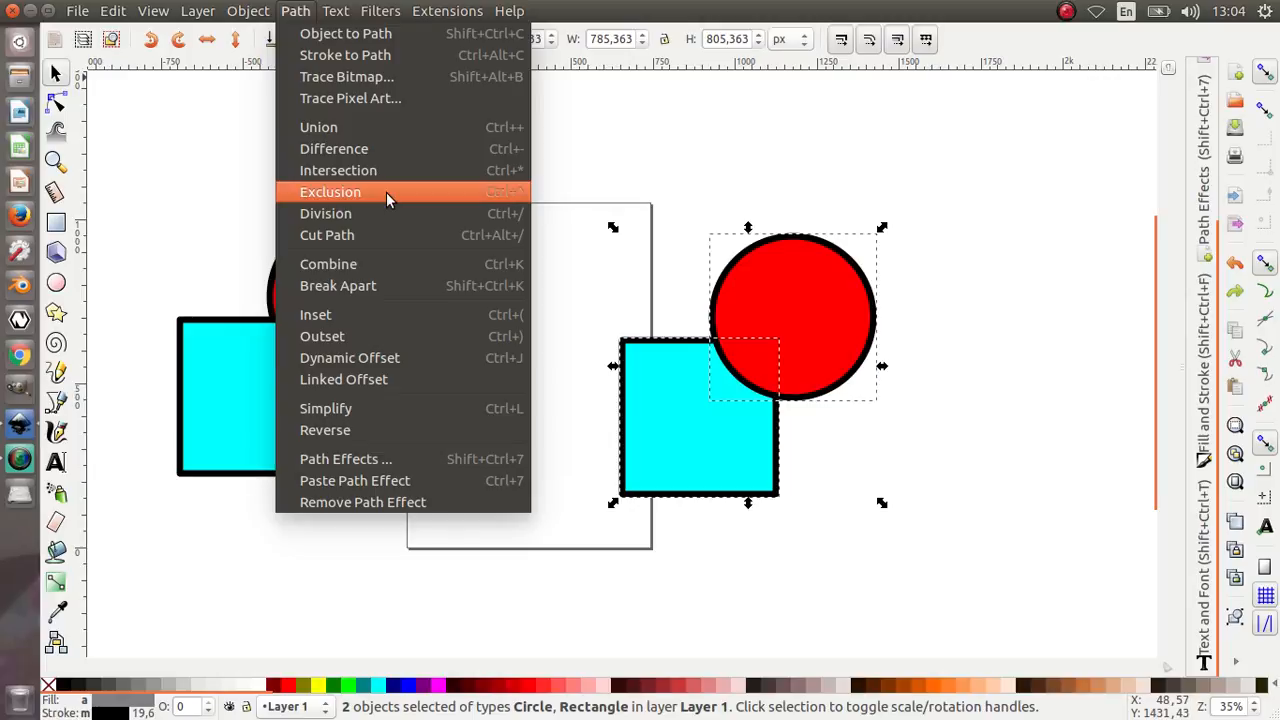
{"action": "left_click", "coordinate": [386, 192]}
{"action": "left_click", "coordinate": [970, 408]}
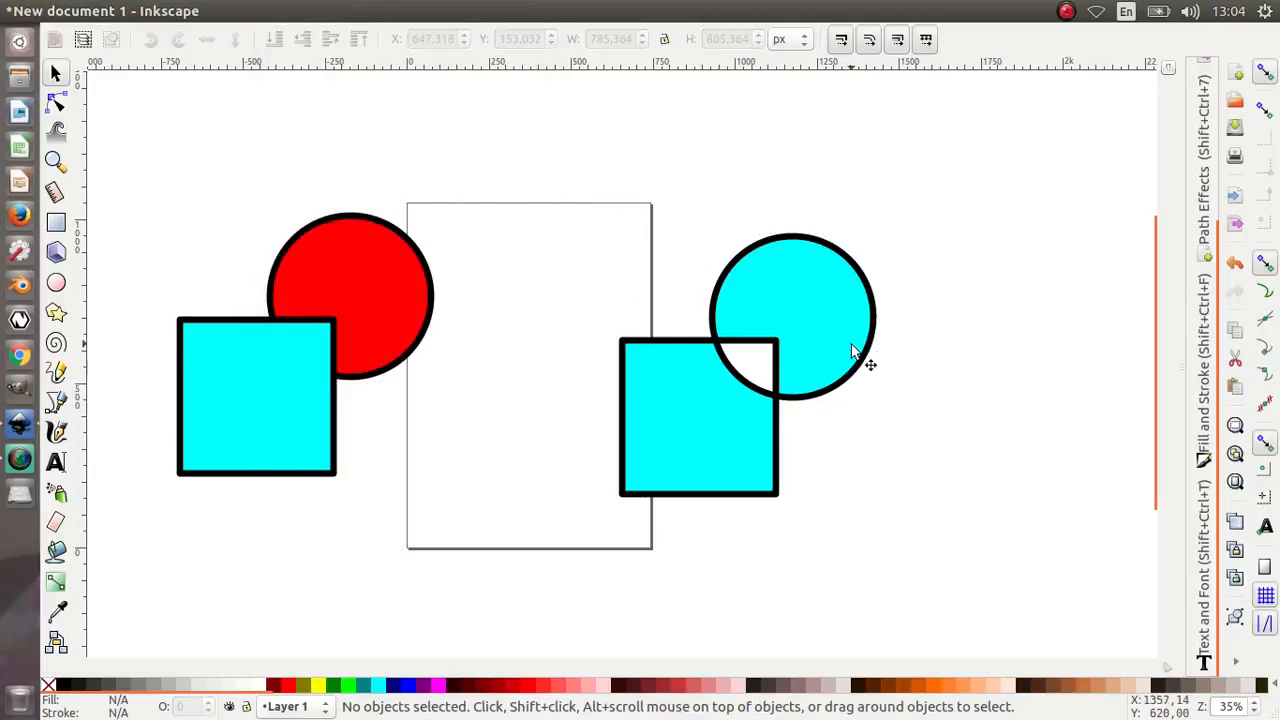
- Move the excluded circle-and-square shape fully off the page to about X 839, Y 290 px
{"action": "left_click_drag", "start_coordinate": [863, 360], "coordinate": [928, 318]}
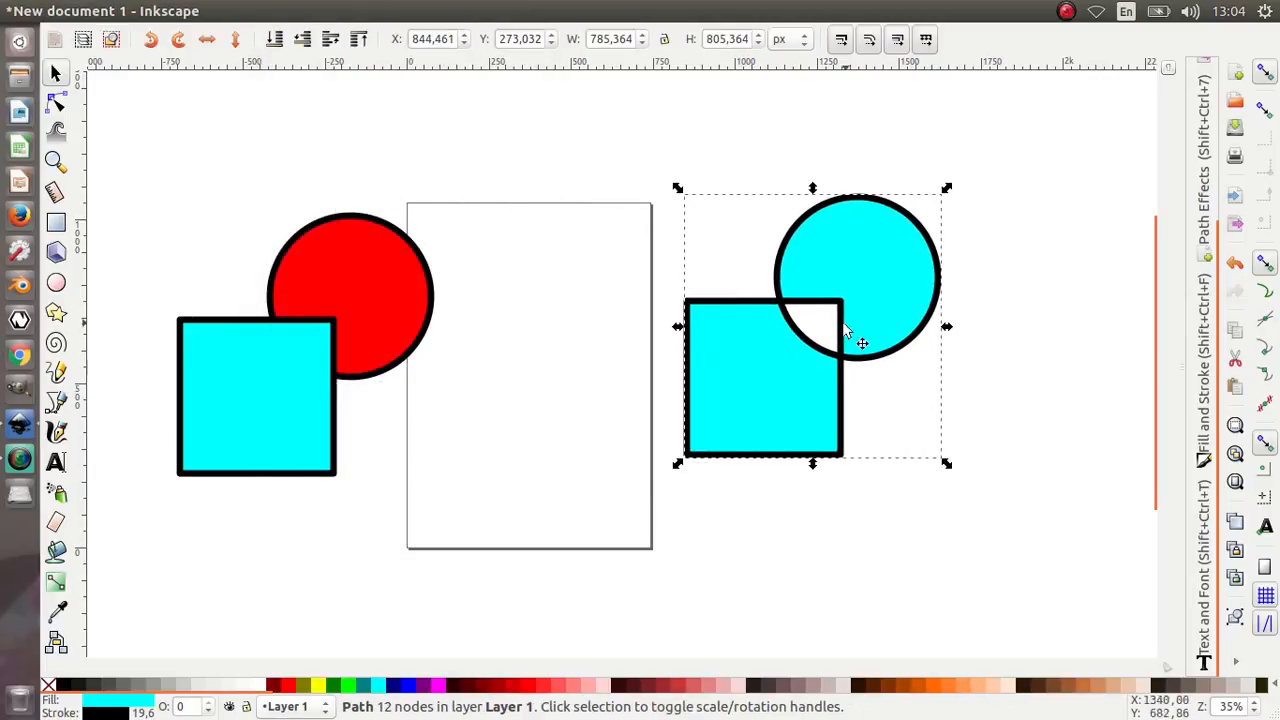
{"action": "left_click_drag", "start_coordinate": [851, 289], "coordinate": [873, 259]}
{"action": "left_click", "coordinate": [949, 258]}
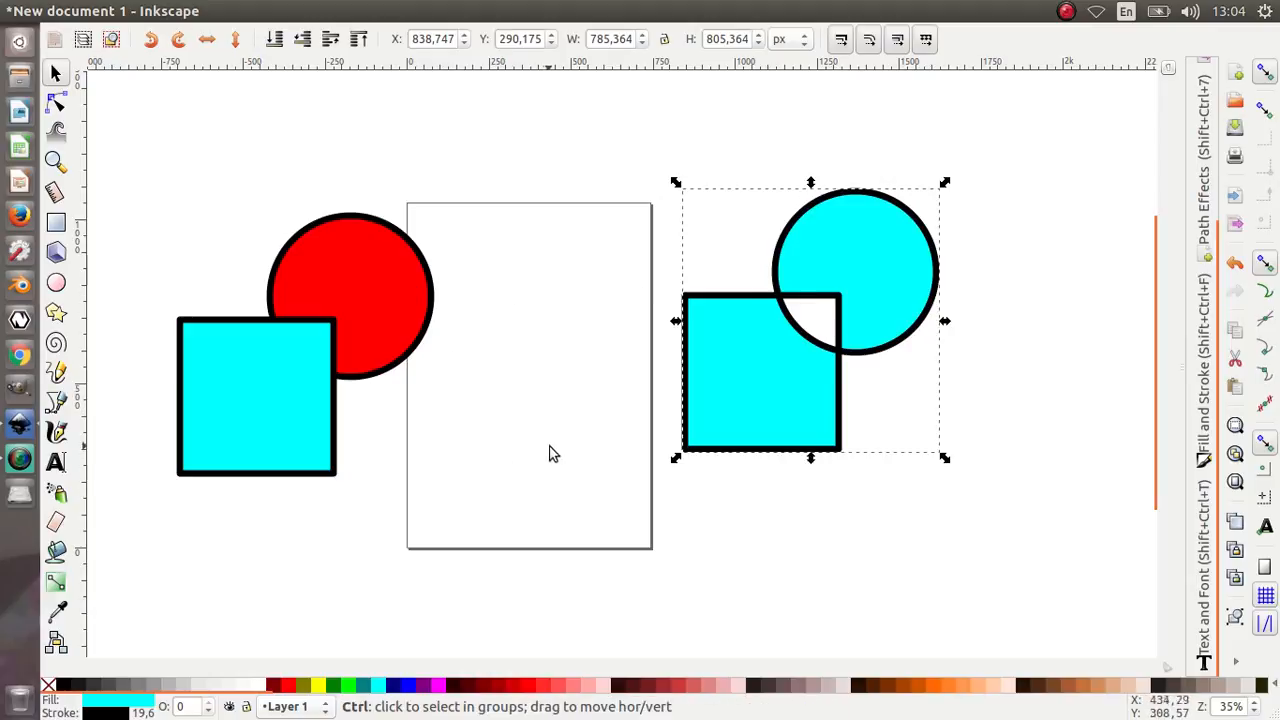
- Undo the moves of the excluded shape and the Exclusion itself
{"action": "key", "text": "ctrl+z"}
{"action": "key", "text": "ctrl+z"}
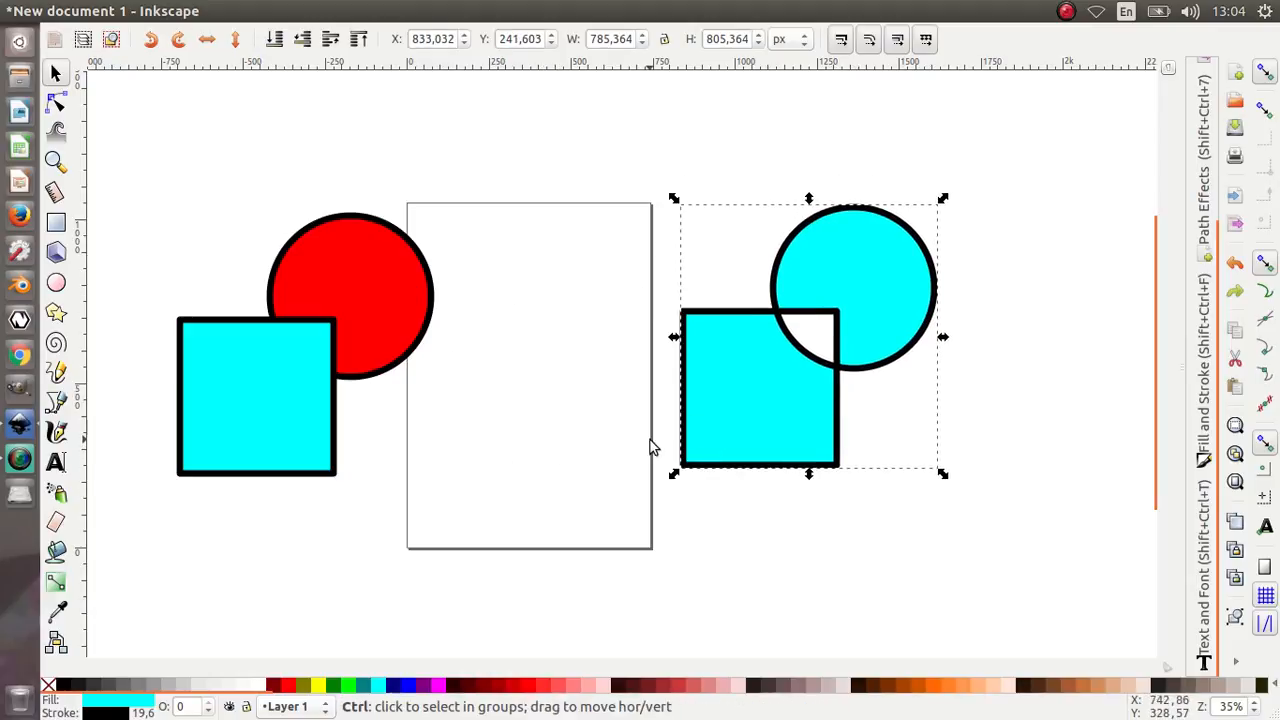
{"action": "key", "text": "ctrl+z"}
{"action": "key", "text": "ctrl+z"}
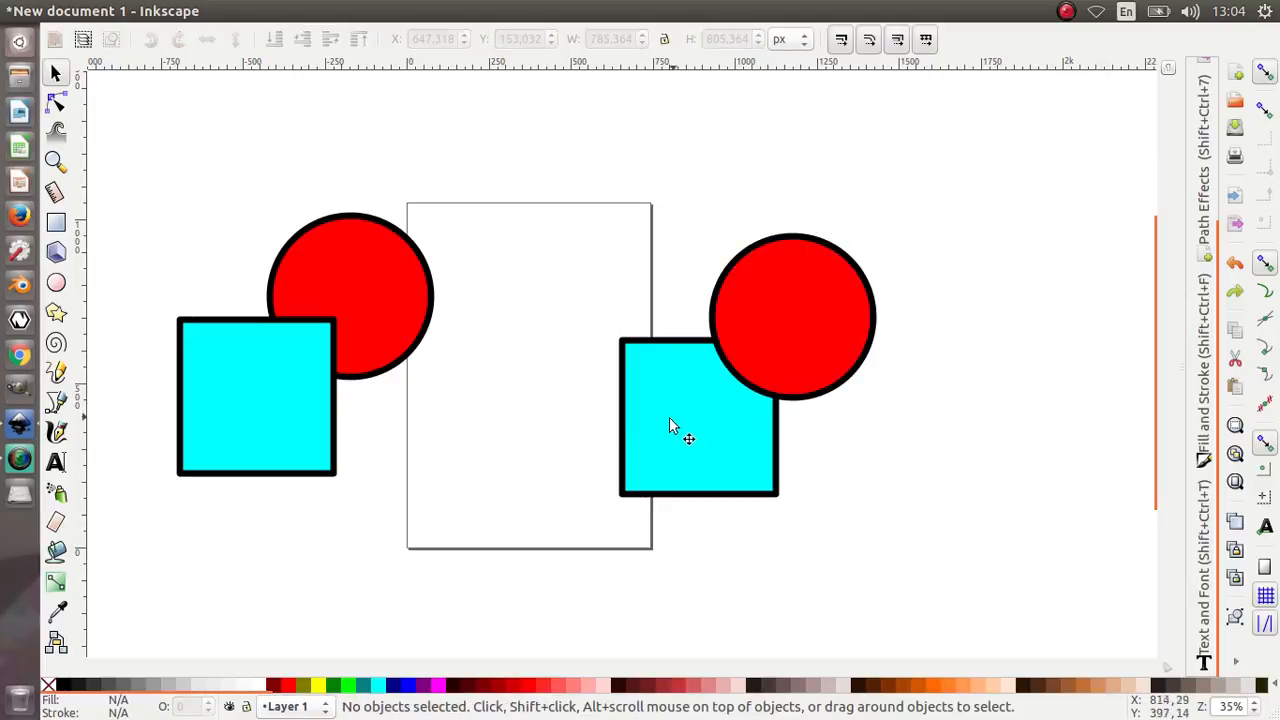
- Repeat the Exclusion on the circle and square overlapping the page's right edge
{"action": "left_click", "coordinate": [295, 11]}
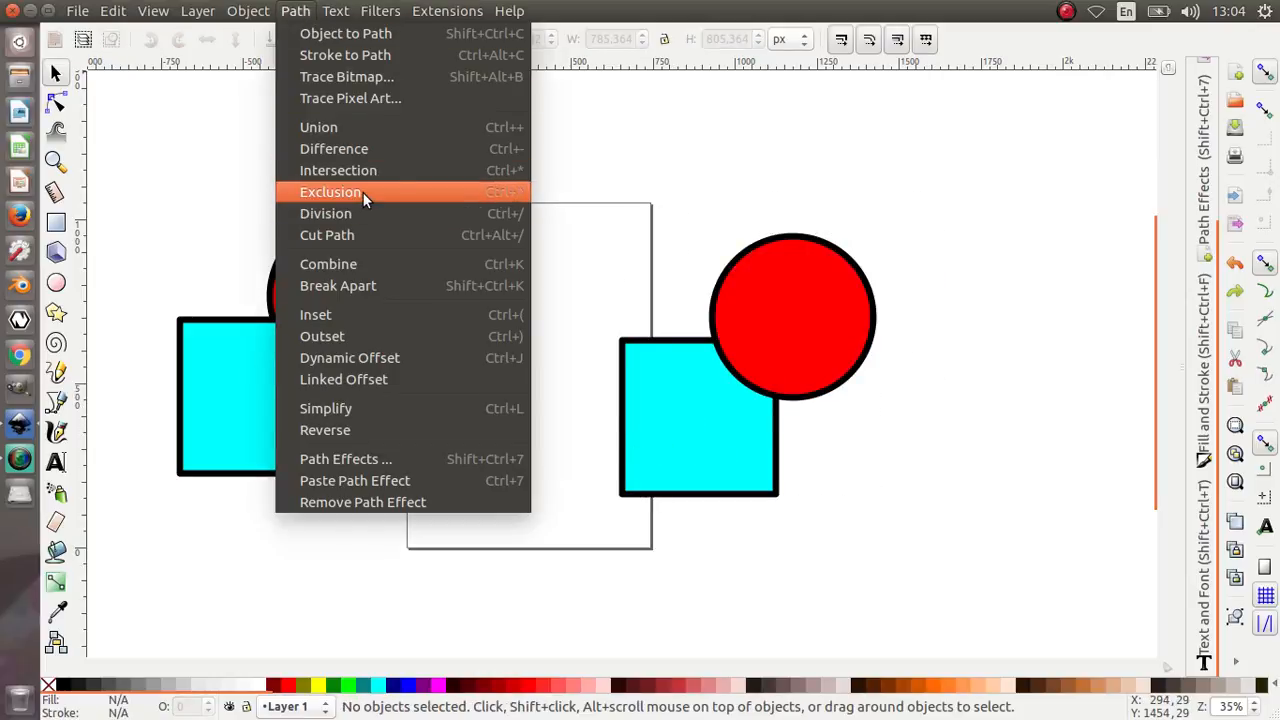
{"action": "left_click", "coordinate": [880, 412]}
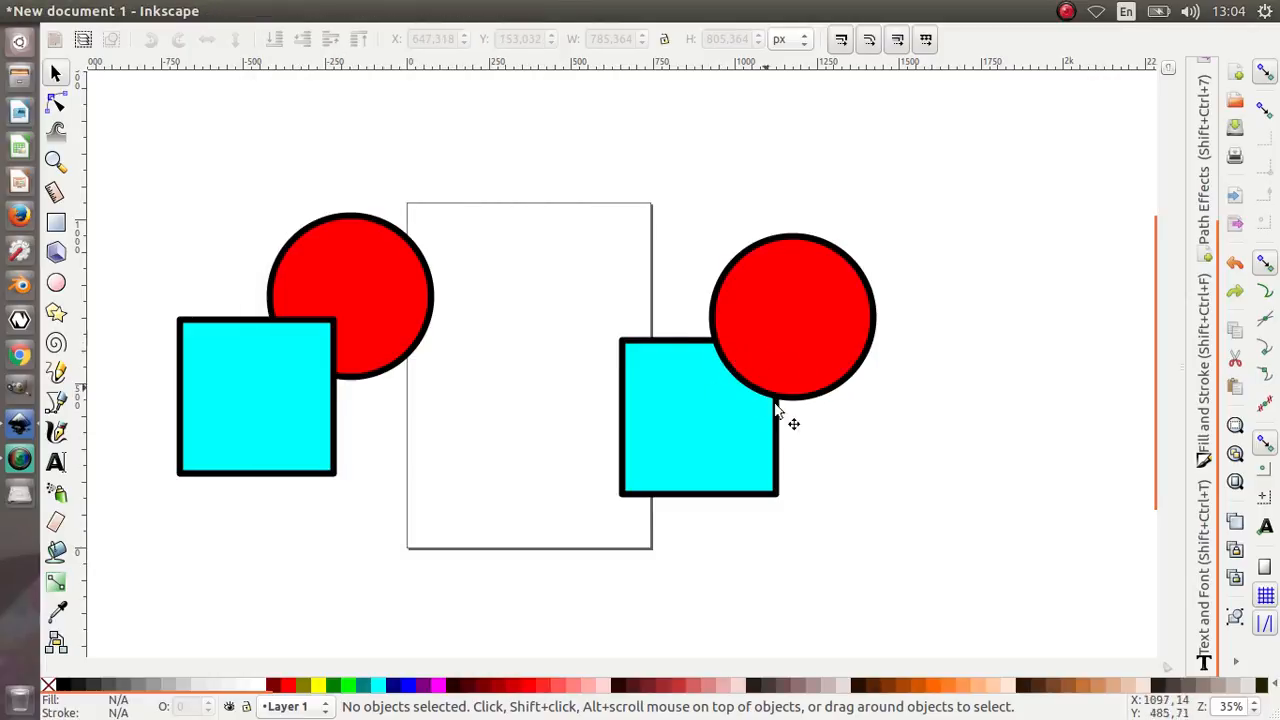
{"action": "left_click_drag", "start_coordinate": [925, 540], "coordinate": [511, 194]}
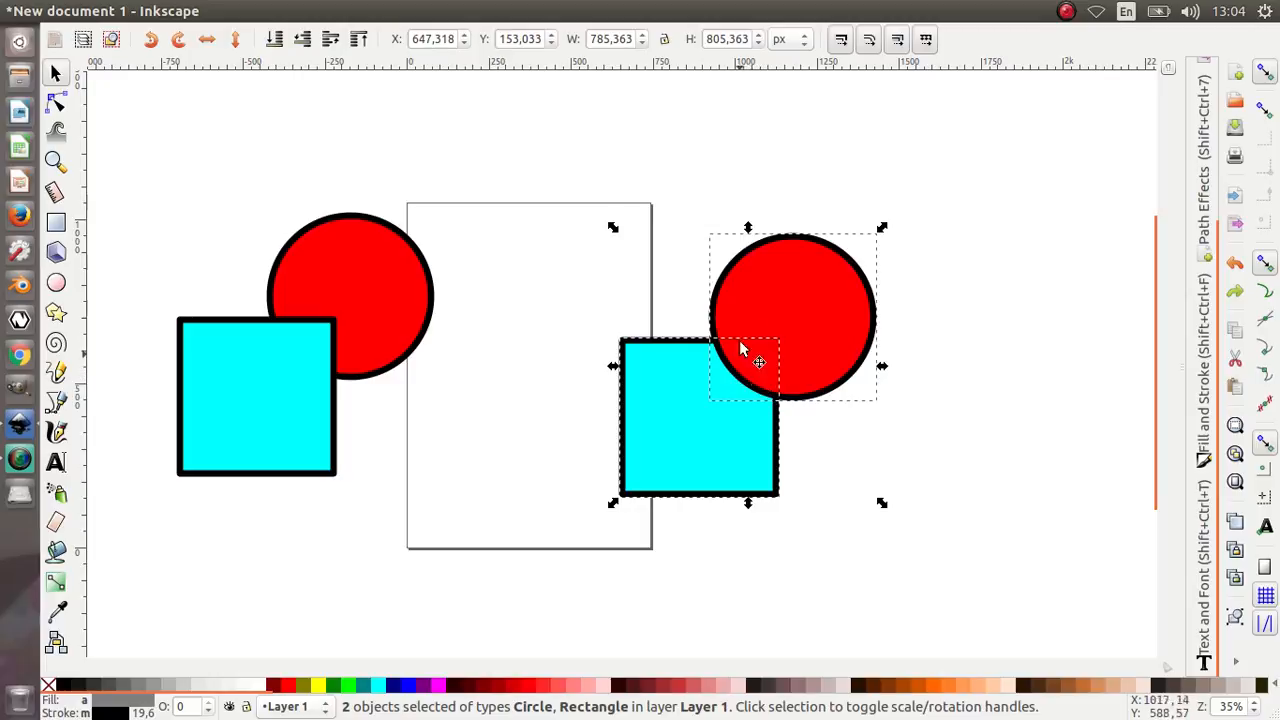
{"action": "left_click", "coordinate": [296, 12]}
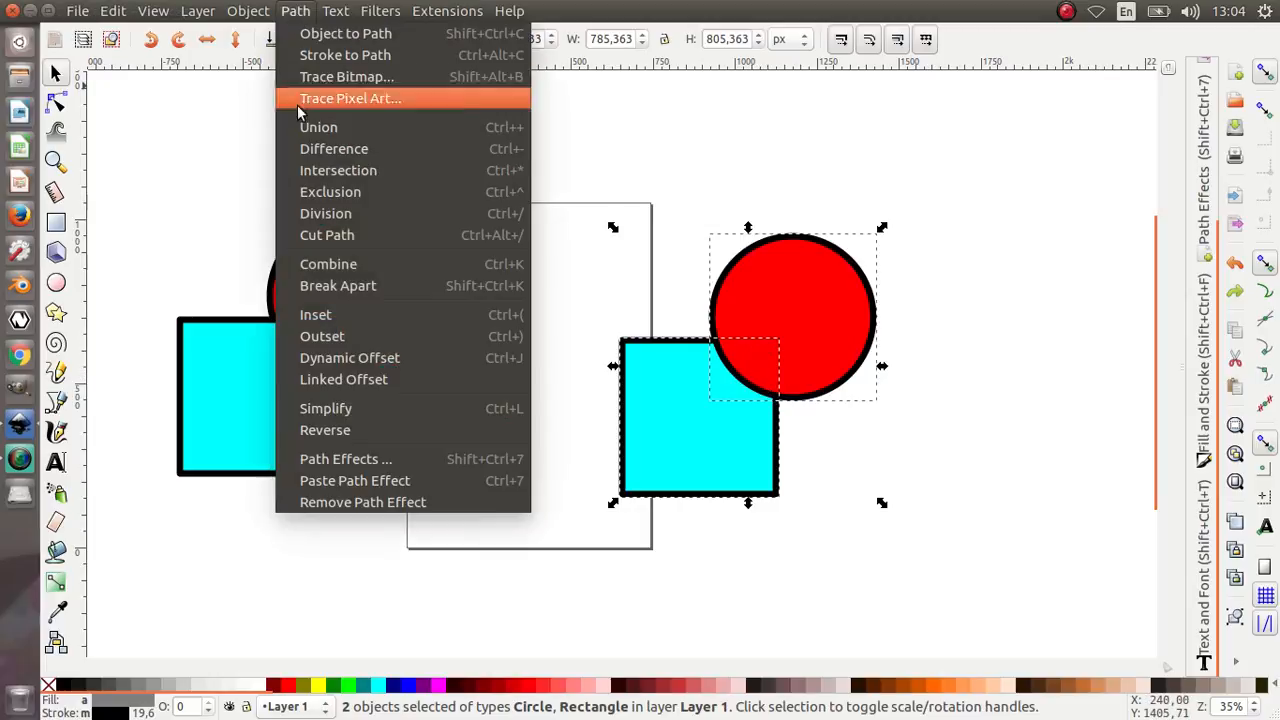
{"action": "left_click", "coordinate": [328, 195]}
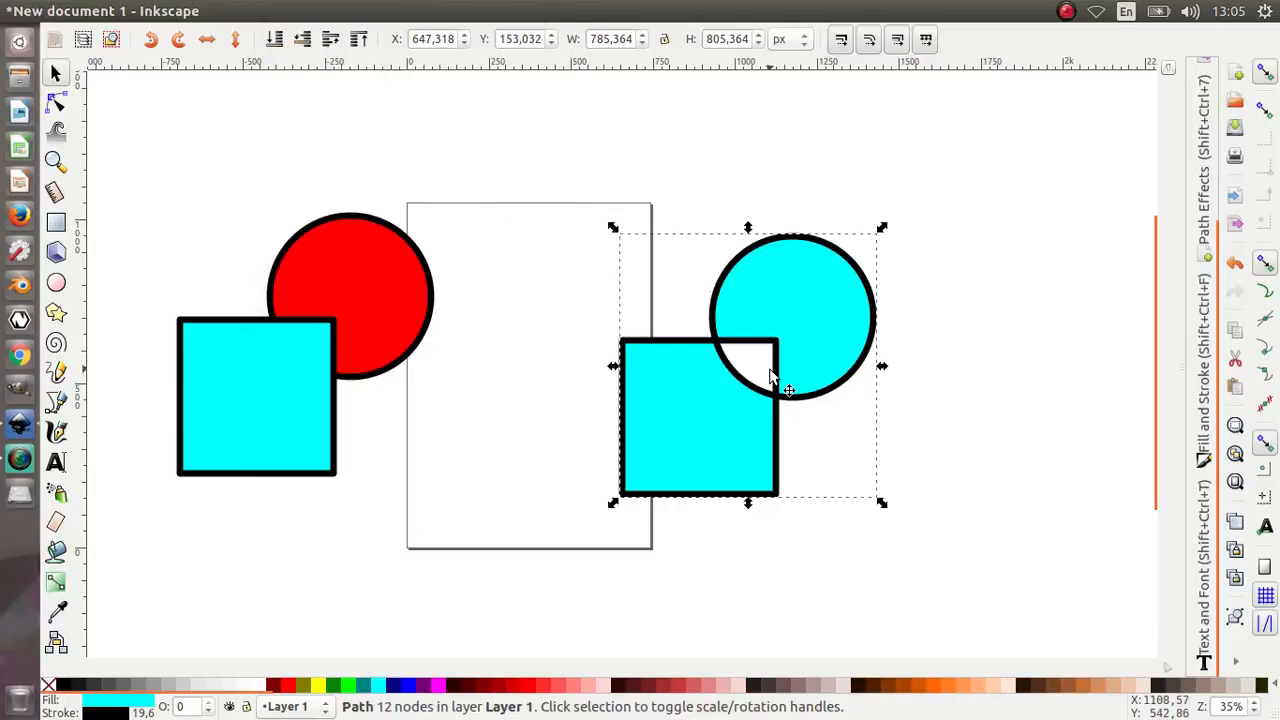
{"action": "left_click", "coordinate": [303, 11]}
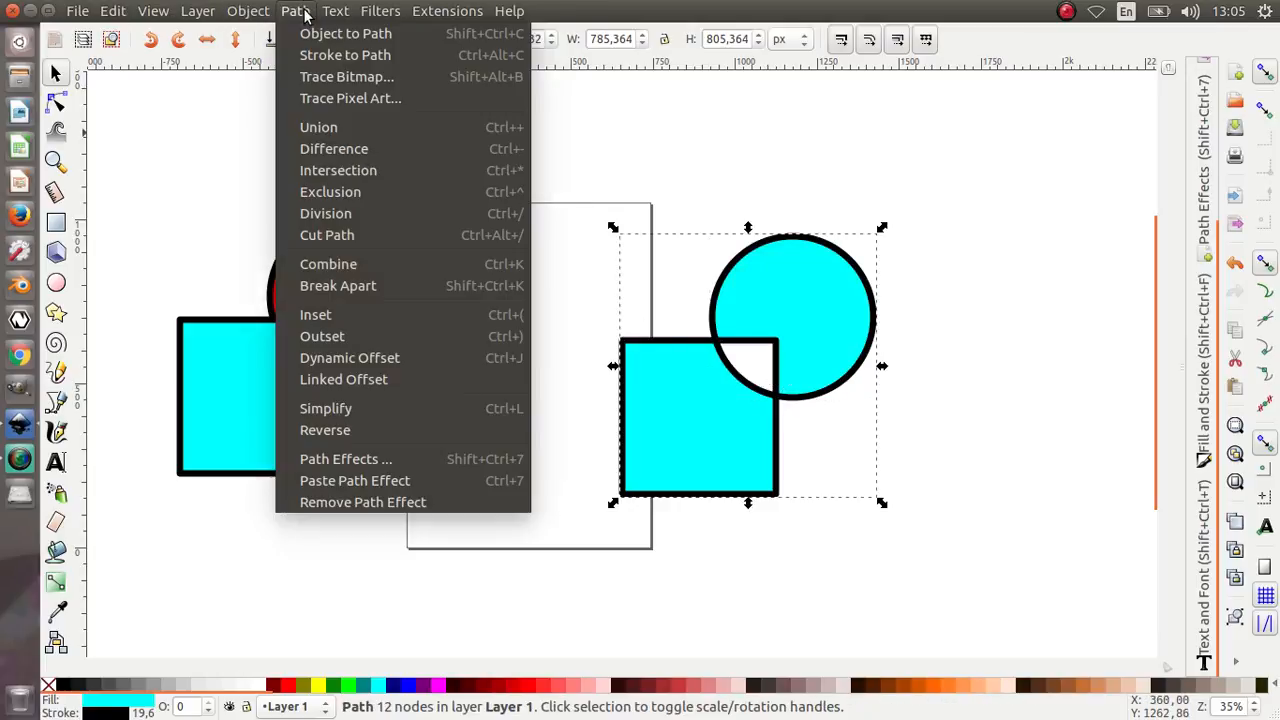
{"action": "left_click", "coordinate": [907, 230]}
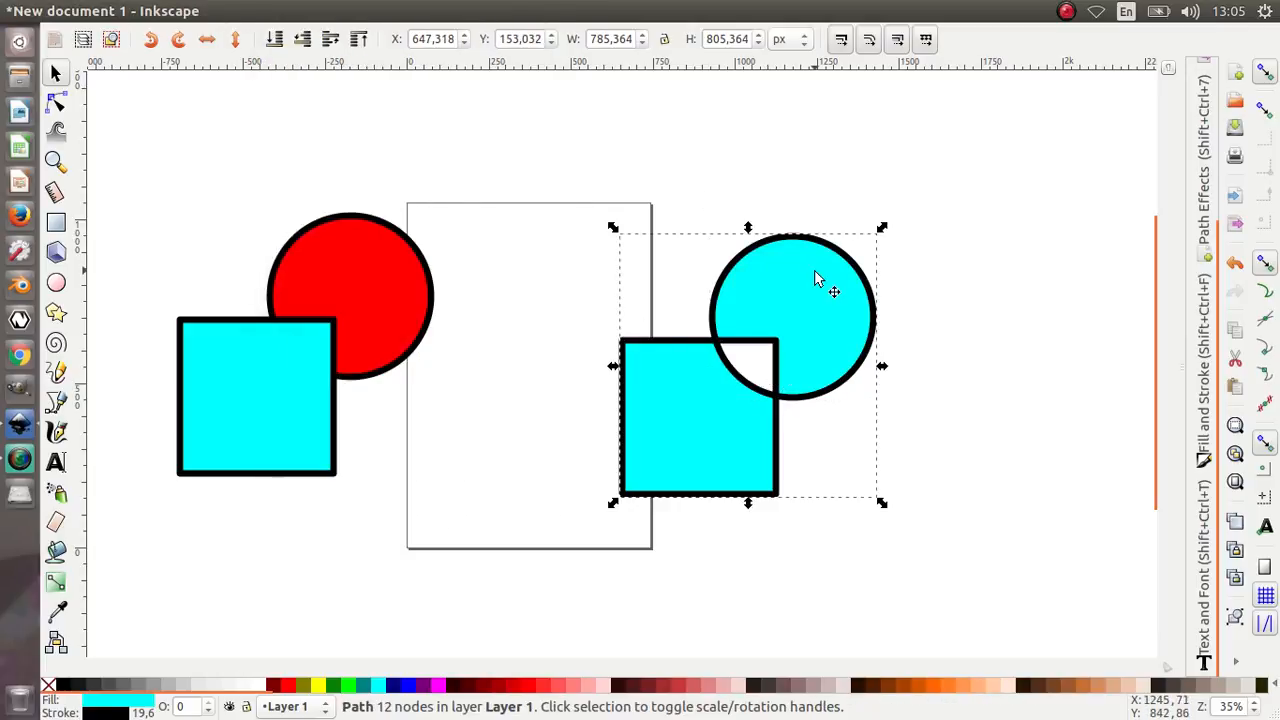
- Move the combined exclusion shape clear of the page to about X 827, Y 270 px
{"action": "left_click", "coordinate": [913, 285]}
{"action": "left_click_drag", "start_coordinate": [784, 302], "coordinate": [905, 245]}
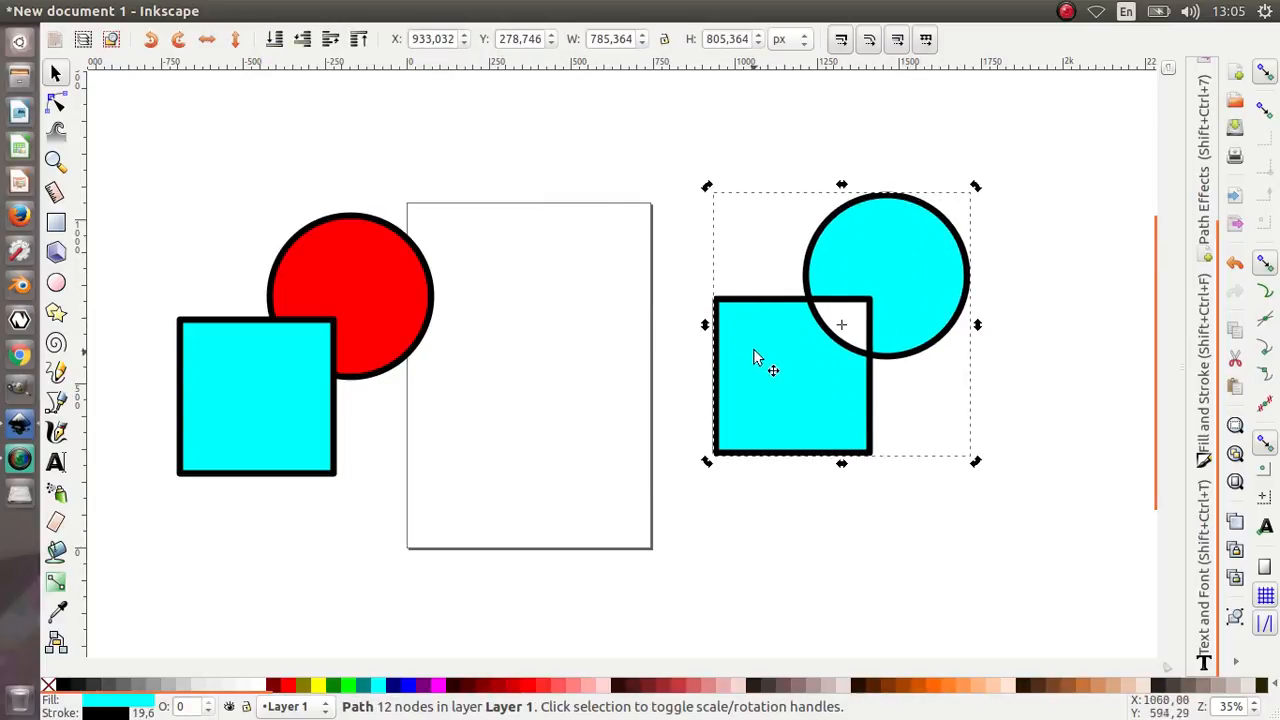
{"action": "left_click_drag", "start_coordinate": [916, 262], "coordinate": [895, 244]}
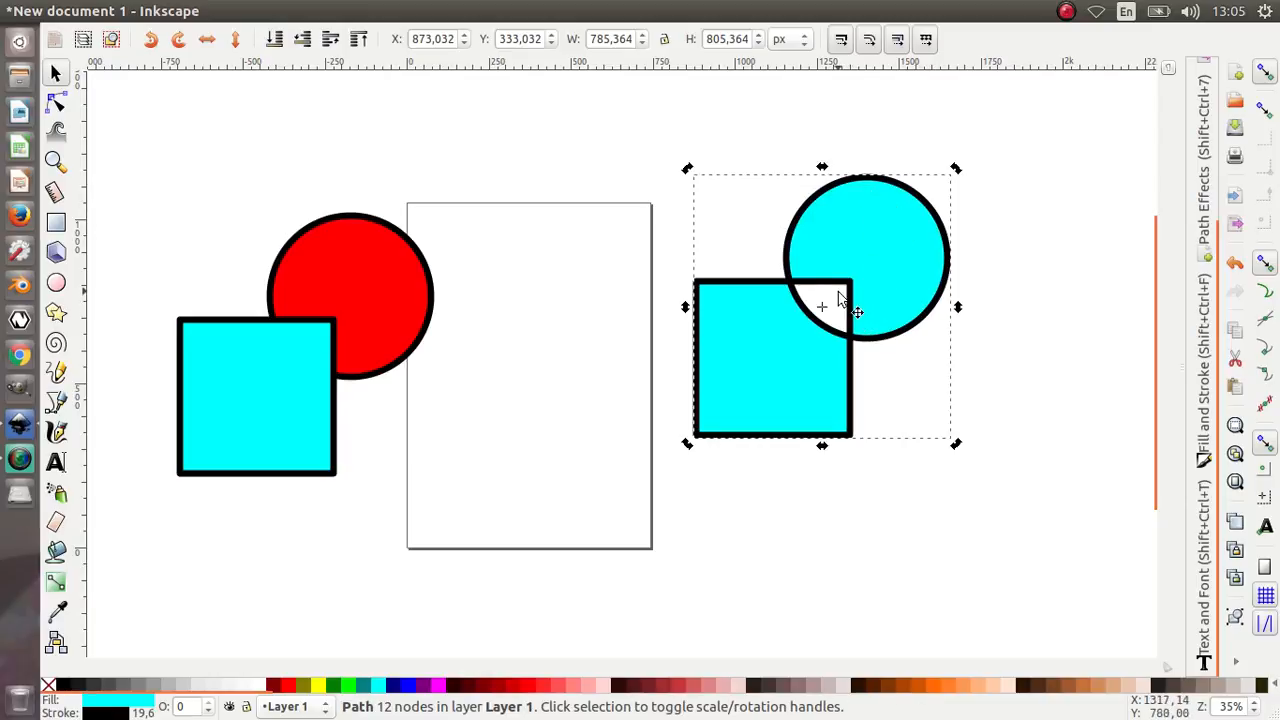
{"action": "left_click", "coordinate": [1032, 299]}
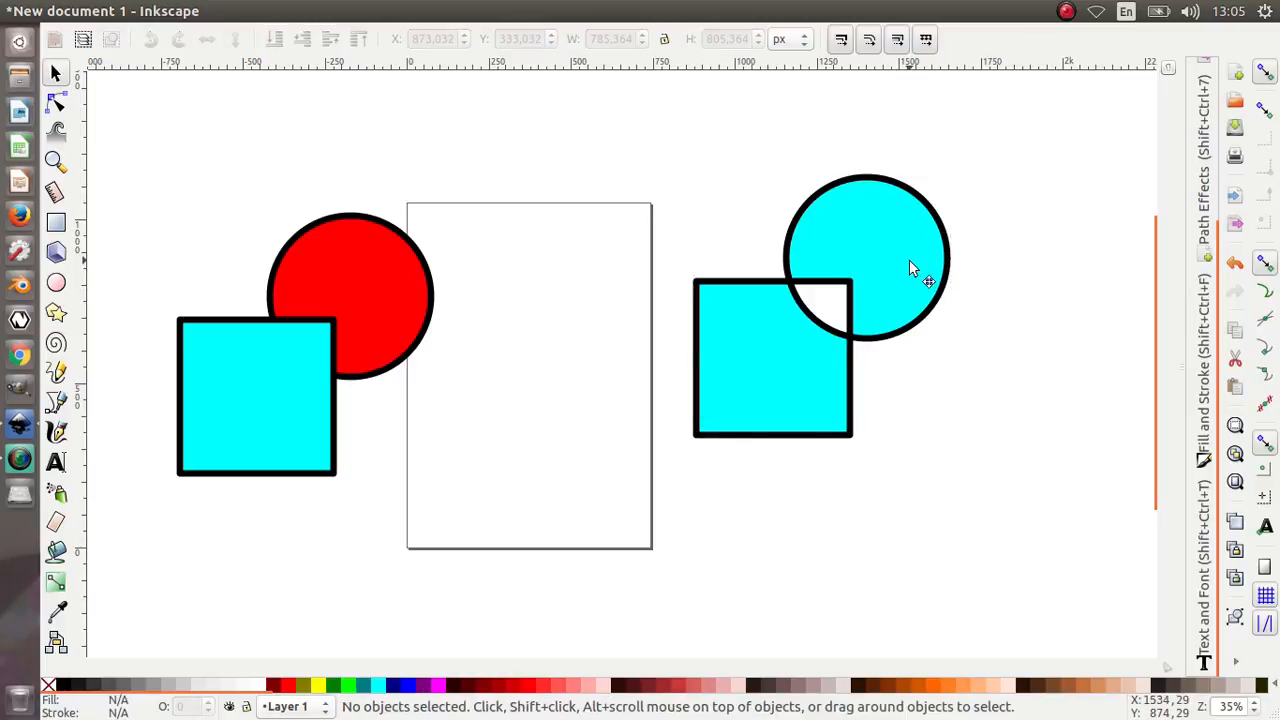
{"action": "mouse_move", "coordinate": [782, 337]}
{"action": "left_mouse_down"}
{"action": "mouse_move", "coordinate": [800, 382]}
{"action": "mouse_move", "coordinate": [768, 357]}
{"action": "left_mouse_up"}
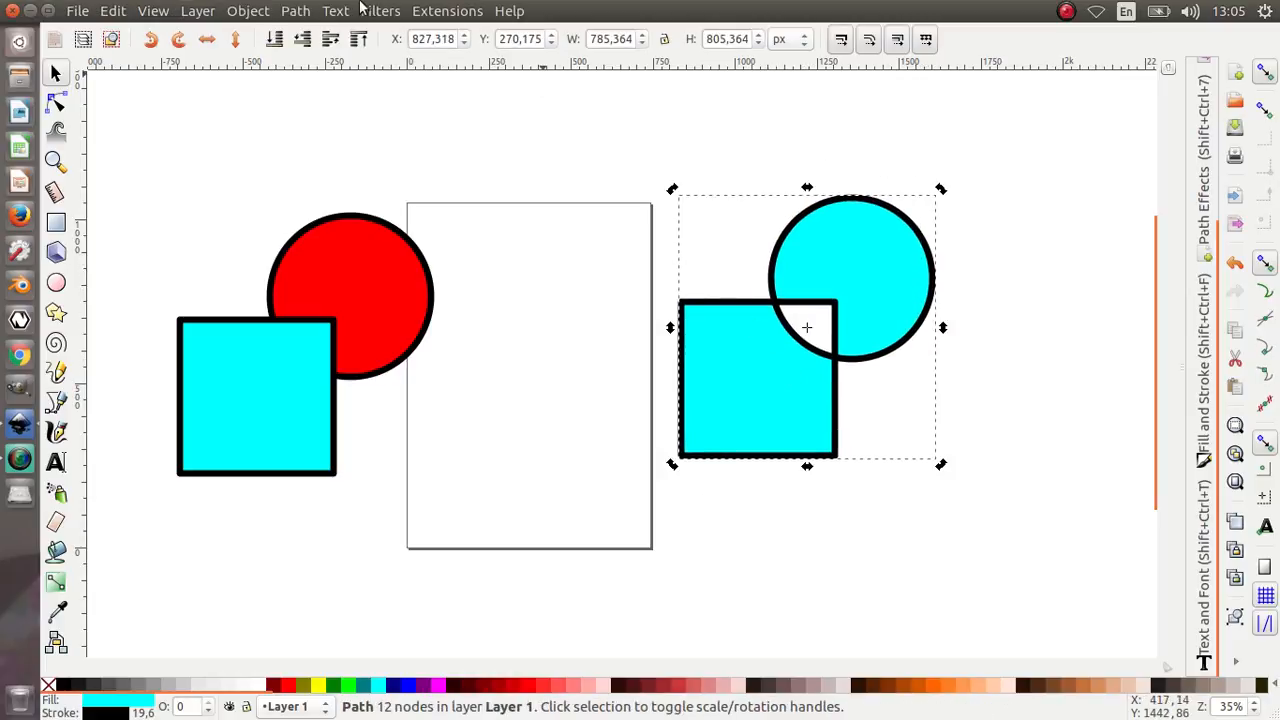
- Break apart the exclusion shape and move the notched circle and the notched square separately
{"action": "left_click", "coordinate": [295, 11]}
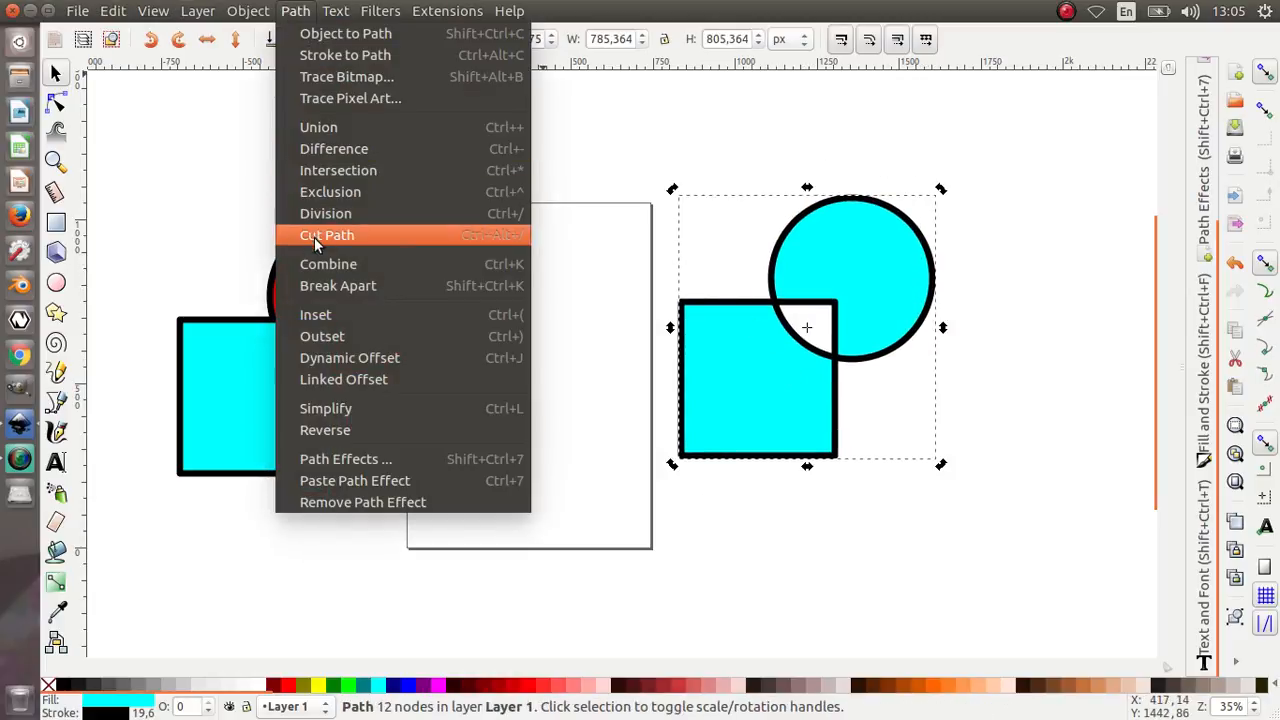
{"action": "left_click", "coordinate": [338, 288]}
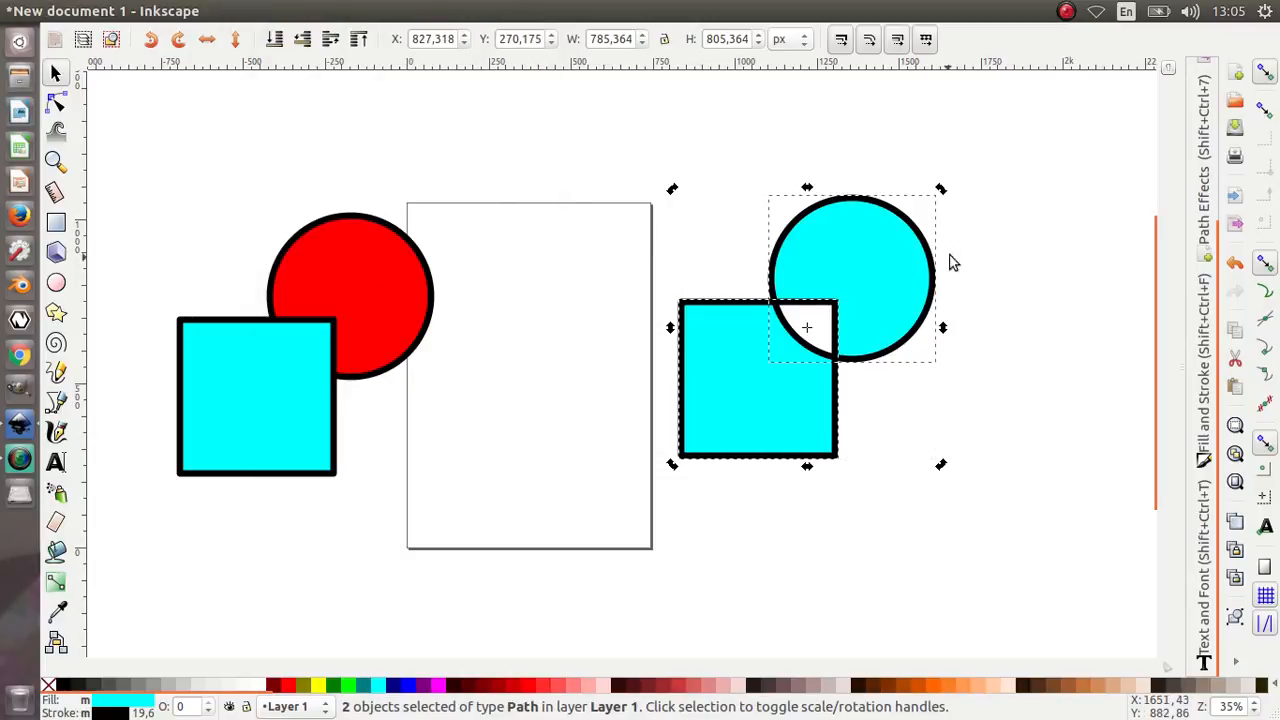
{"action": "left_click", "coordinate": [777, 137]}
{"action": "left_click", "coordinate": [950, 237]}
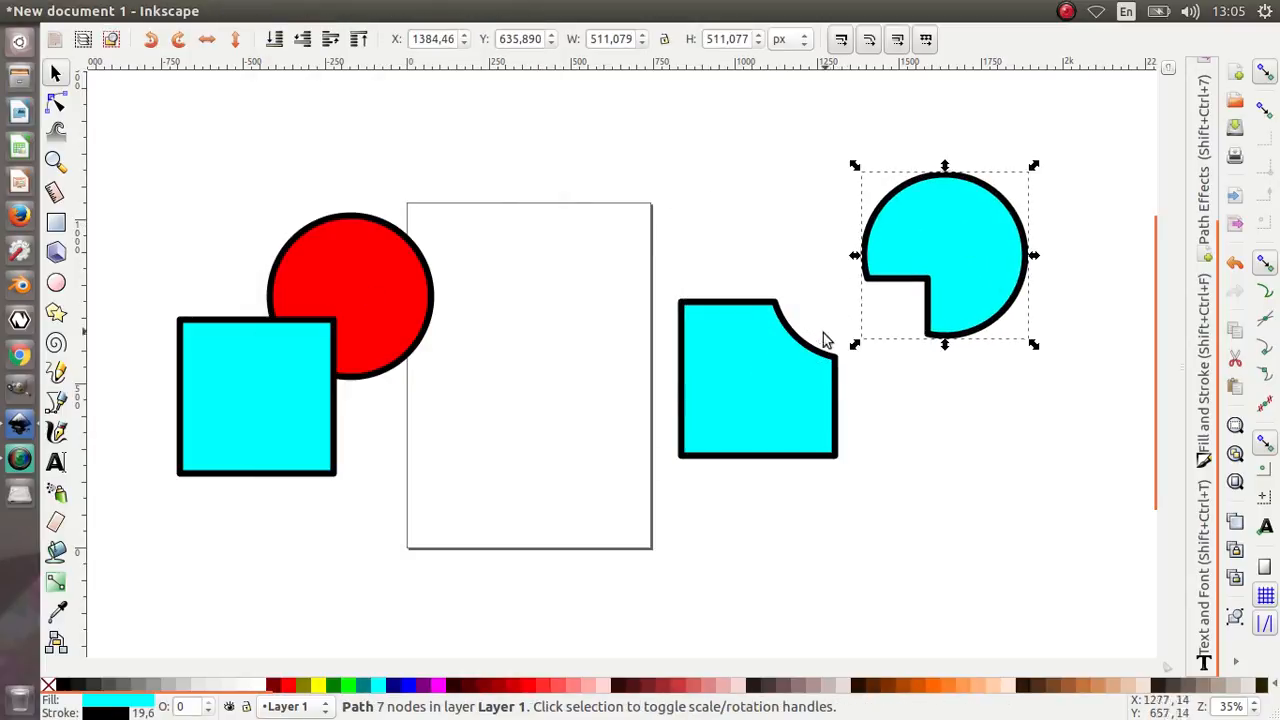
{"action": "left_click_drag", "start_coordinate": [810, 357], "coordinate": [830, 415]}
{"action": "left_click_drag", "start_coordinate": [958, 266], "coordinate": [890, 330]}
- Undo the piece moves, the Break Apart and the Exclusion to restore the original circle and square
{"action": "key", "text": "ctrl+z"}
{"action": "key", "text": "ctrl+z"}
{"action": "key", "text": "ctrl+z"}
{"action": "key", "text": "ctrl+z"}
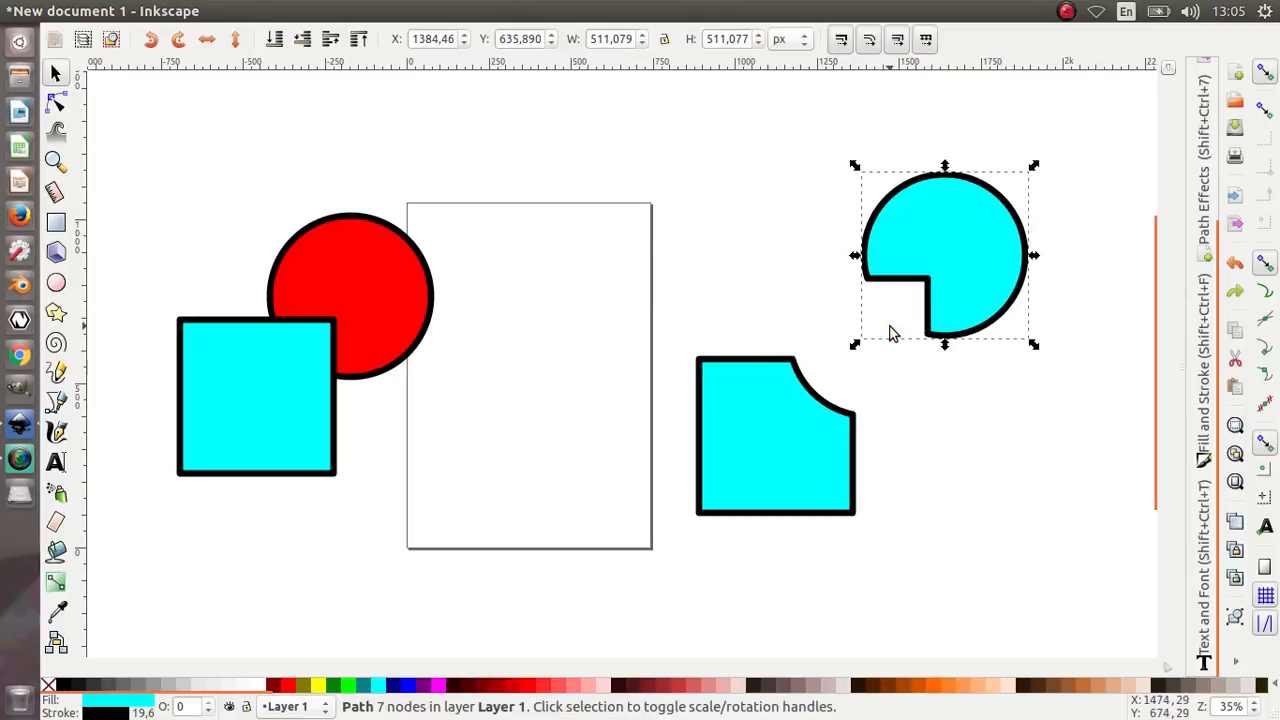
{"action": "key", "text": "ctrl+z"}
{"action": "key", "text": "ctrl+z"}
{"action": "key", "text": "ctrl+z"}
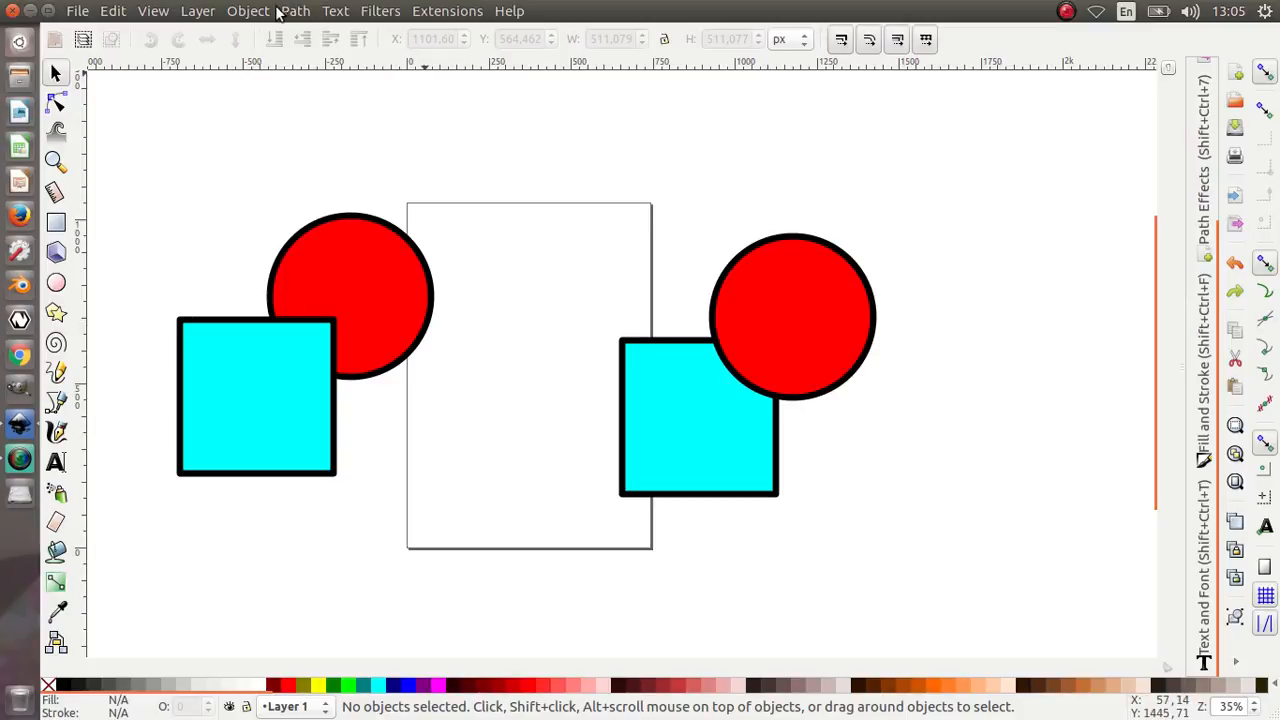
- Try Division on the circle and square overlapping the page's right edge, and undo it
{"action": "left_click", "coordinate": [284, 10]}
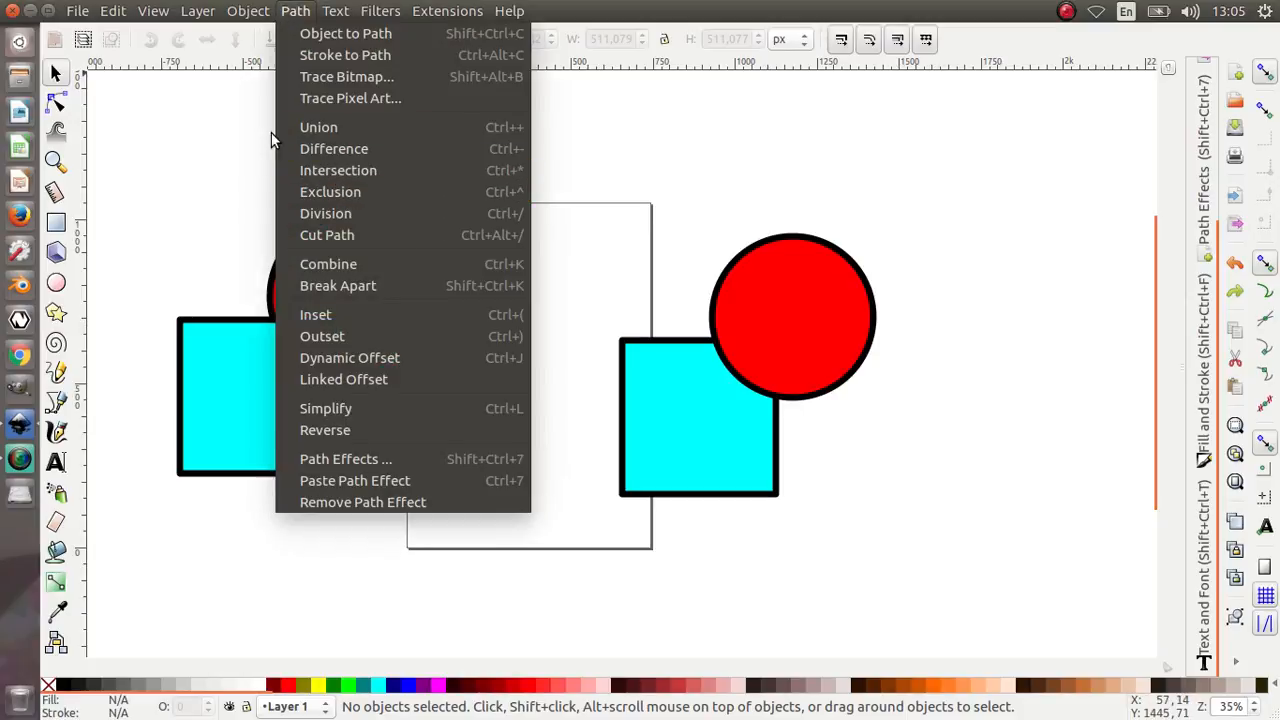
{"action": "left_click", "coordinate": [651, 238]}
{"action": "left_click_drag", "start_coordinate": [963, 523], "coordinate": [557, 150]}
{"action": "left_click", "coordinate": [296, 11]}
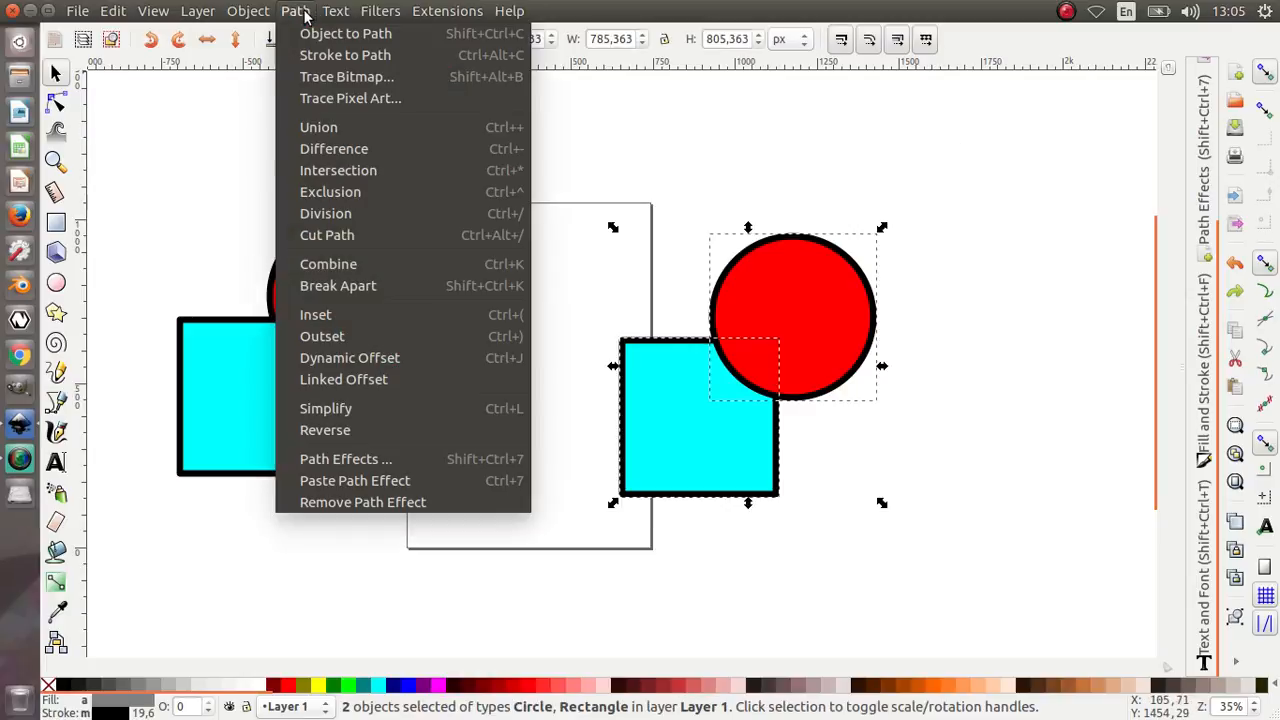
{"action": "left_click", "coordinate": [365, 213]}
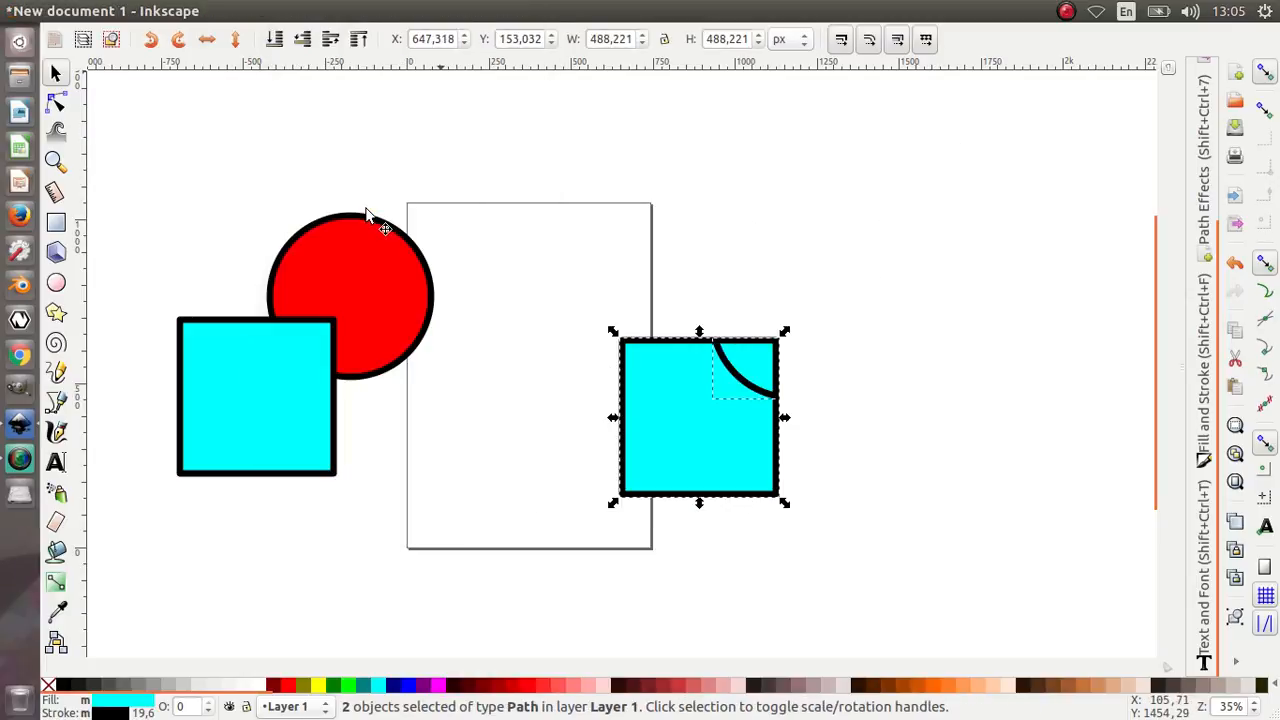
{"action": "left_click", "coordinate": [735, 285]}
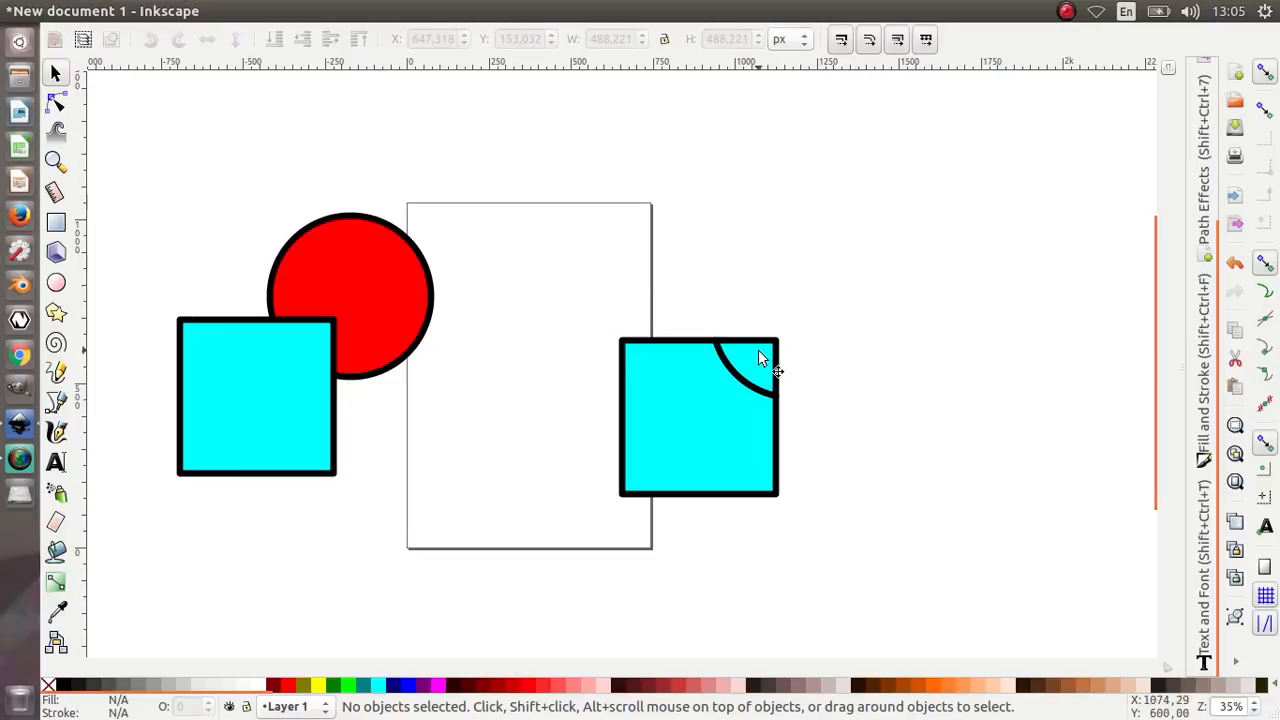
{"action": "key", "text": "ctrl+z"}
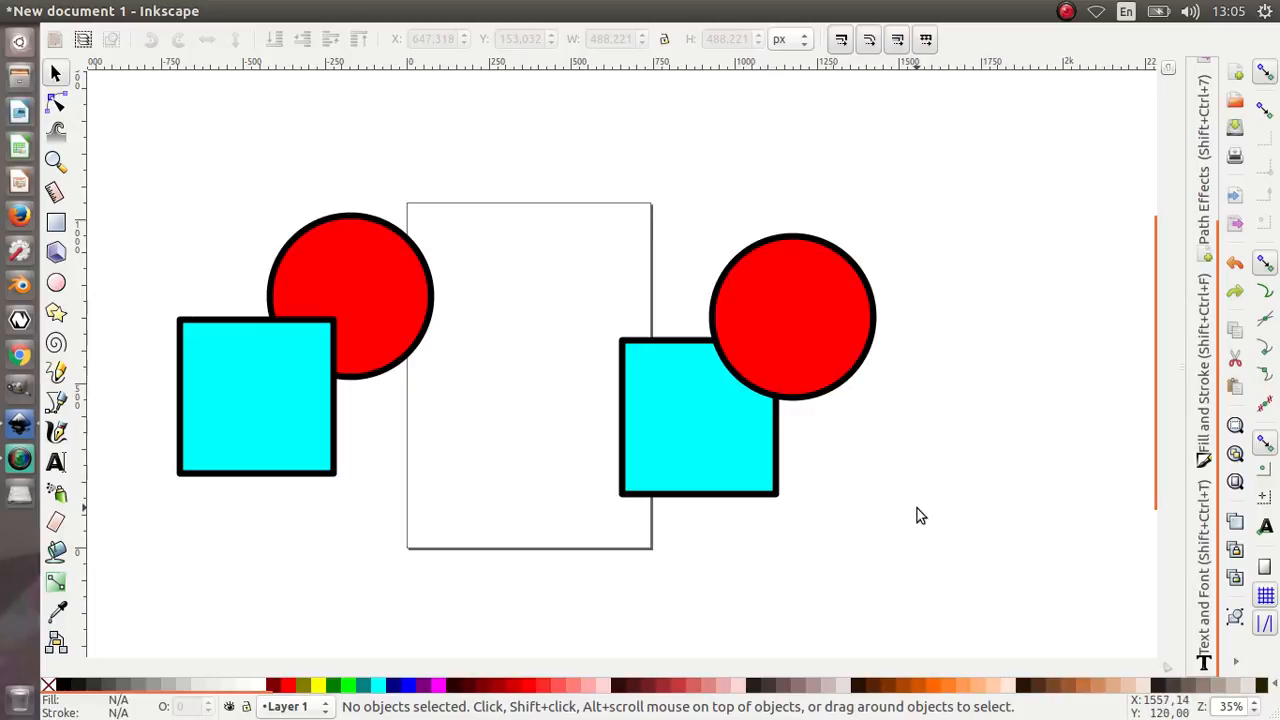
- Repeat the Division on the cyan square and the red circle overlapping the page's right edge
{"action": "left_click_drag", "start_coordinate": [917, 508], "coordinate": [549, 208]}
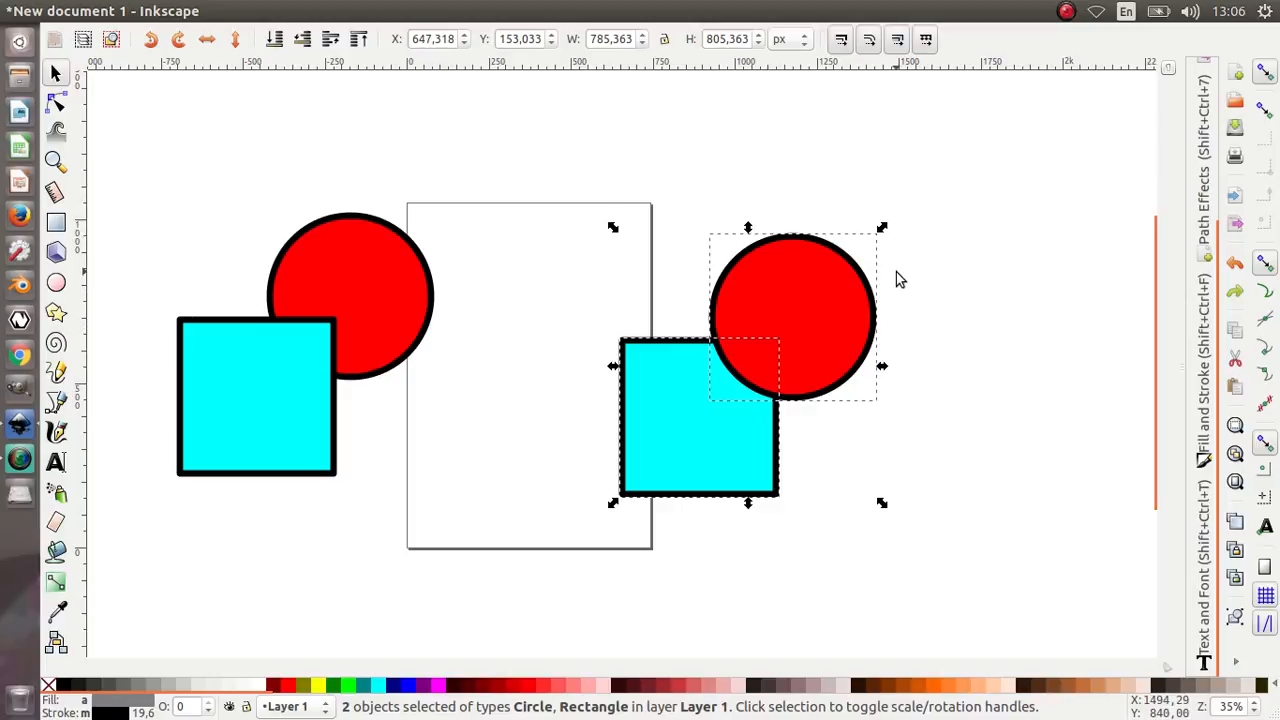
{"action": "left_click", "coordinate": [917, 432]}
{"action": "left_click", "coordinate": [740, 423]}
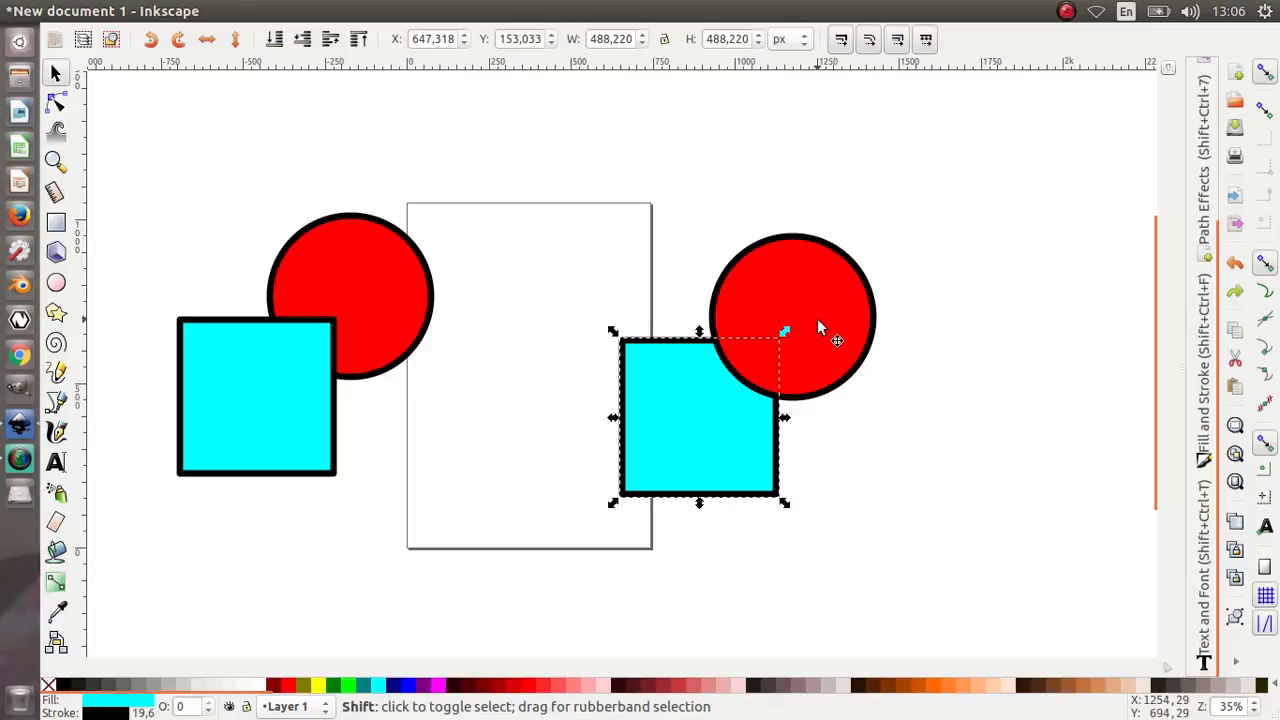
{"action": "left_click", "coordinate": [818, 325], "text": "shift"}
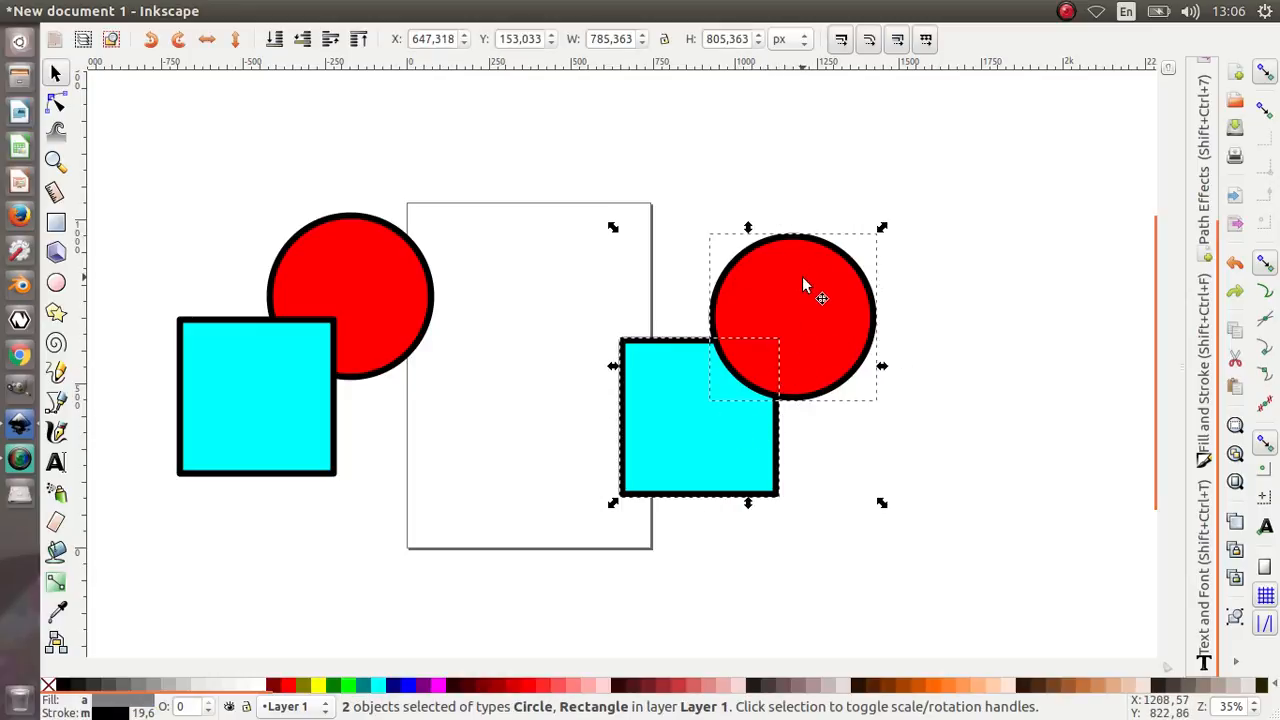
{"action": "left_click", "coordinate": [291, 12]}
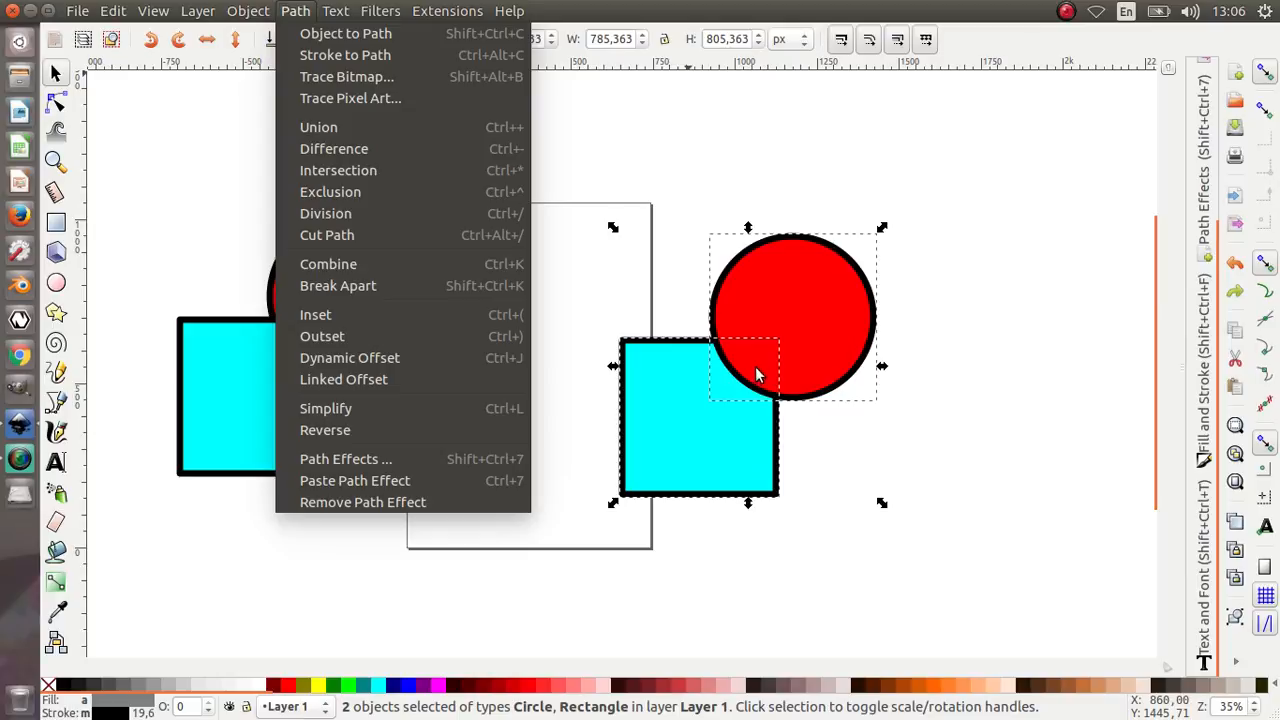
{"action": "left_click", "coordinate": [415, 213]}
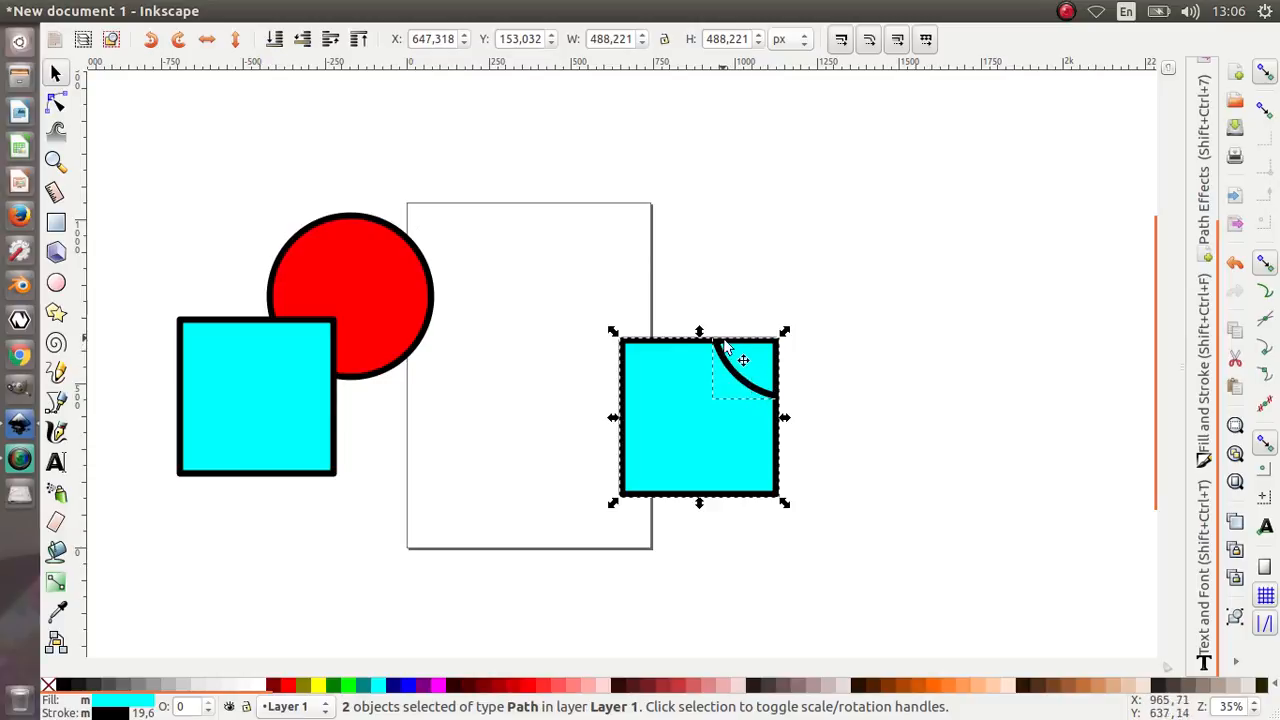
{"action": "left_click", "coordinate": [489, 329]}
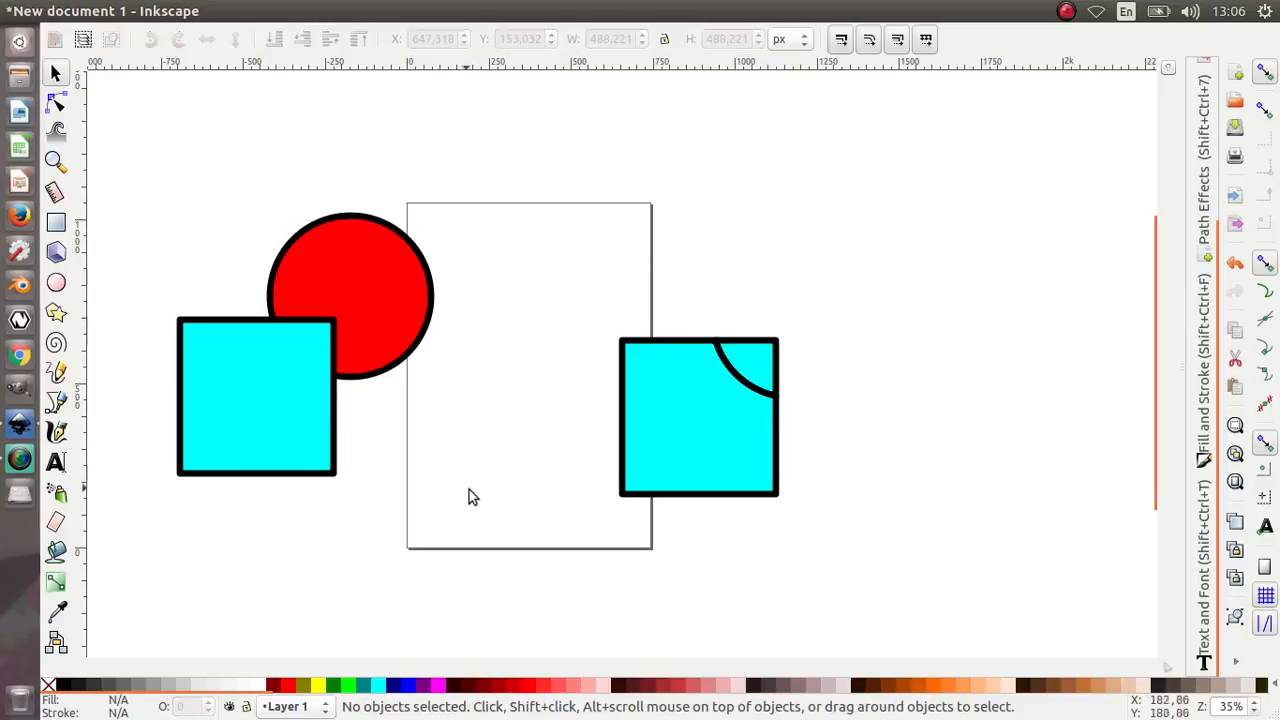
- Divide the circle with the square at the page's left edge, and undo the Divisions on both pairs
{"action": "left_click_drag", "start_coordinate": [491, 509], "coordinate": [130, 175]}
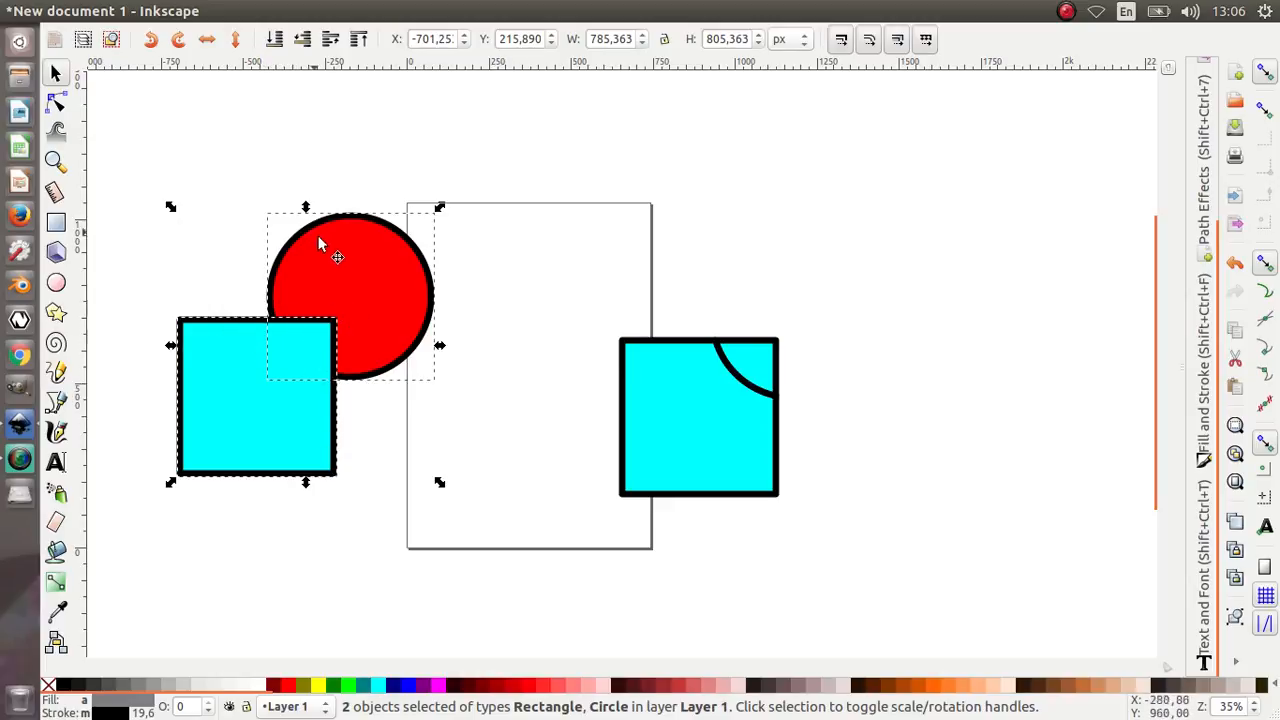
{"action": "mouse_move", "coordinate": [305, 14]}
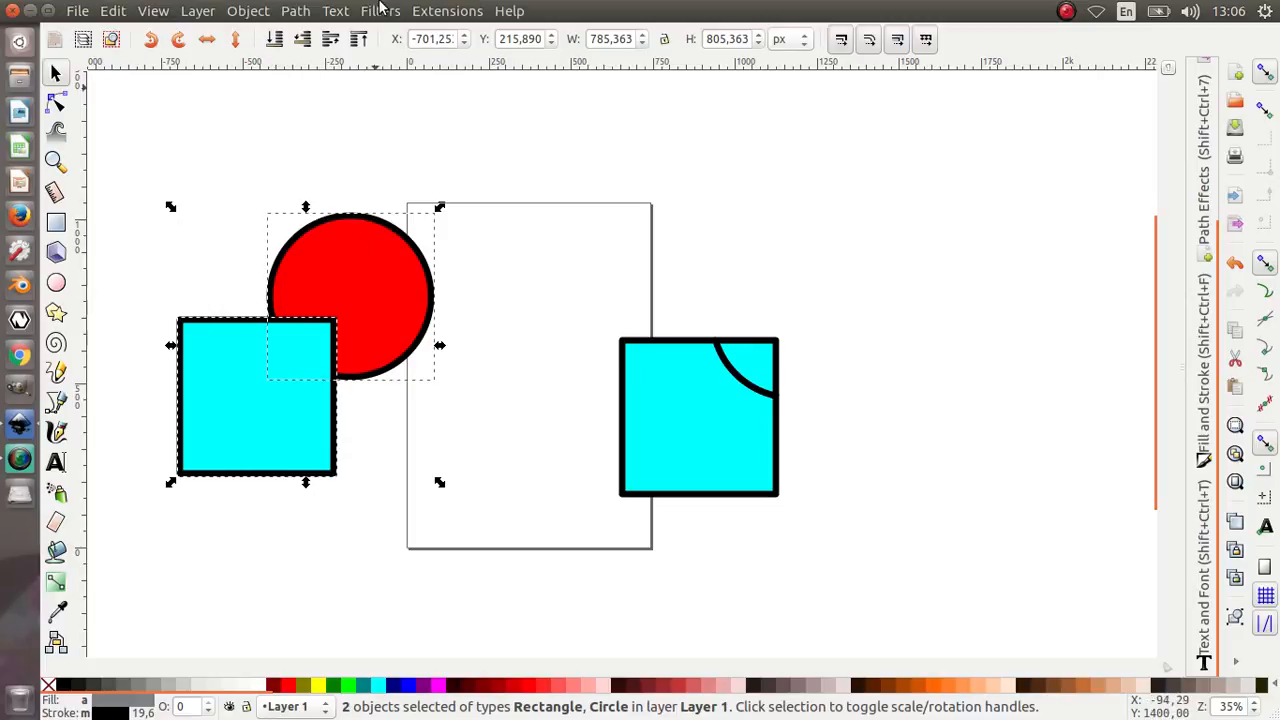
{"action": "left_click", "coordinate": [297, 11]}
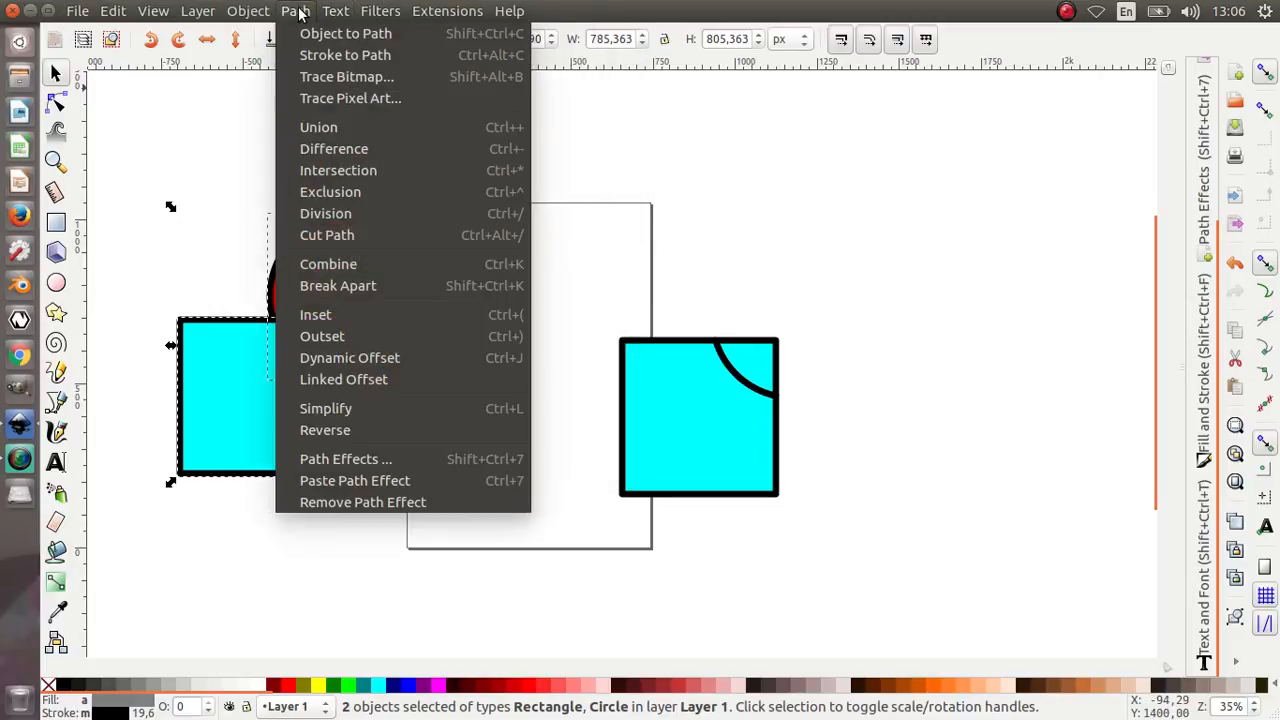
{"action": "left_click", "coordinate": [332, 219]}
{"action": "left_click", "coordinate": [499, 297]}
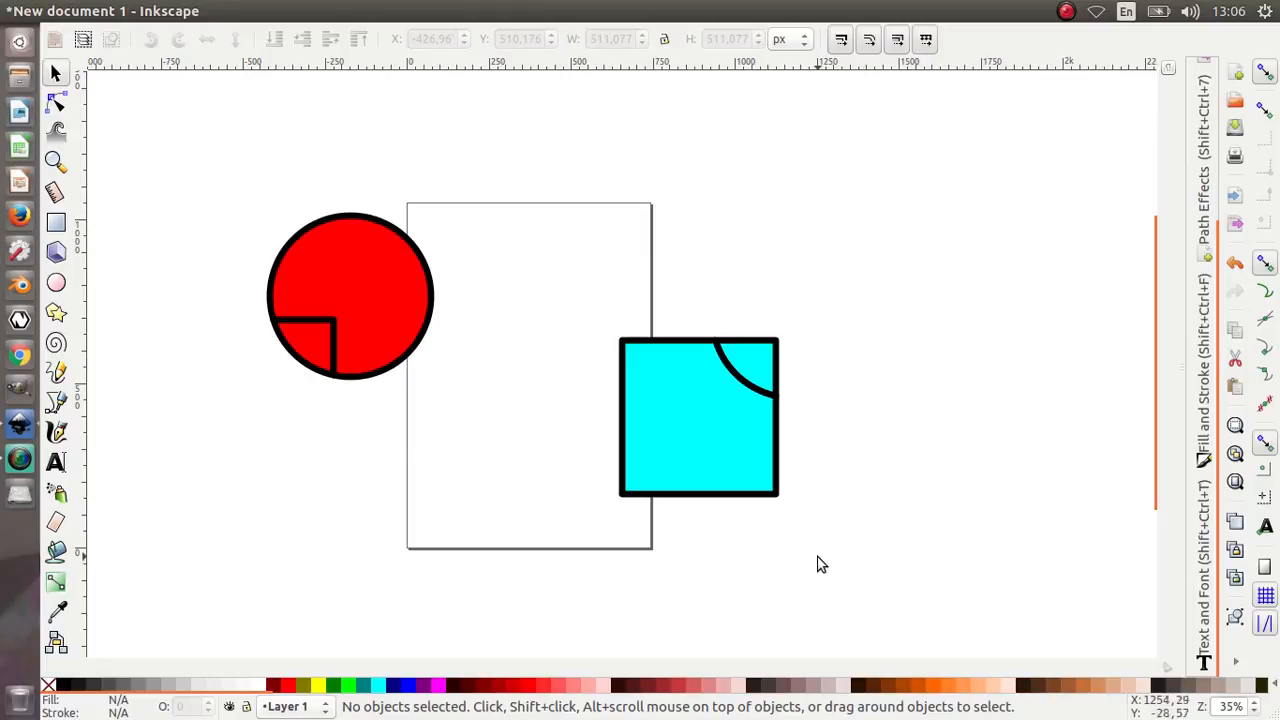
{"action": "key", "text": "ctrl+z"}
{"action": "key", "text": "ctrl+z"}
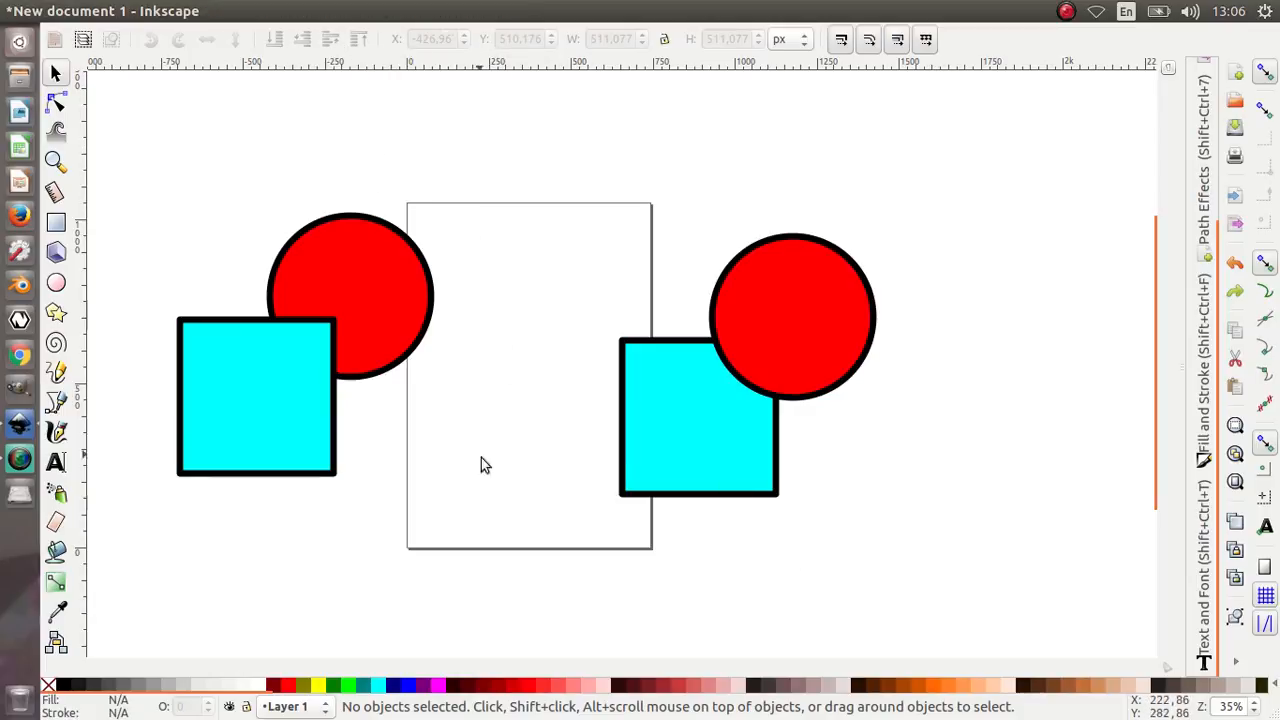
- Apply Cut Path to the circle and square at the page's left edge, and fill the resulting pieces dark red
{"action": "left_click_drag", "start_coordinate": [486, 500], "coordinate": [117, 153]}
{"action": "left_click", "coordinate": [295, 11]}
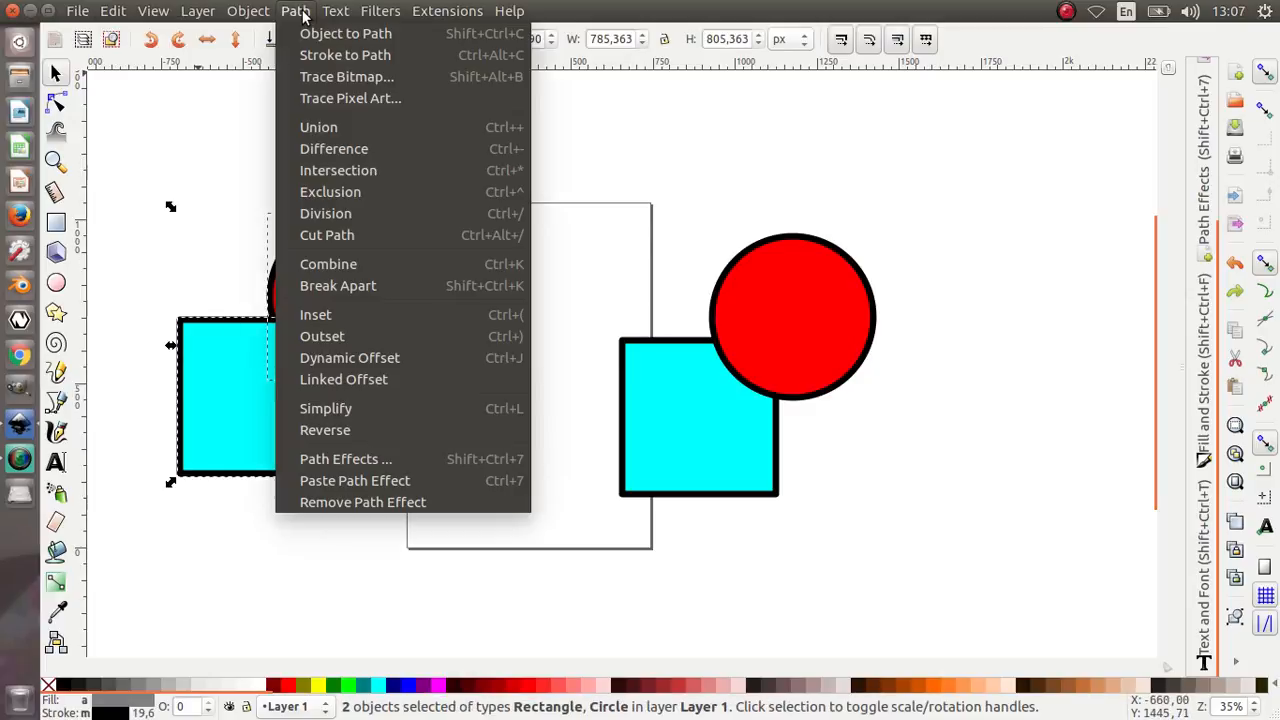
{"action": "left_click", "coordinate": [399, 239]}
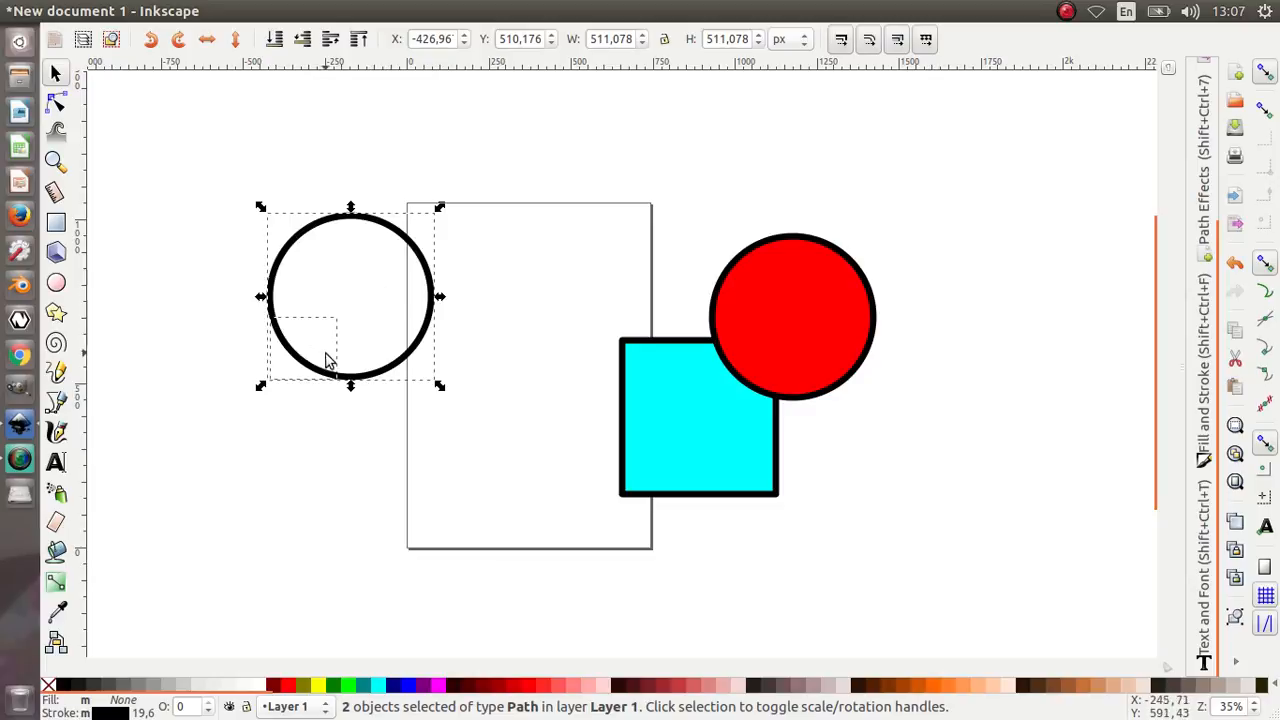
{"action": "left_click", "coordinate": [273, 685]}
{"action": "left_click", "coordinate": [336, 460]}
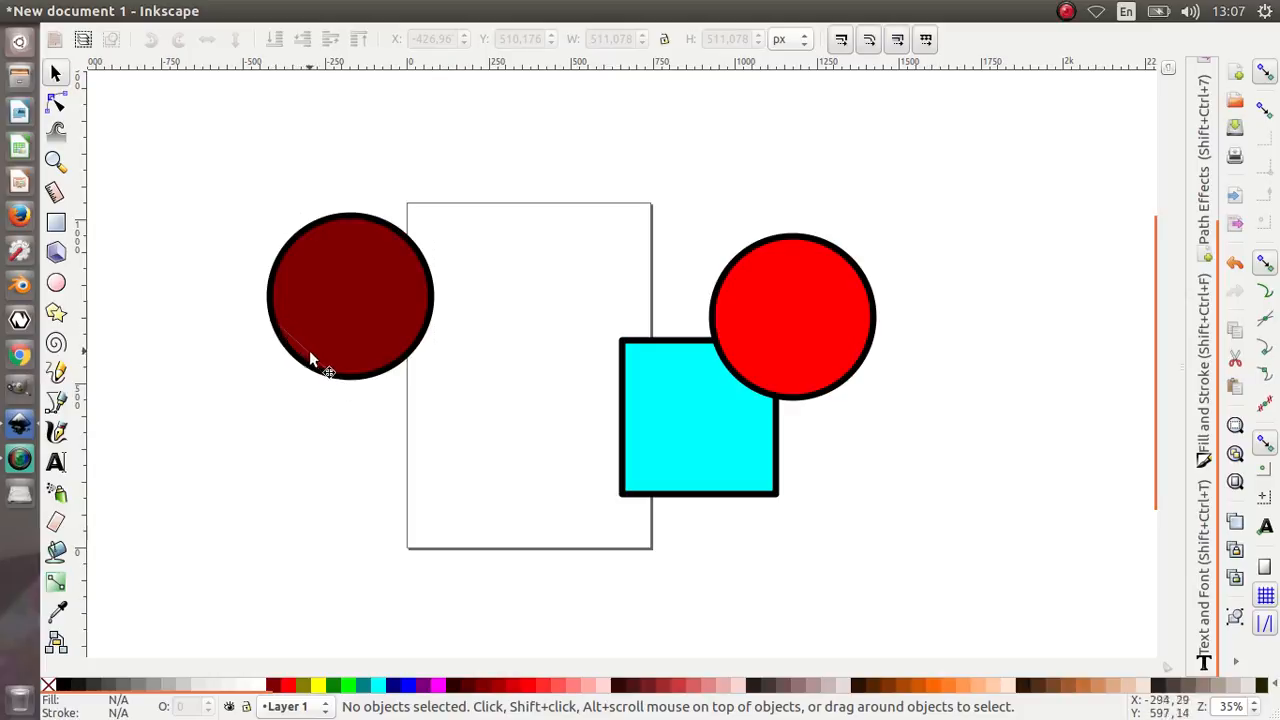
- Move the cut arc segment slightly away from the dark red circle, to about X -419, Y 470 px
{"action": "left_click_drag", "start_coordinate": [302, 356], "coordinate": [294, 401]}
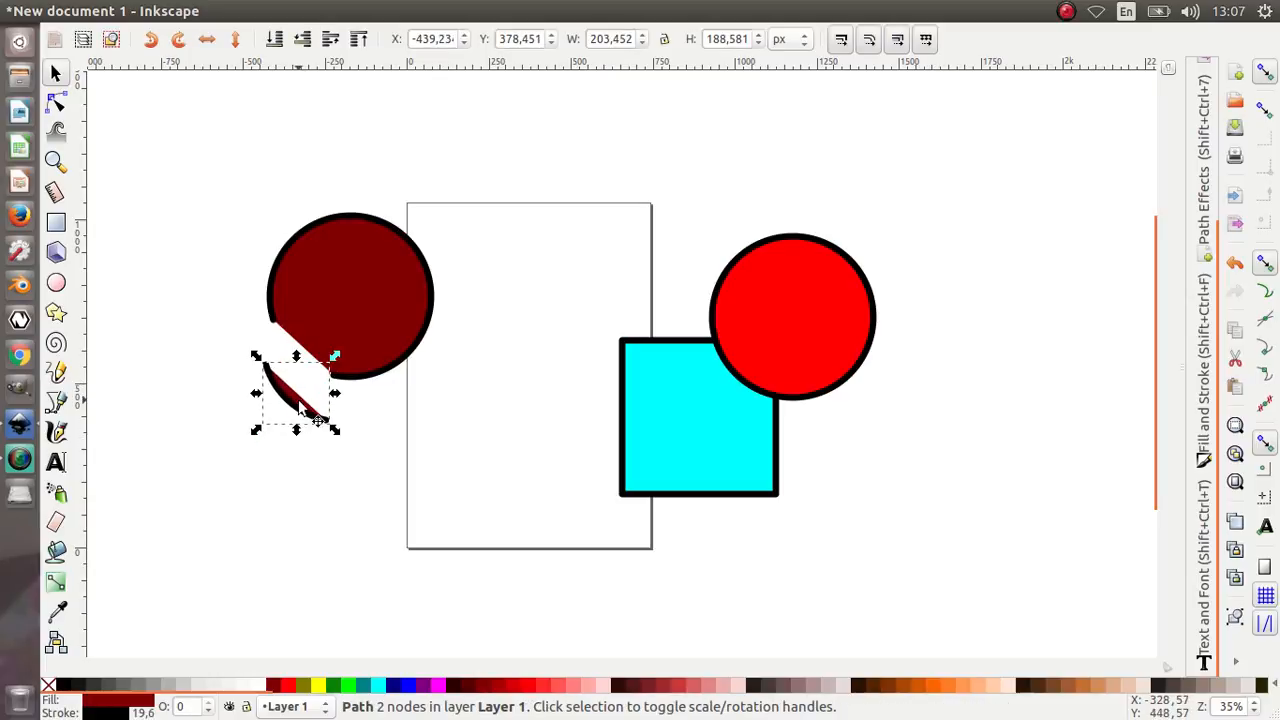
{"action": "scroll", "coordinate": [294, 429], "scroll_direction": "up", "scroll_amount": 2, "text": "ctrl"}
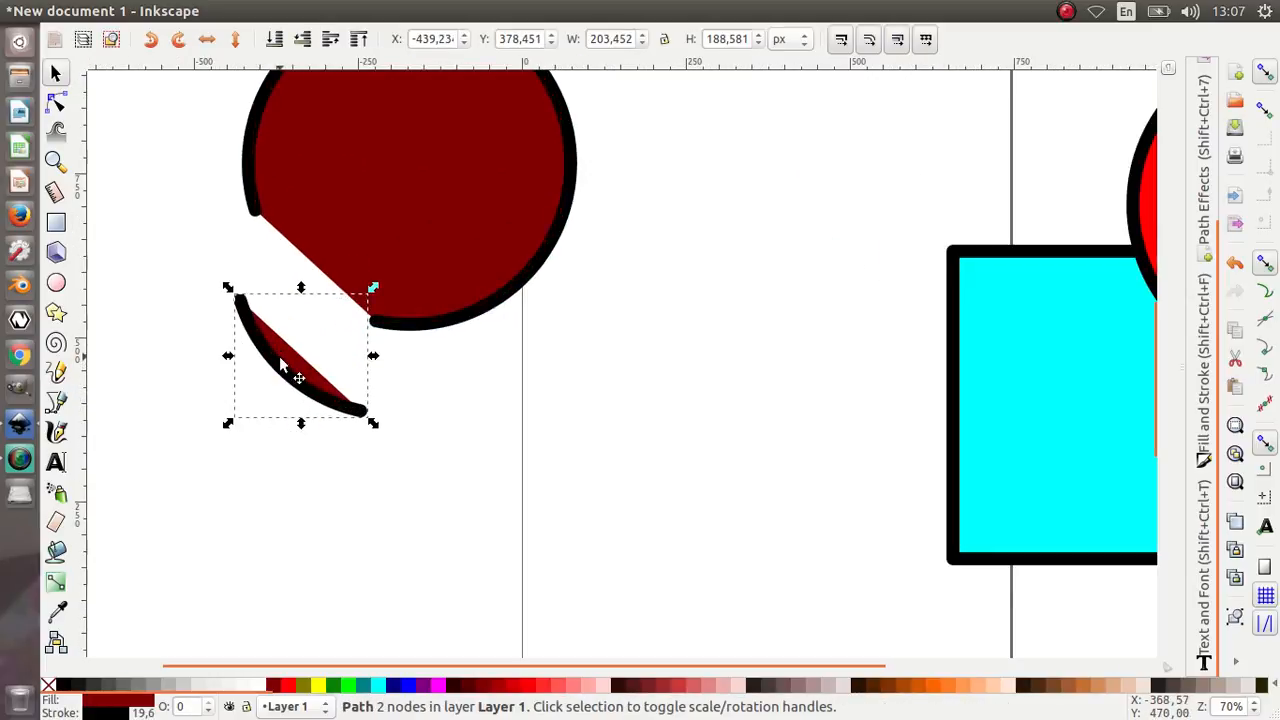
{"action": "mouse_move", "coordinate": [294, 366]}
{"action": "left_mouse_down"}
{"action": "mouse_move", "coordinate": [309, 334]}
{"action": "mouse_move", "coordinate": [304, 355]}
{"action": "left_mouse_up"}
{"action": "scroll", "coordinate": [290, 362], "scroll_direction": "down", "scroll_amount": 2, "text": "ctrl"}
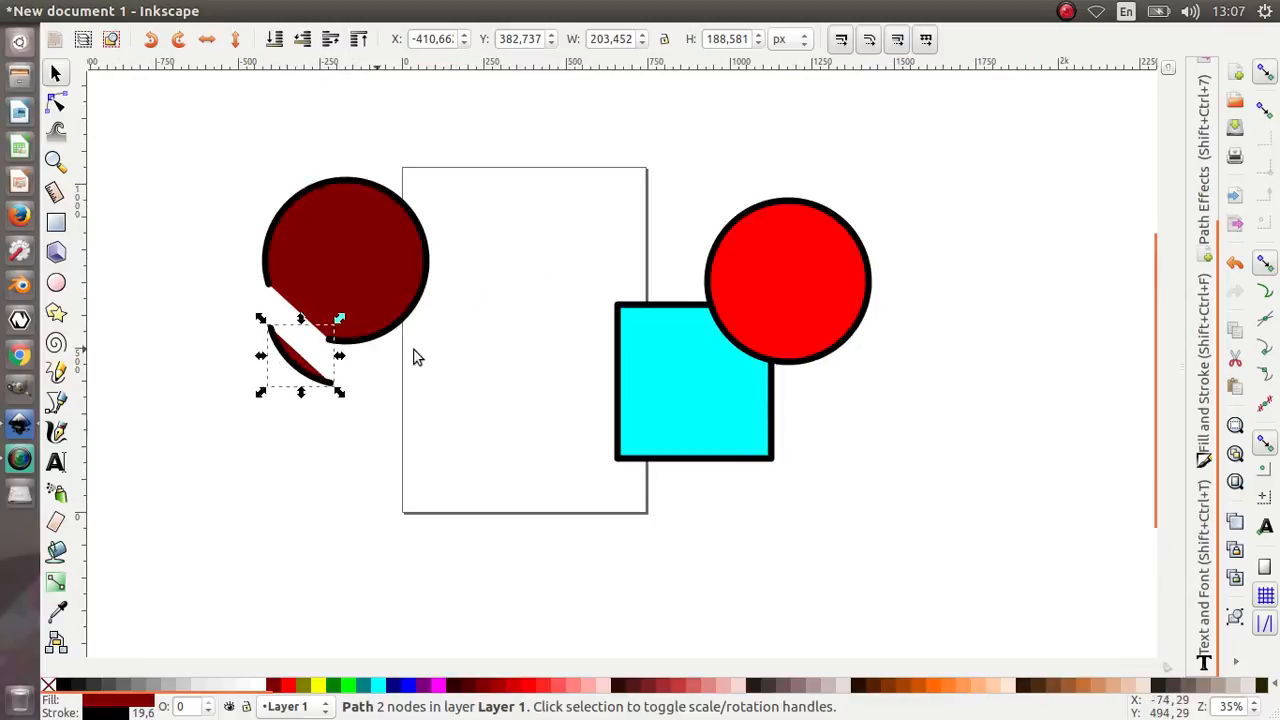
{"action": "scroll", "coordinate": [757, 350], "scroll_direction": "up", "scroll_amount": 2, "text": "ctrl"}
{"action": "scroll", "coordinate": [757, 349], "scroll_direction": "down", "scroll_amount": 2, "text": "ctrl"}
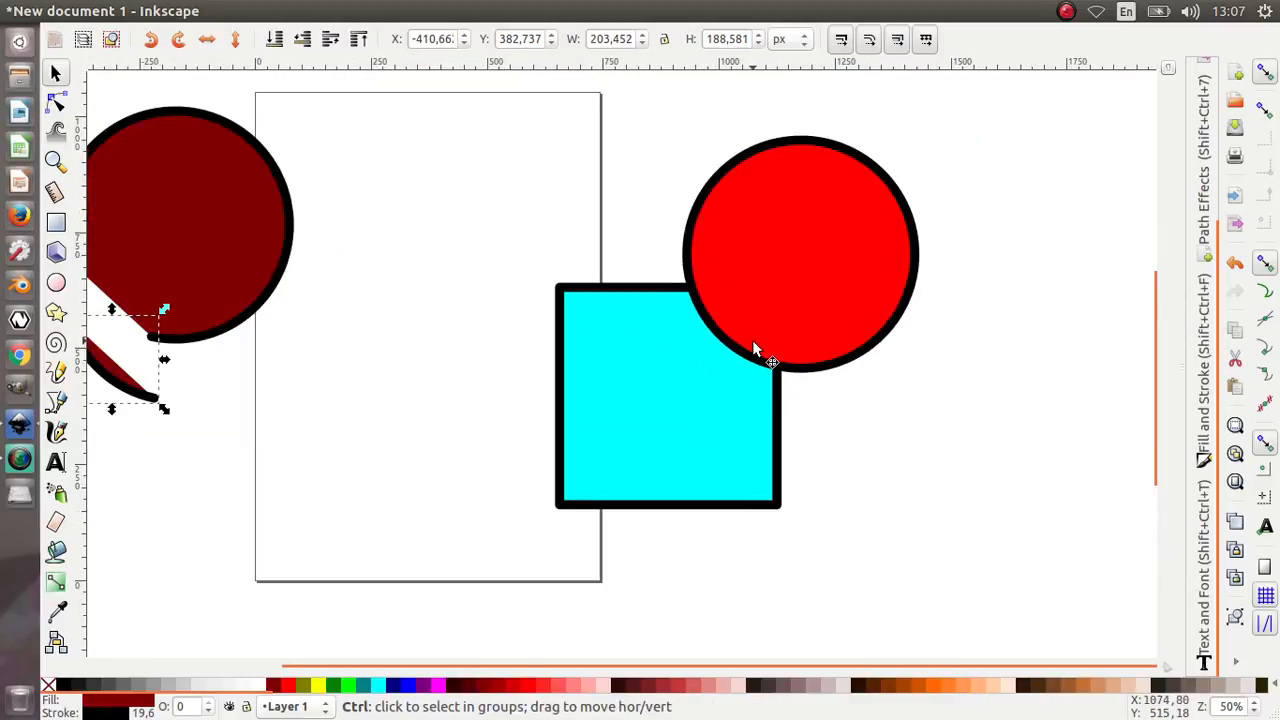
{"action": "scroll", "coordinate": [327, 330], "scroll_direction": "up", "scroll_amount": 1, "text": "ctrl"}
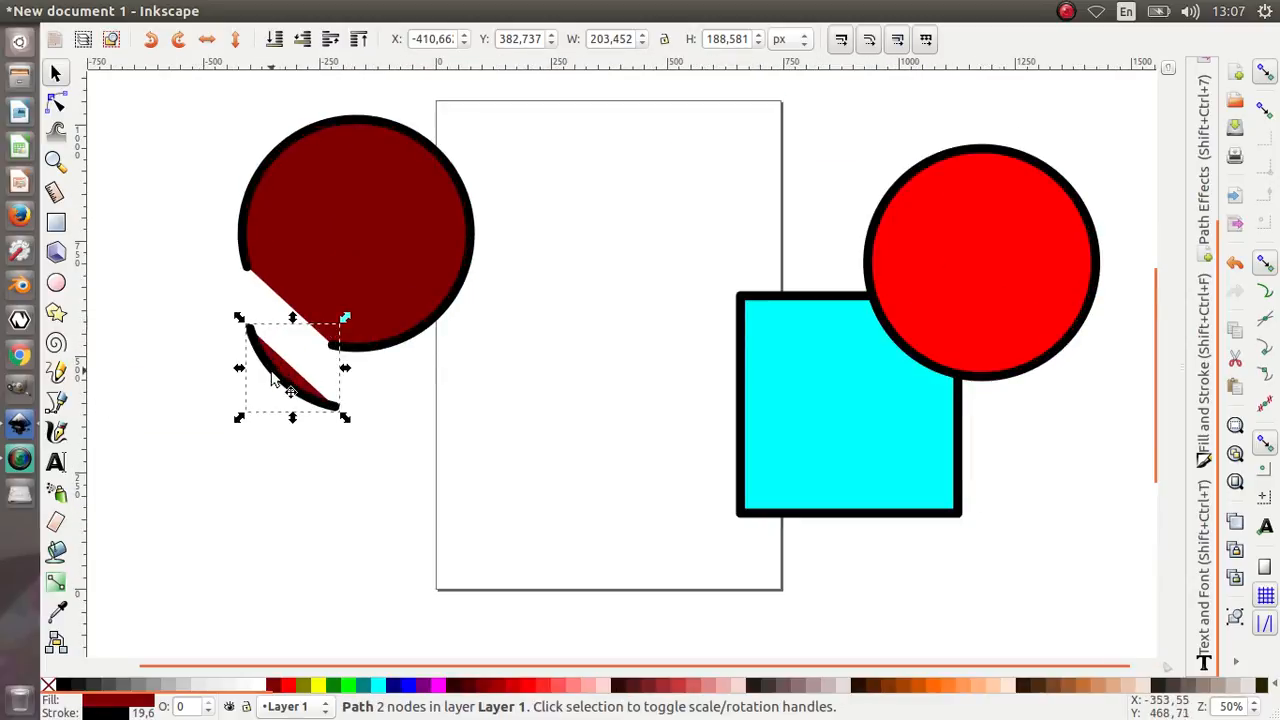
{"action": "left_click_drag", "start_coordinate": [280, 370], "coordinate": [270, 328]}
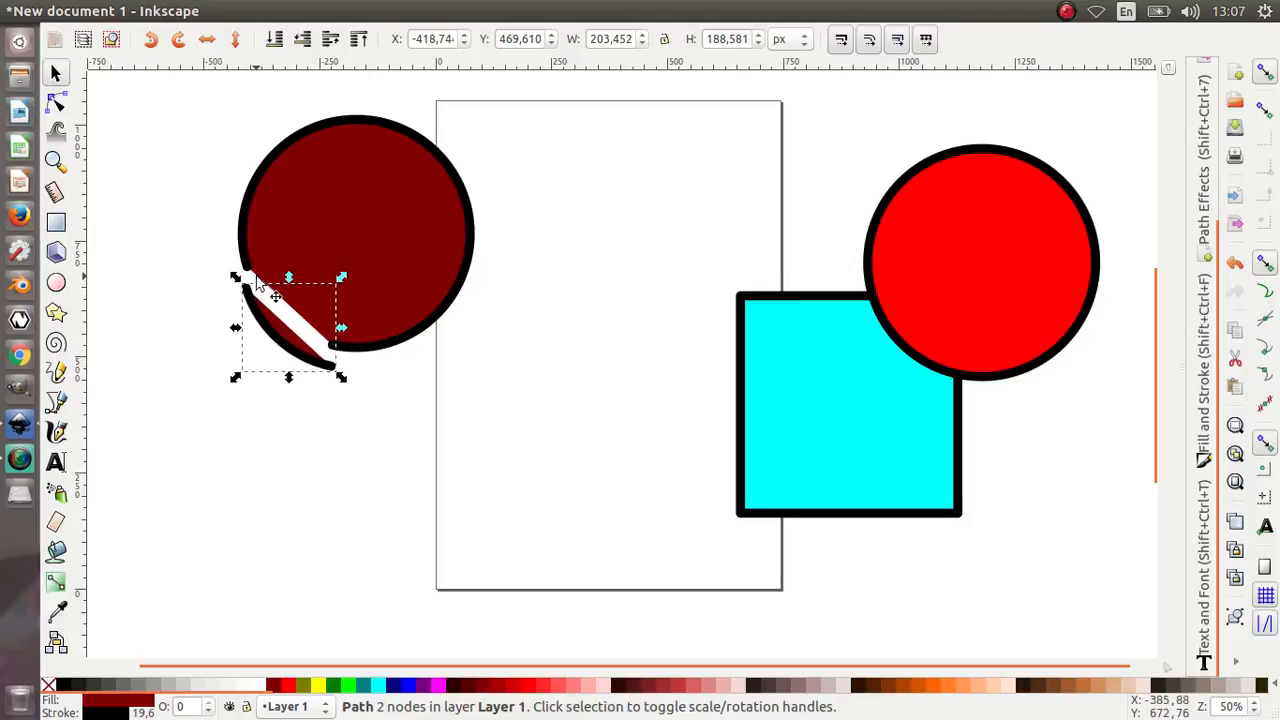
{"action": "scroll", "coordinate": [254, 391], "scroll_direction": "down", "scroll_amount": 1, "text": "ctrl"}
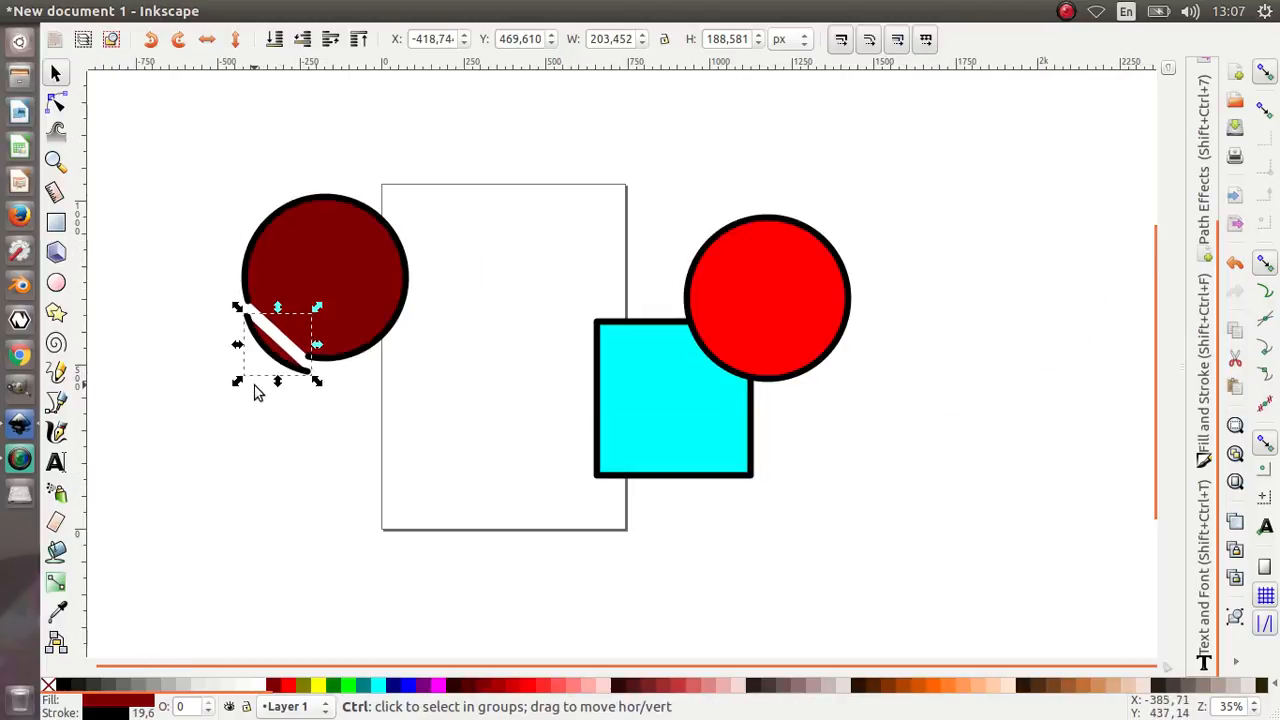
{"action": "scroll", "coordinate": [285, 368], "scroll_direction": "up", "scroll_amount": 1, "text": "ctrl"}
{"action": "scroll", "coordinate": [285, 368], "scroll_direction": "down", "scroll_amount": 1, "text": "ctrl"}
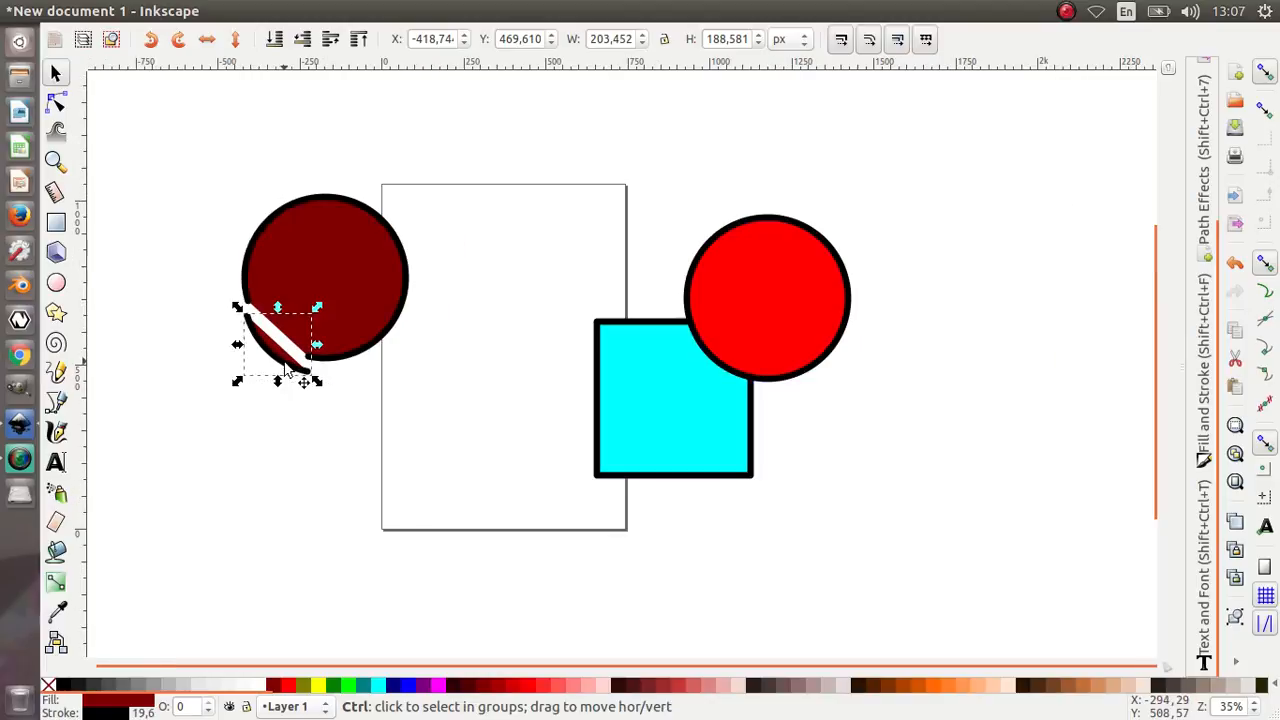
- Apply Cut Path to the circle and square at the page's right edge, and fill the resulting pieces red
{"action": "scroll", "coordinate": [285, 368], "scroll_direction": "down", "scroll_amount": 1, "text": "ctrl"}
{"action": "left_click_drag", "start_coordinate": [808, 487], "coordinate": [437, 175]}
{"action": "left_click", "coordinate": [295, 11]}
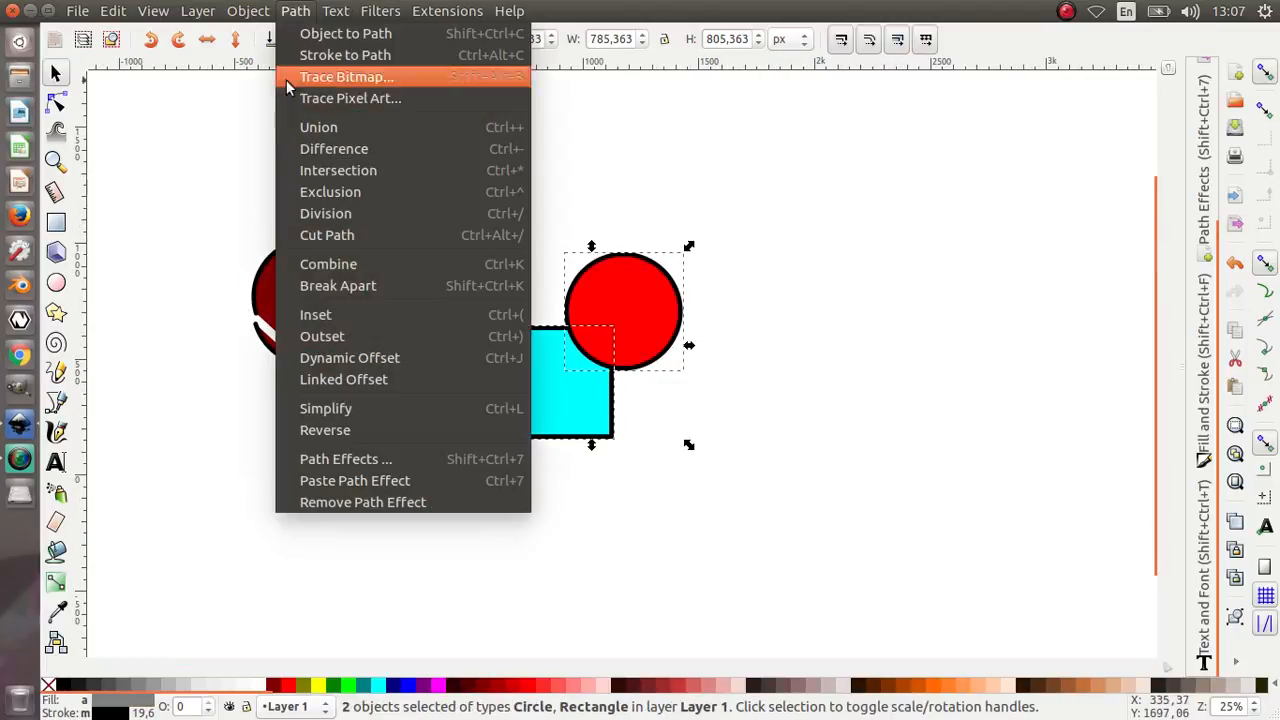
{"action": "left_click", "coordinate": [327, 235]}
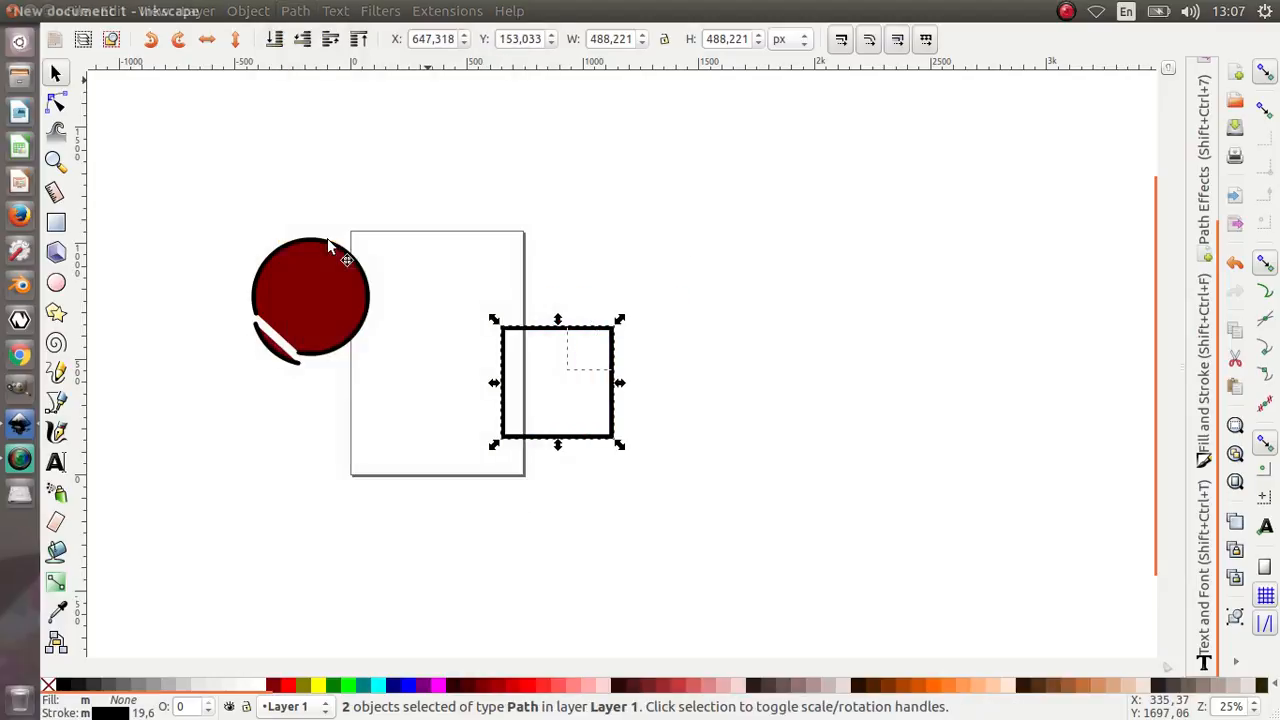
{"action": "scroll", "coordinate": [617, 386], "scroll_direction": "up", "scroll_amount": 2, "text": "ctrl"}
{"action": "scroll", "coordinate": [600, 382], "scroll_direction": "down", "scroll_amount": 2, "text": "ctrl"}
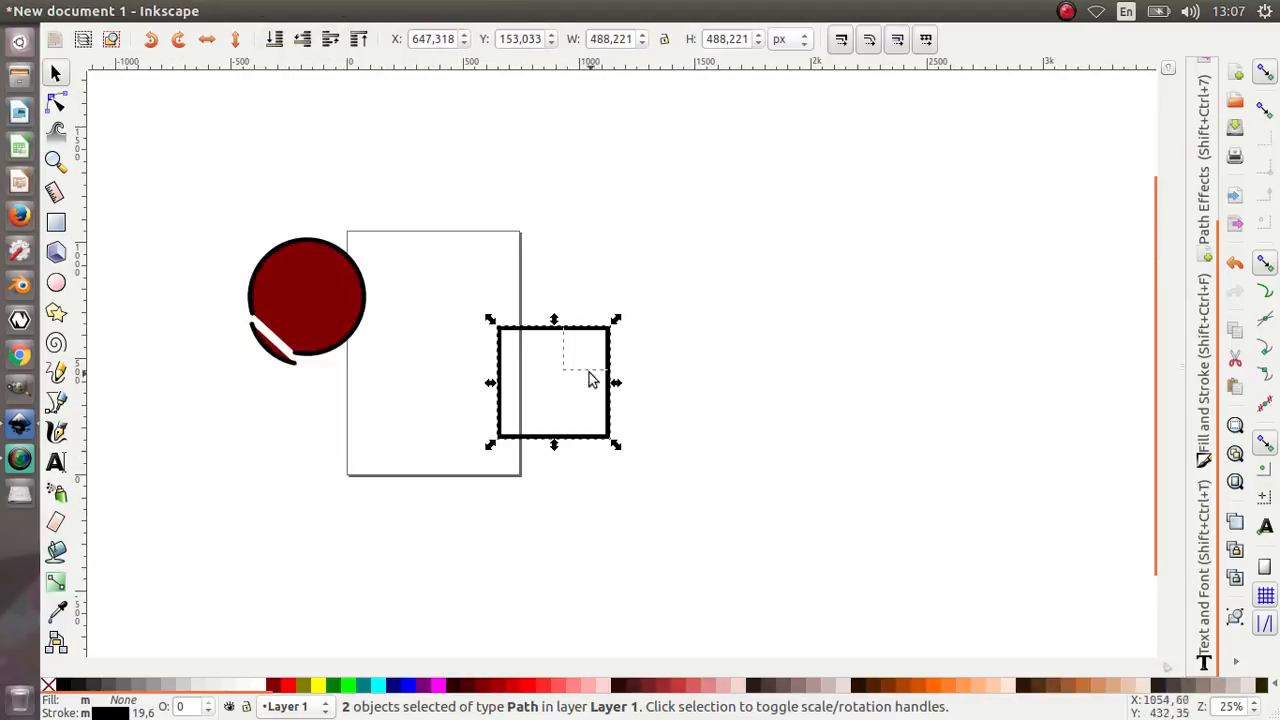
{"action": "scroll", "coordinate": [583, 357], "scroll_direction": "up", "scroll_amount": 1, "text": "ctrl"}
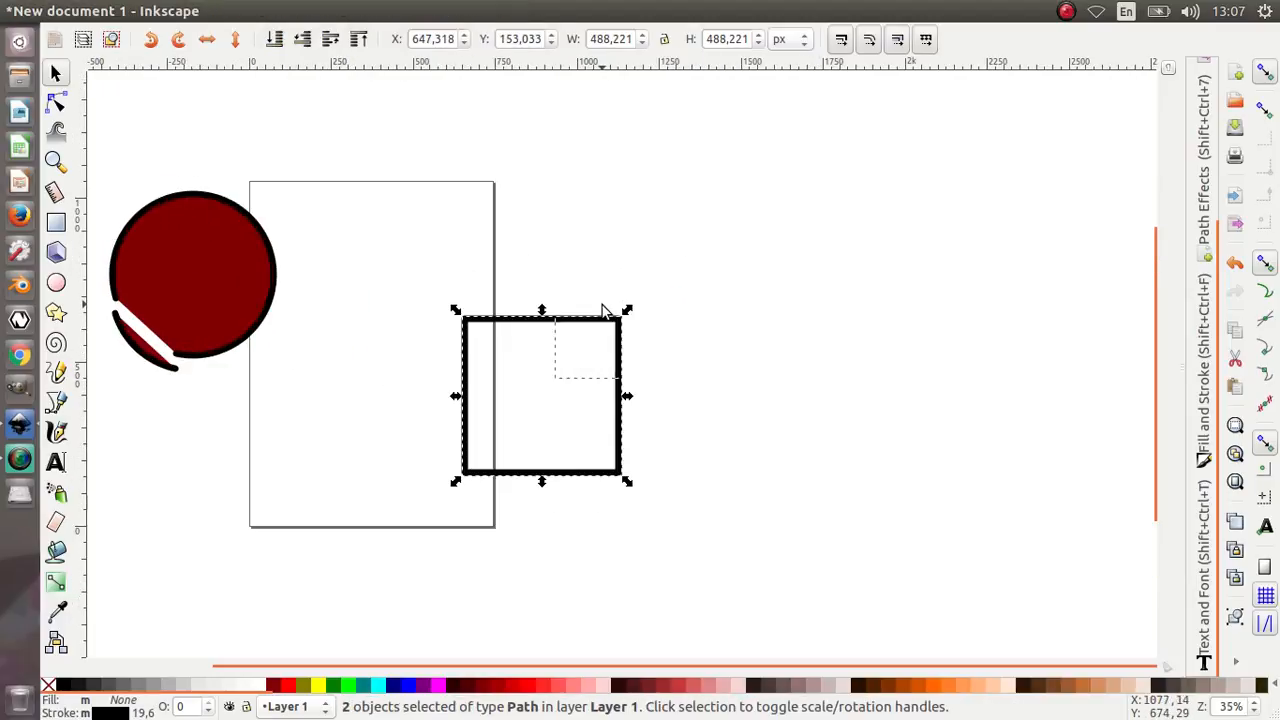
{"action": "left_click", "coordinate": [293, 684]}
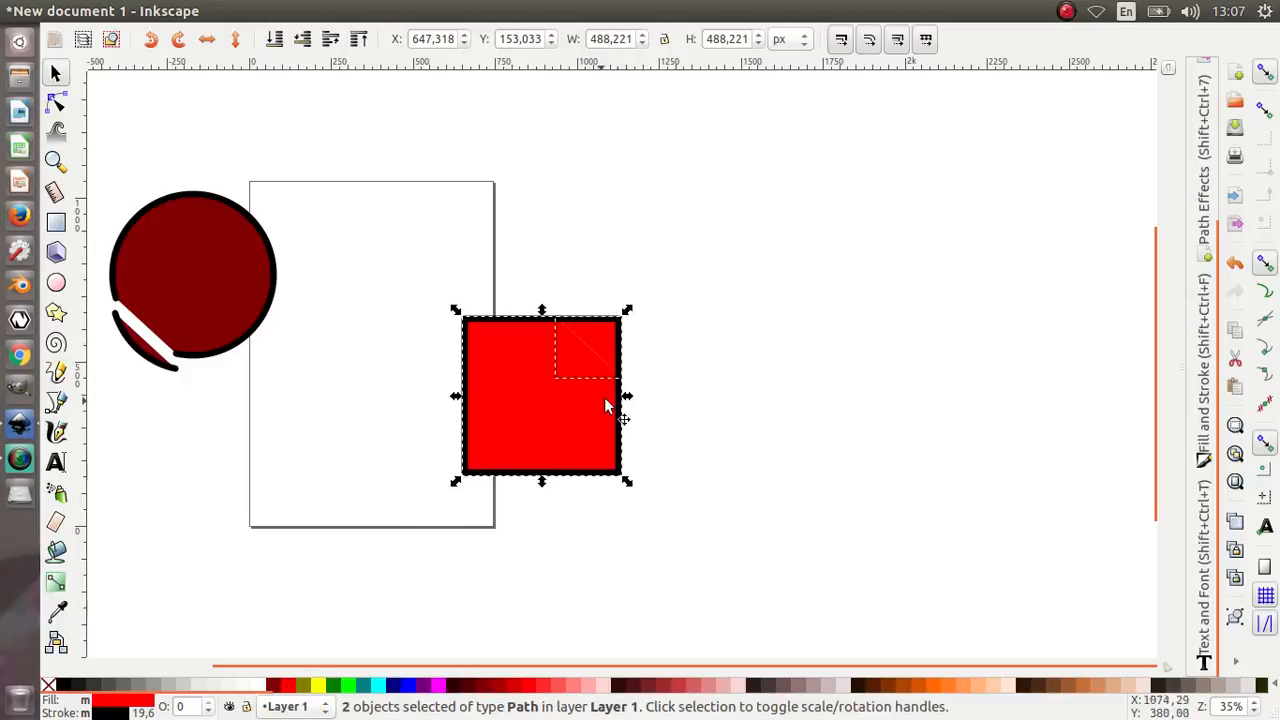
- Move the red square clear of the page and separate its cut corner piece, placing the corner at about X 1149, Y 678 px
{"action": "left_click", "coordinate": [598, 346]}
{"action": "left_click_drag", "start_coordinate": [598, 350], "coordinate": [698, 254]}
{"action": "left_click", "coordinate": [714, 403]}
{"action": "left_click", "coordinate": [660, 313]}
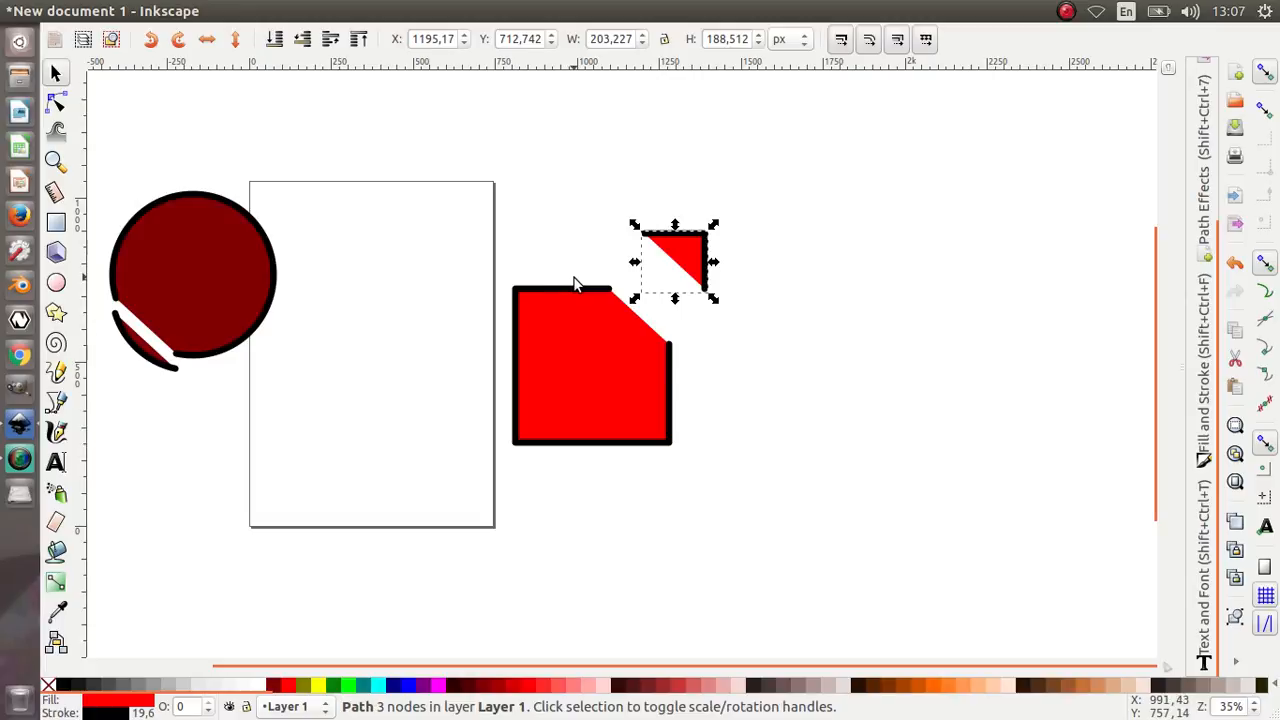
{"action": "scroll", "coordinate": [694, 251], "scroll_direction": "up", "scroll_amount": 2}
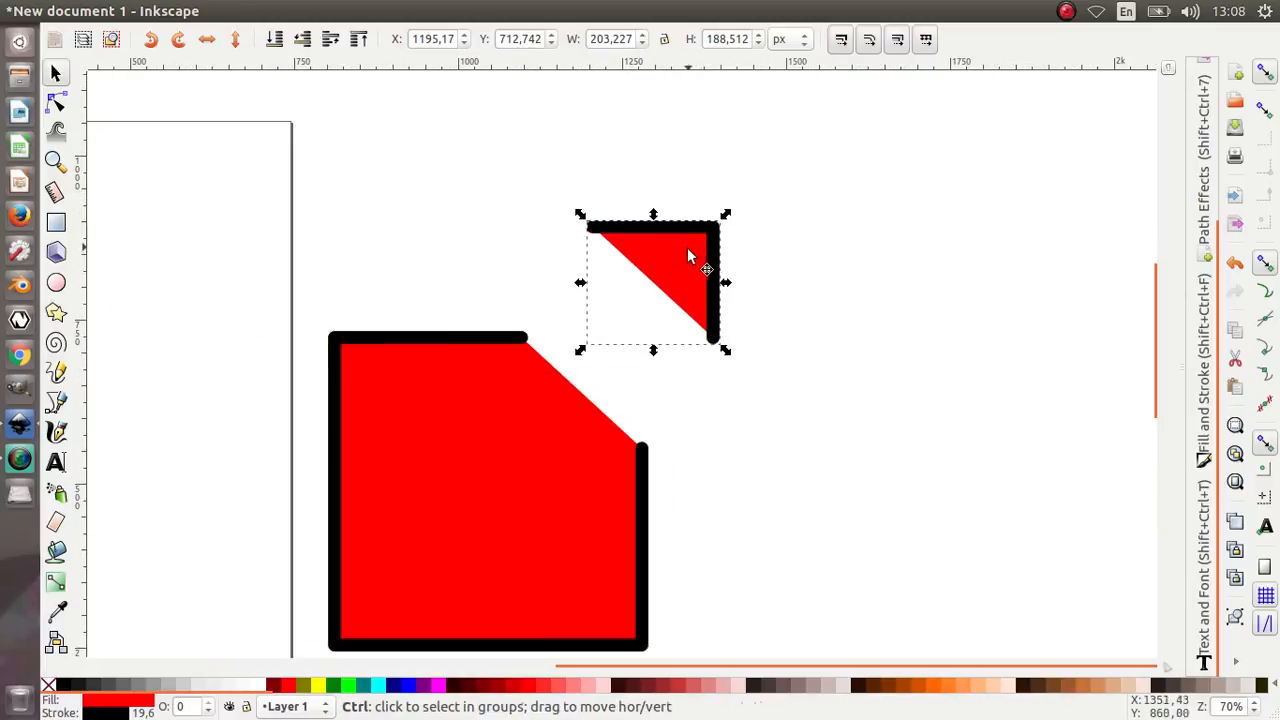
{"action": "left_click_drag", "start_coordinate": [687, 256], "coordinate": [664, 282]}
{"action": "scroll", "coordinate": [745, 305], "scroll_direction": "down", "scroll_amount": 2}
{"action": "scroll", "coordinate": [736, 395], "scroll_direction": "down", "scroll_amount": 1}
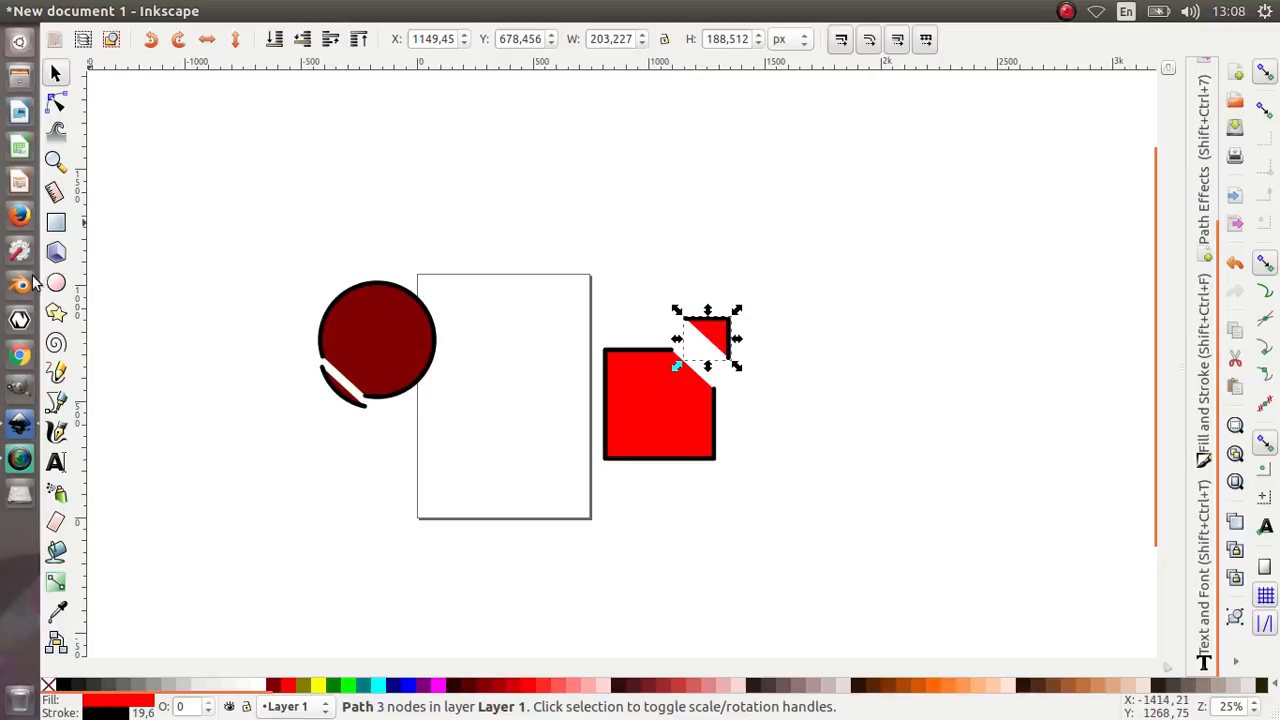
{"action": "left_click", "coordinate": [21, 462]}
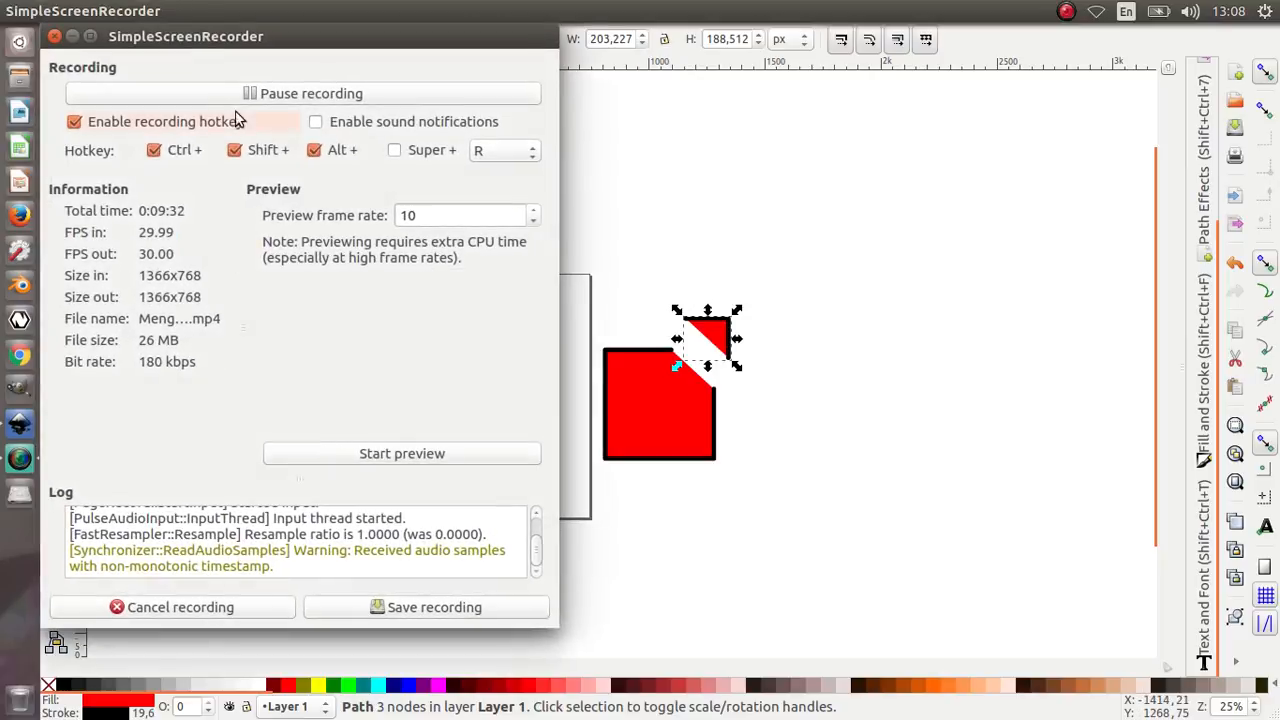